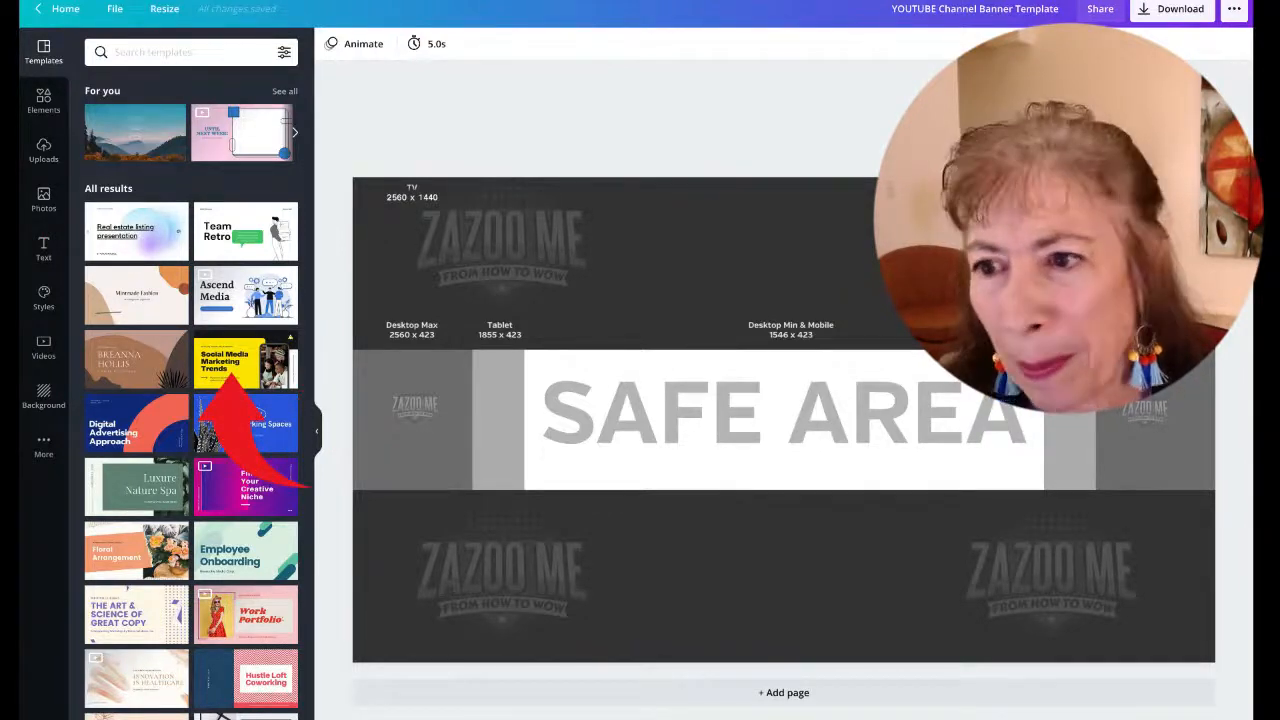
Add the pink studio photo from recently used photos and stretch it to cover the whole banner
left_click(43, 204)
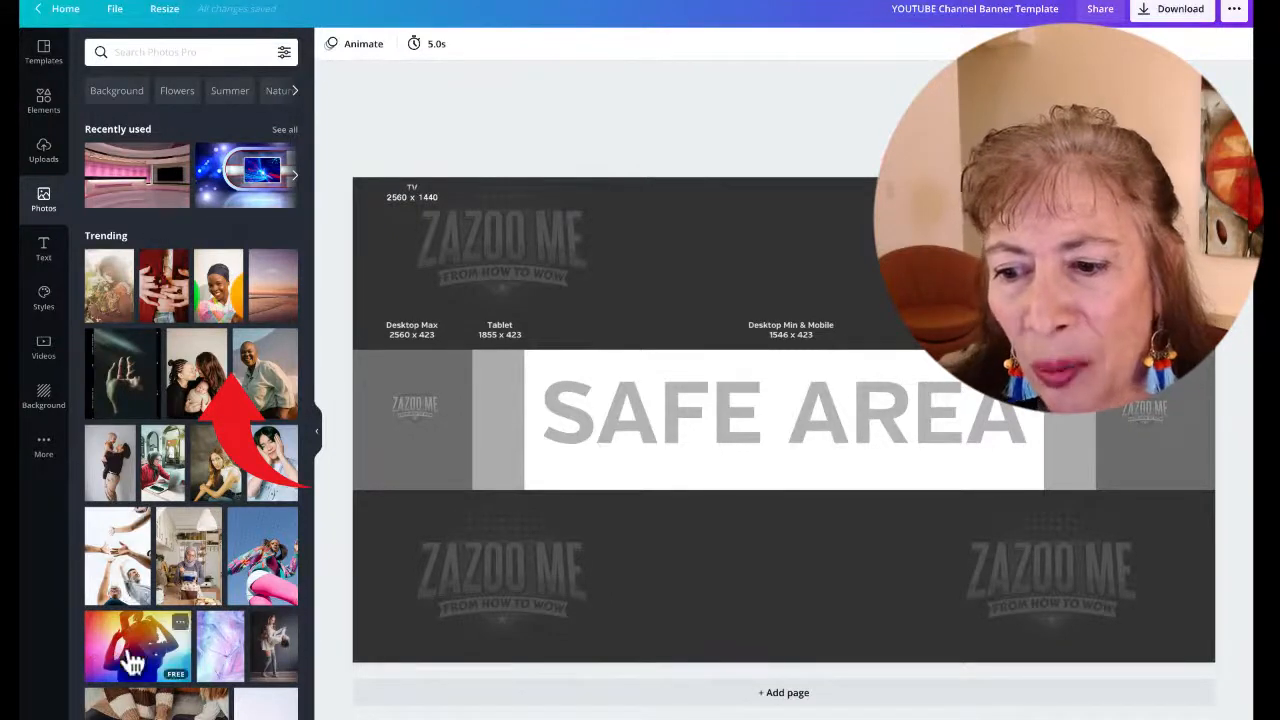
left_click(130, 180)
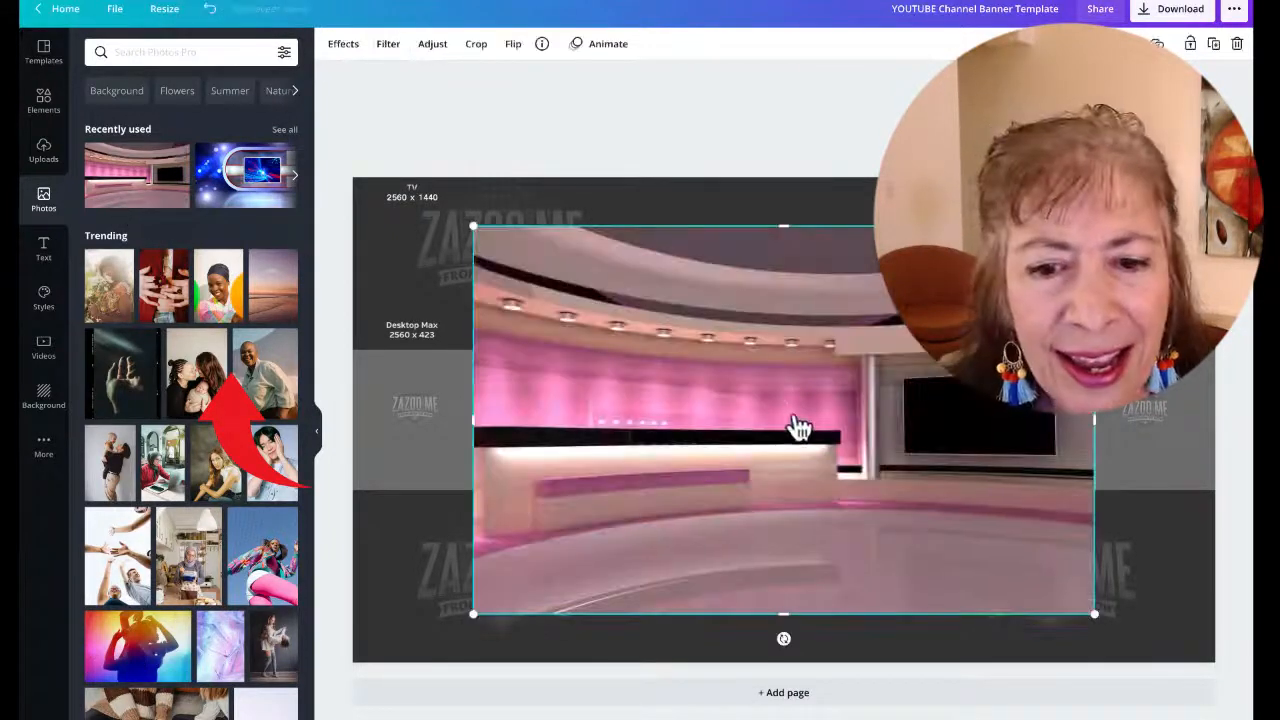
left_click_drag(797, 429, 677, 360)
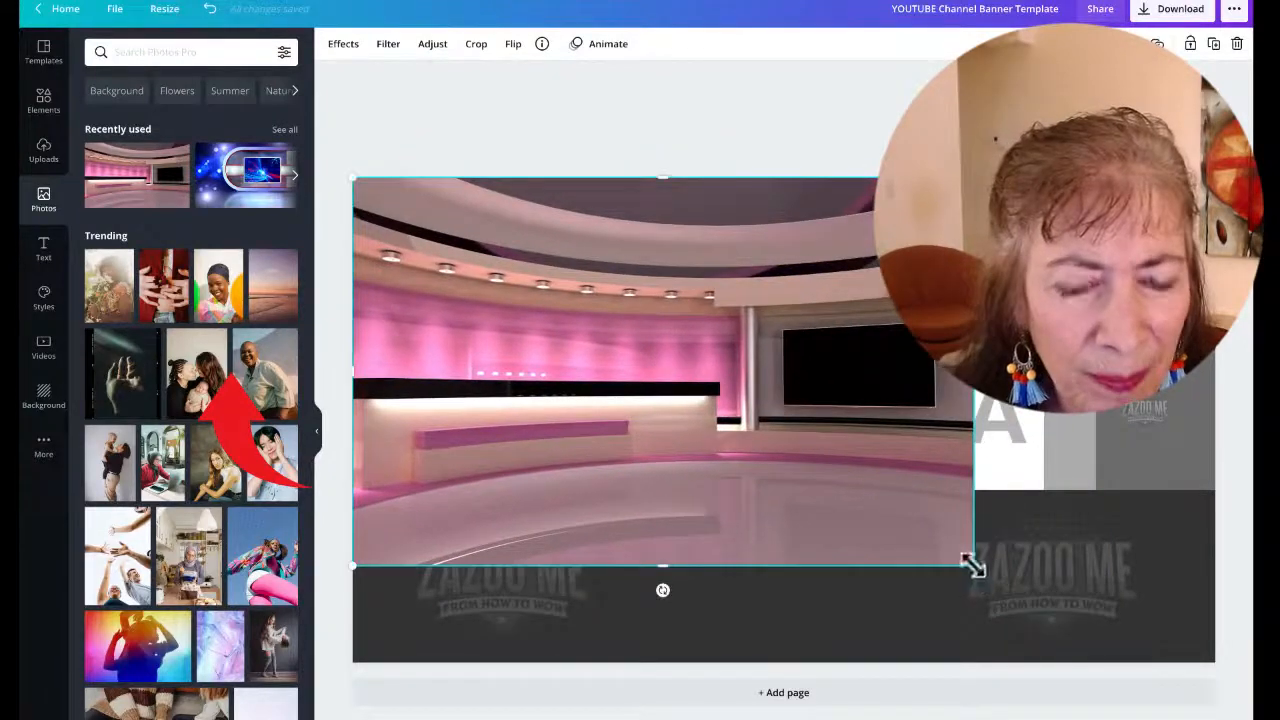
left_click_drag(971, 565, 1180, 654)
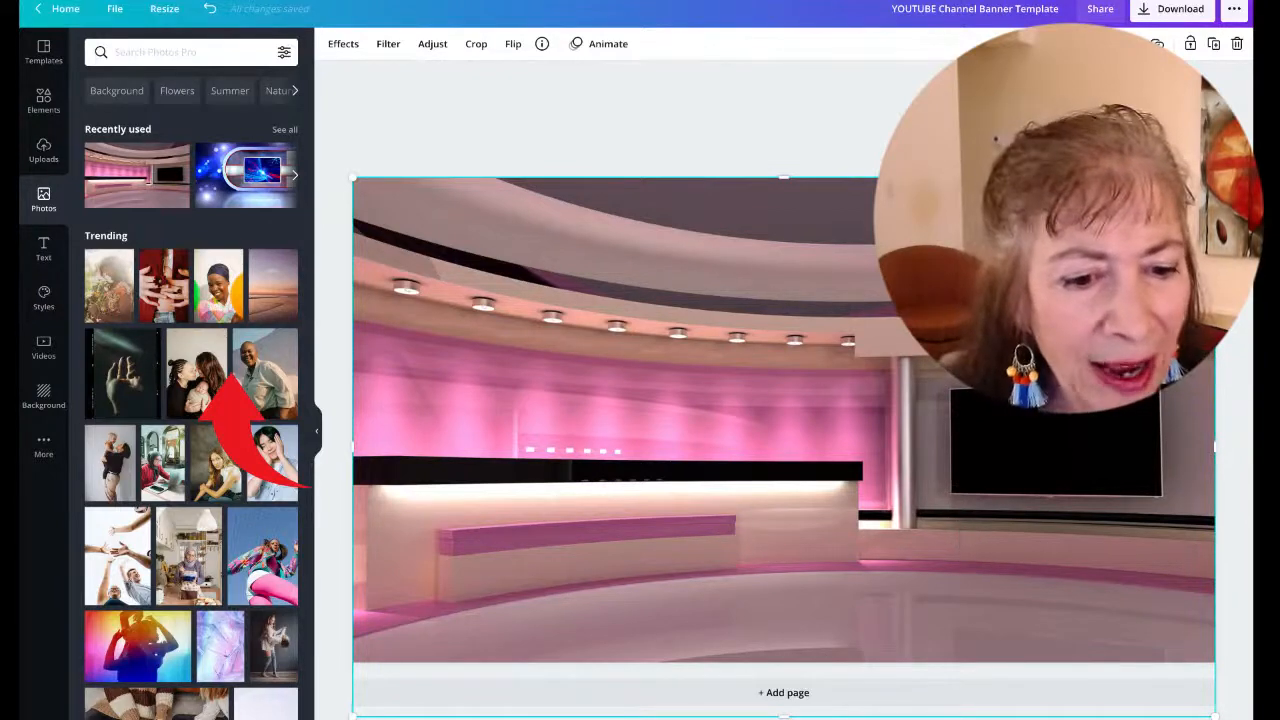
left_click_drag(1214, 714, 1234, 663)
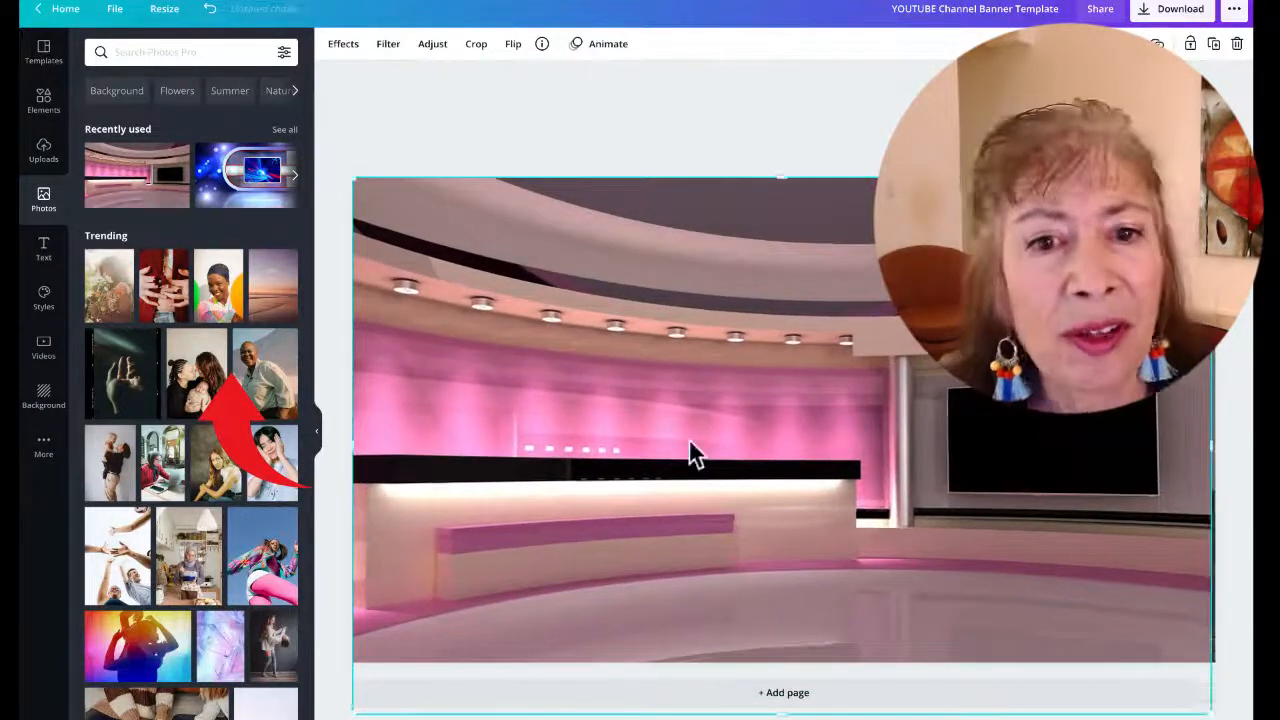
Lower the studio photo's transparency so the template's safe-area guides show through
left_click(1086, 44)
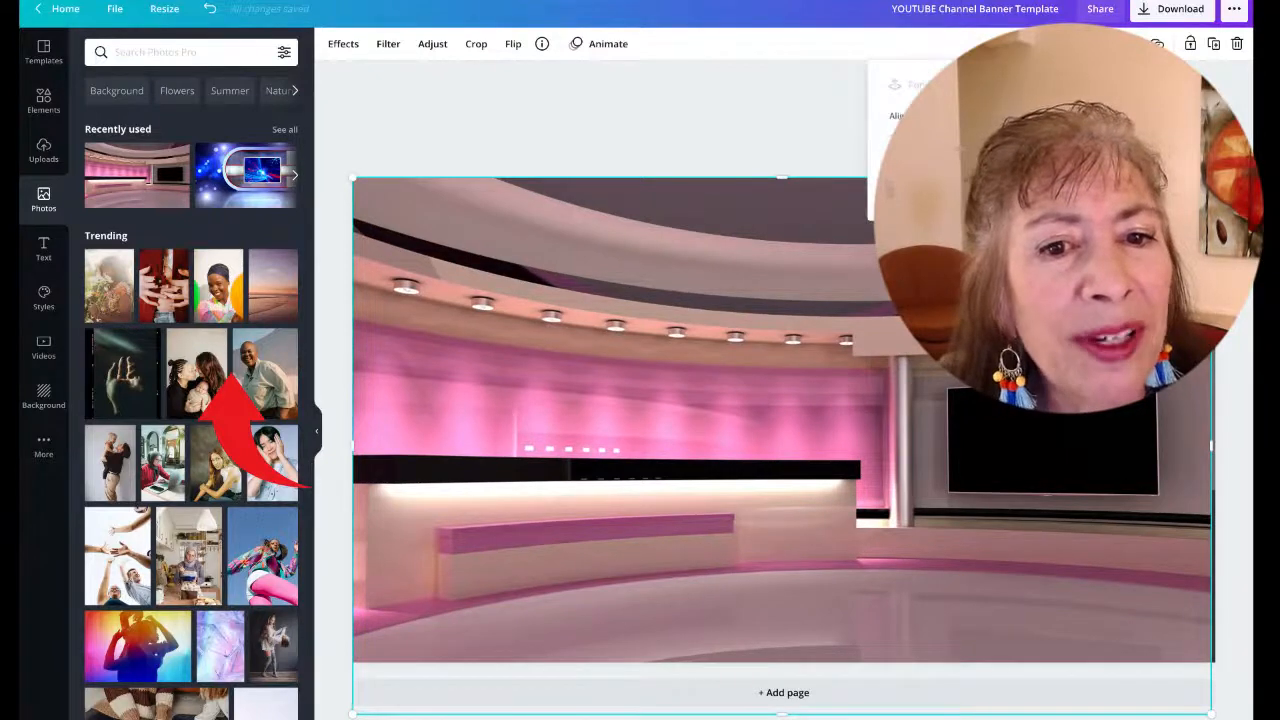
left_click(985, 41)
left_click(1134, 43)
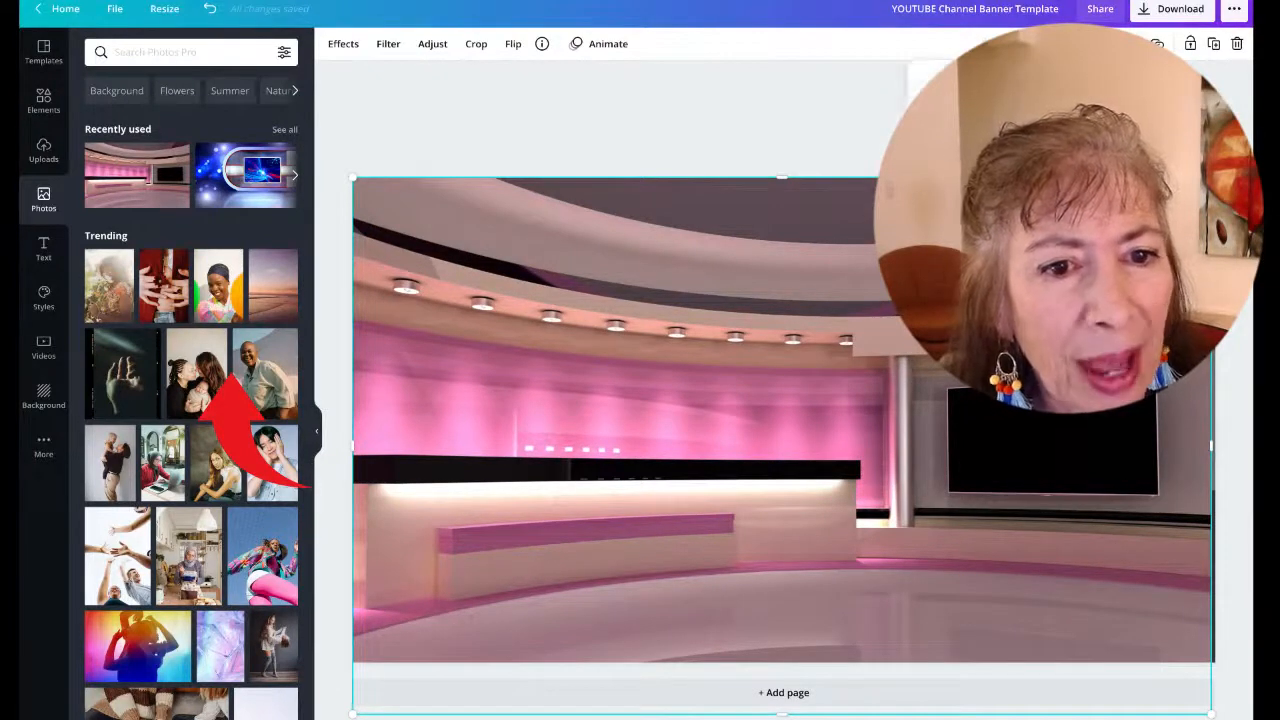
left_click_drag(1084, 98, 1012, 98)
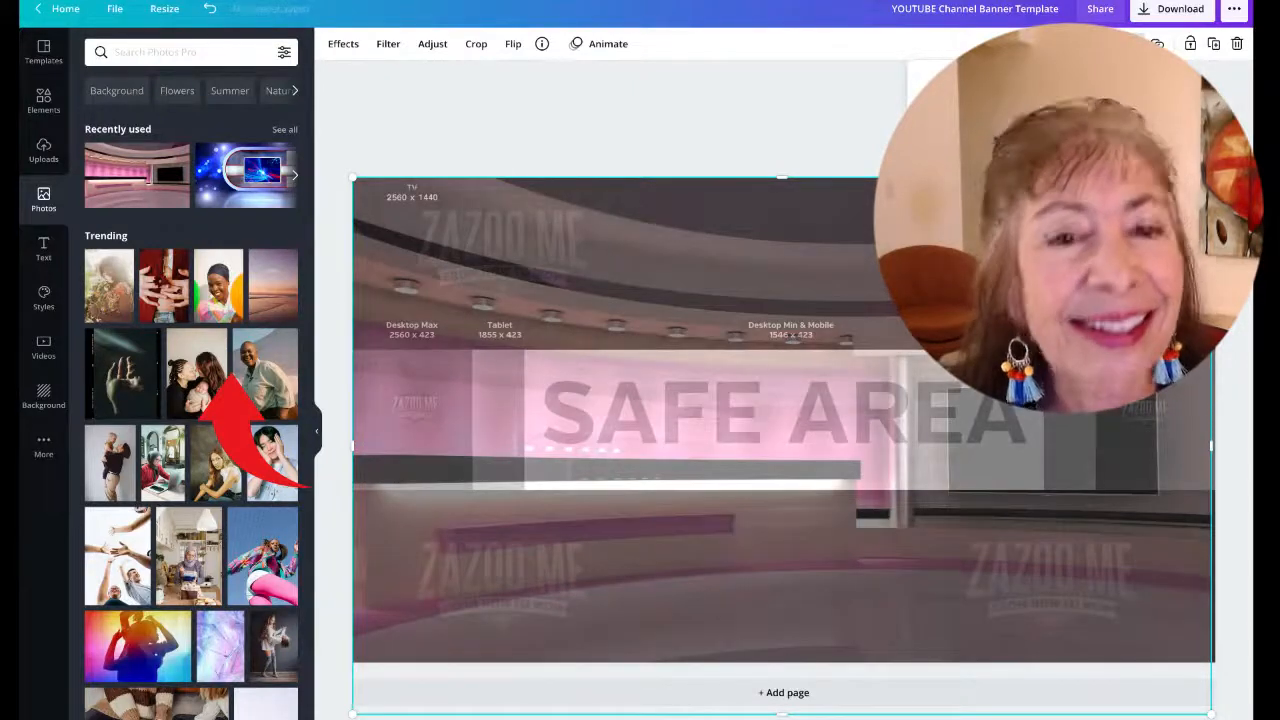
left_click(1134, 43)
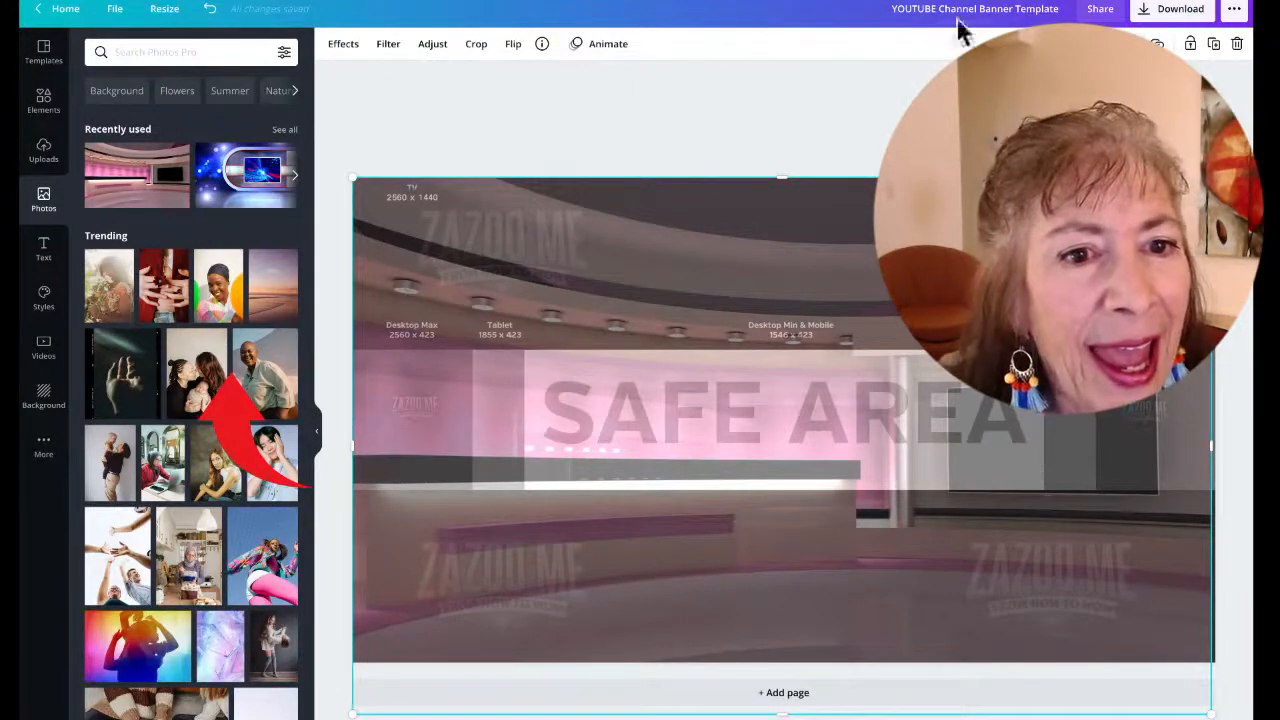
Nudge the semi-transparent studio photo slightly to realign it with the banner
left_click(1087, 43)
left_click(962, 38)
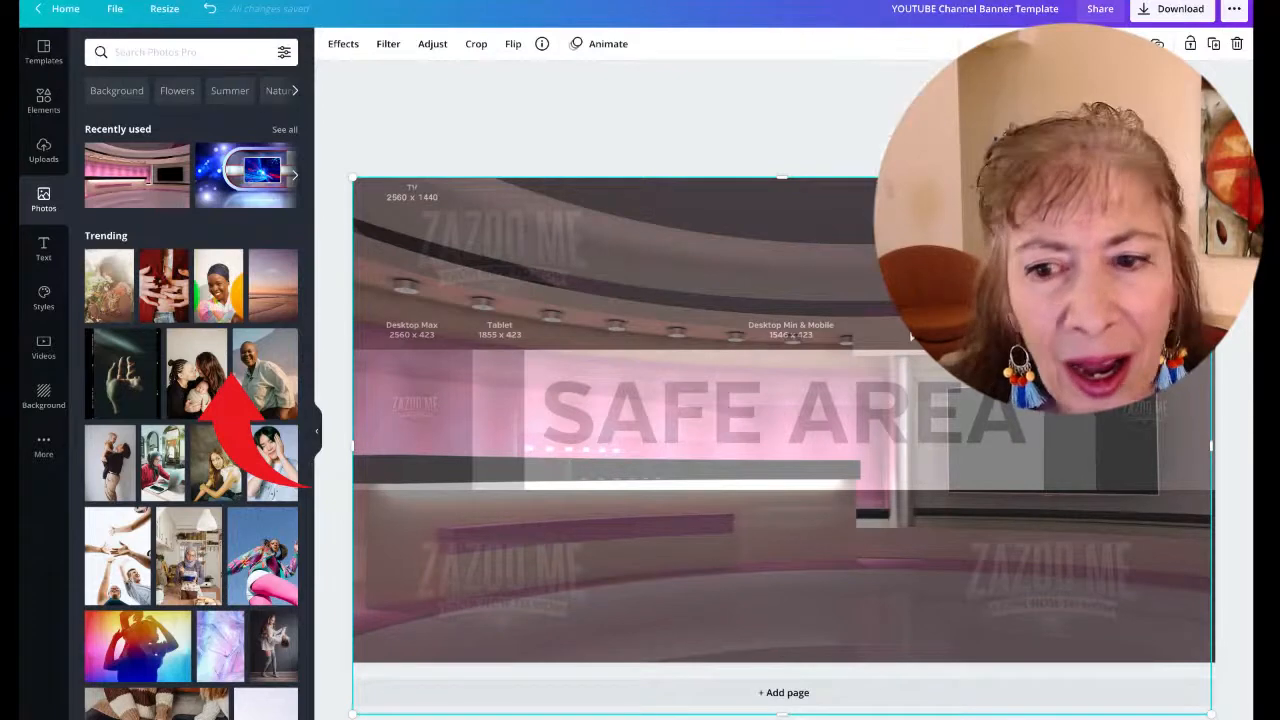
mouse_move(814, 277)
left_mouse_down()
mouse_move(834, 360)
mouse_move(808, 263)
left_mouse_up()
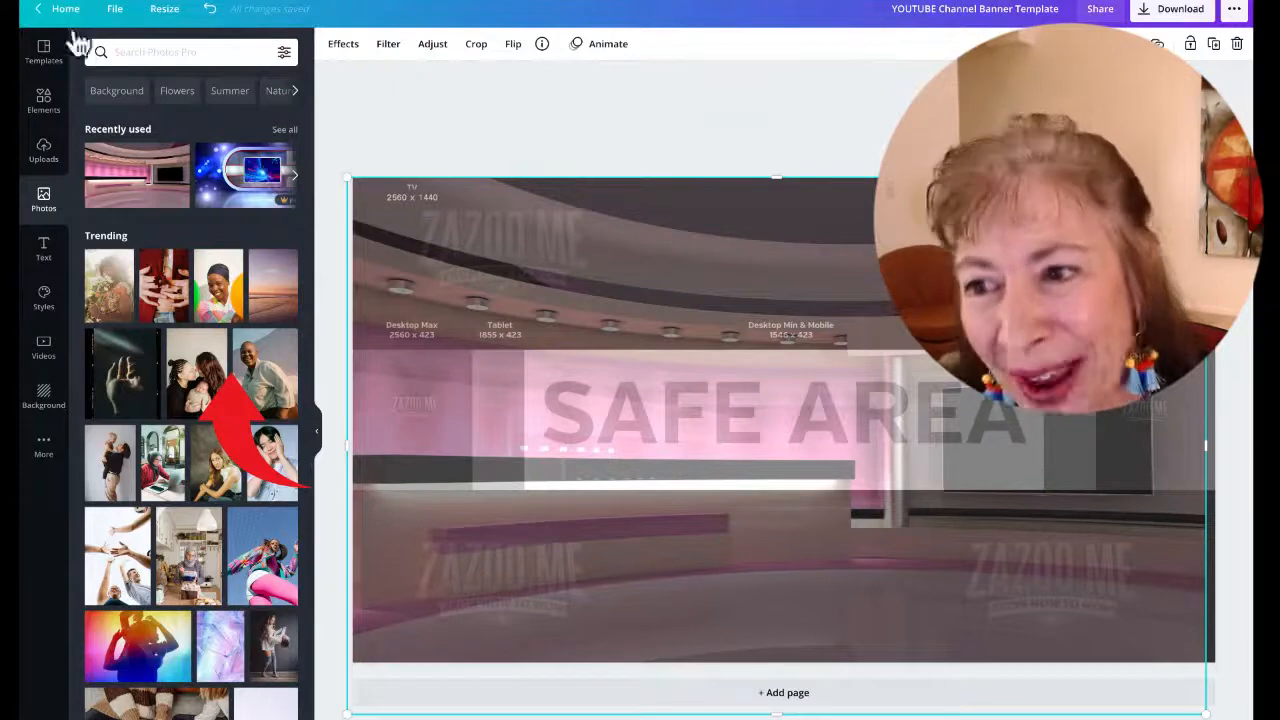
Add a square shape and resize it into a rectangle covering the banner's safe area
left_click(46, 112)
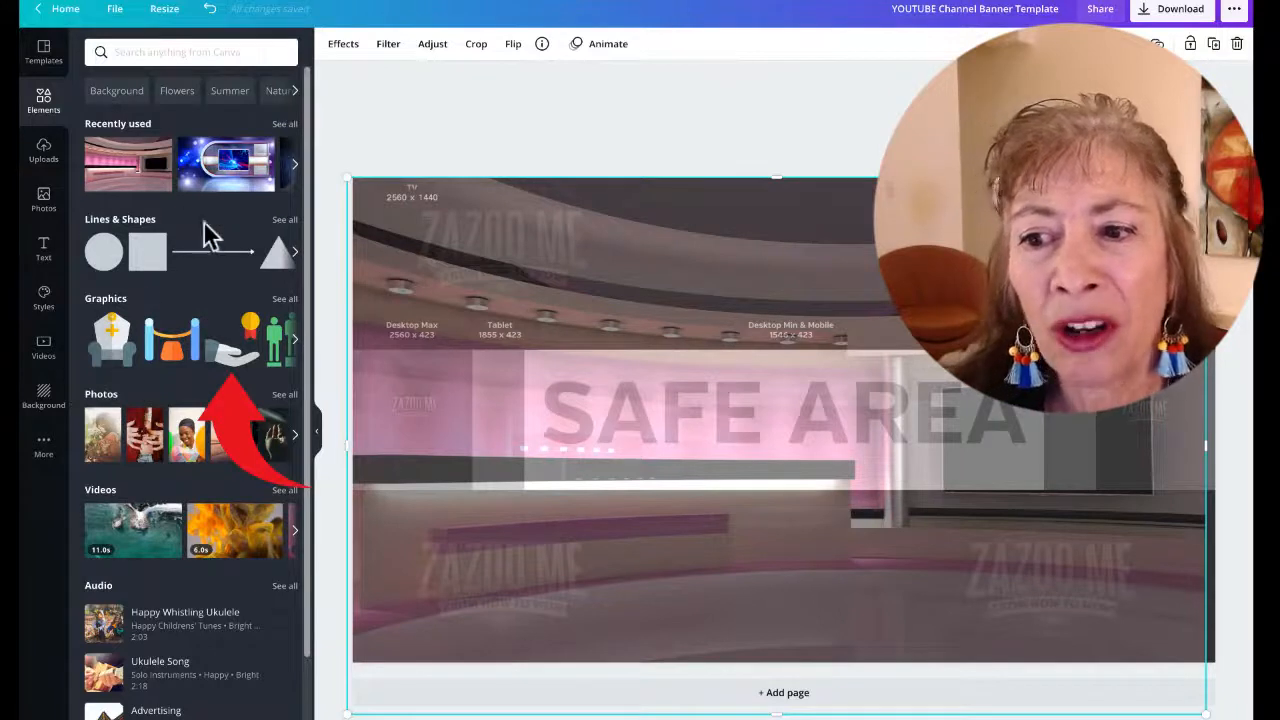
left_click(145, 256)
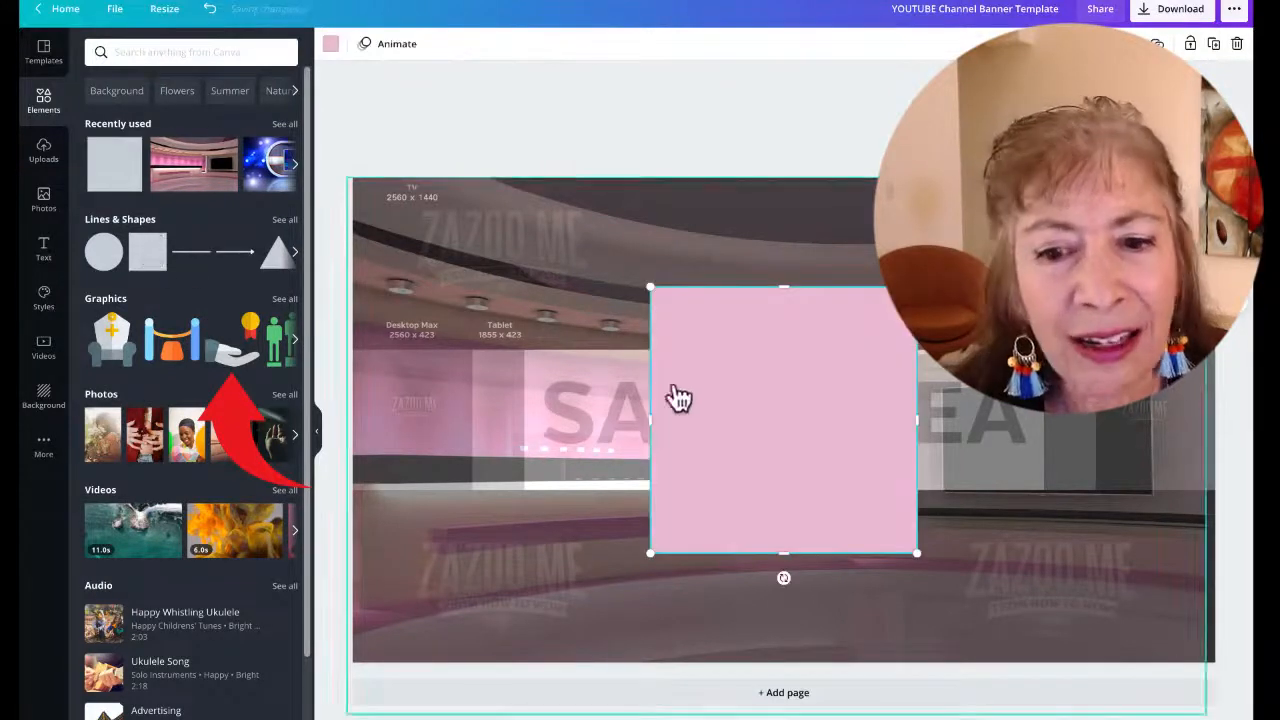
left_click_drag(677, 397, 403, 434)
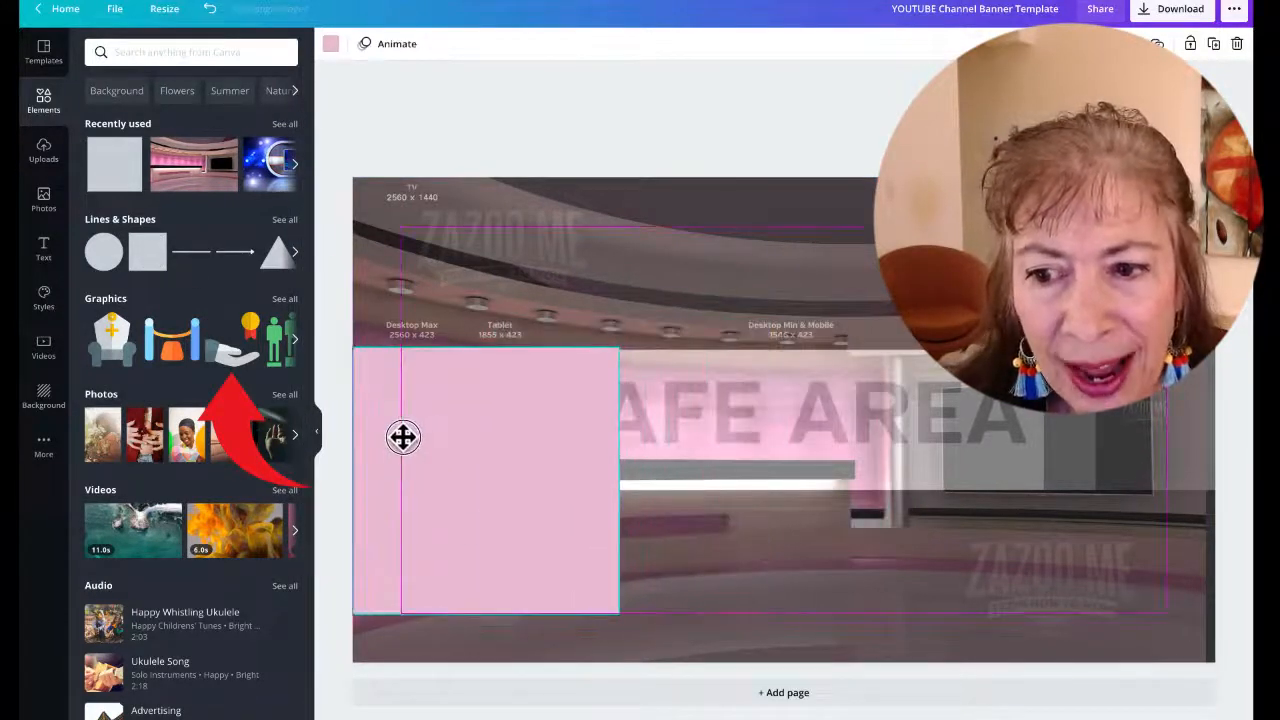
left_click_drag(482, 610, 486, 491)
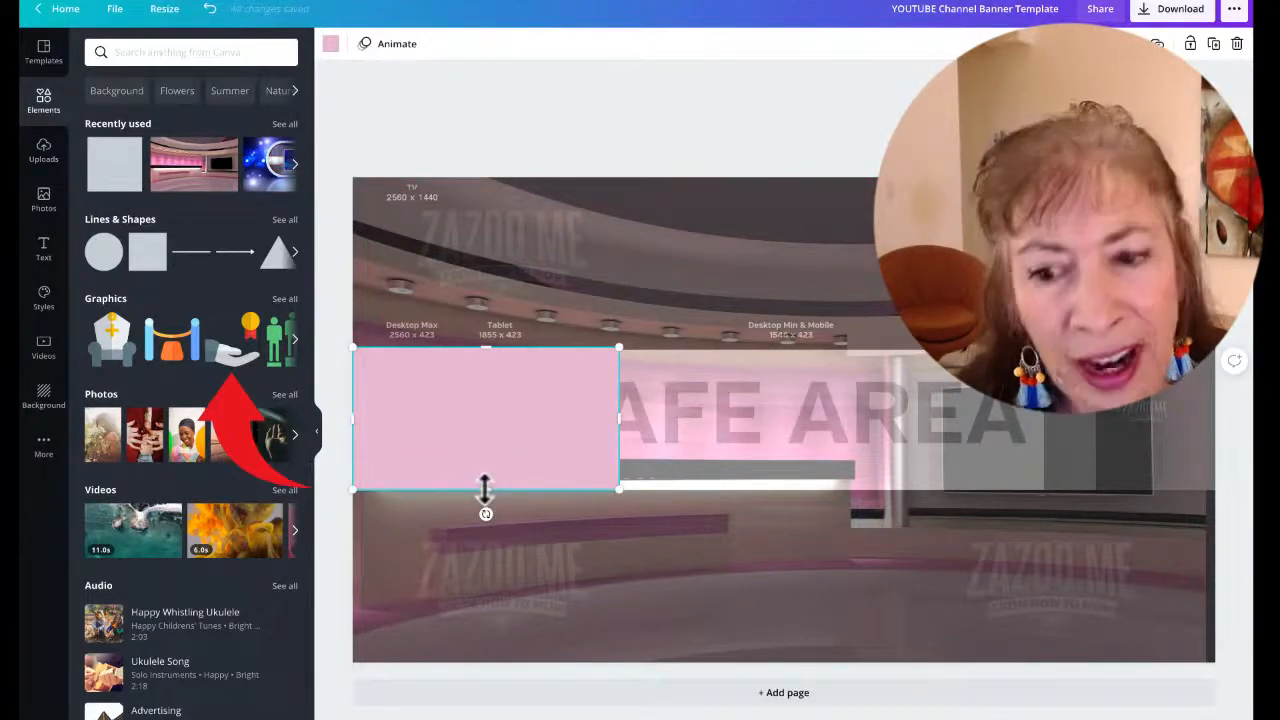
mouse_move(485, 488)
left_mouse_down()
mouse_move(483, 551)
mouse_move(483, 406)
mouse_move(470, 490)
left_mouse_up()
left_click_drag(1076, 447, 1043, 430)
left_click_drag(352, 418, 525, 425)
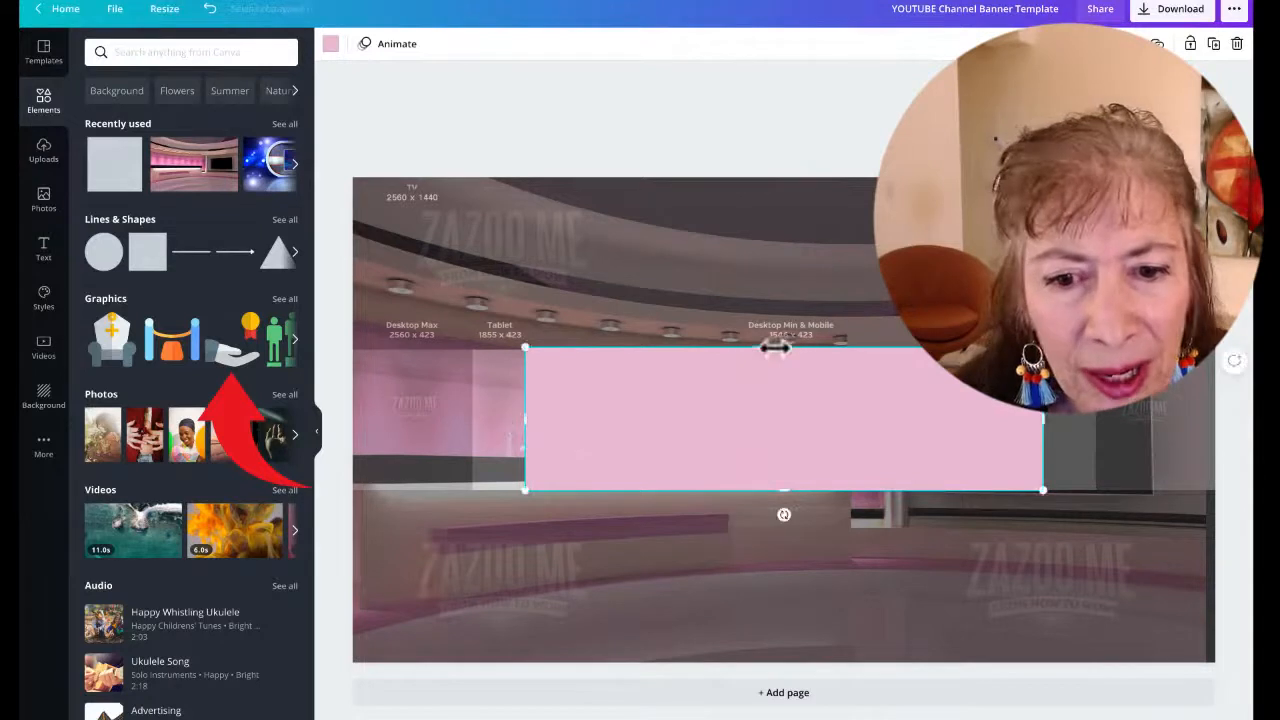
left_click_drag(780, 350, 784, 353)
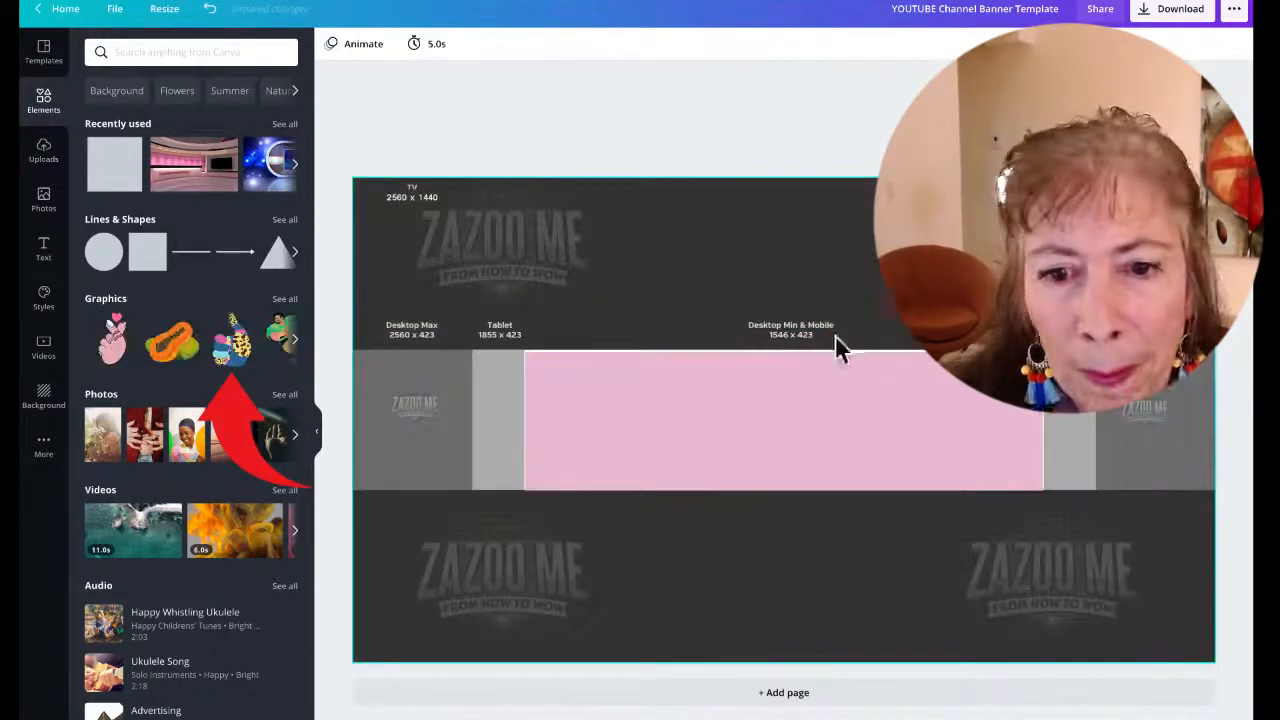
Delete the pink safe-area rectangle
left_click(755, 395)
key("Delete")
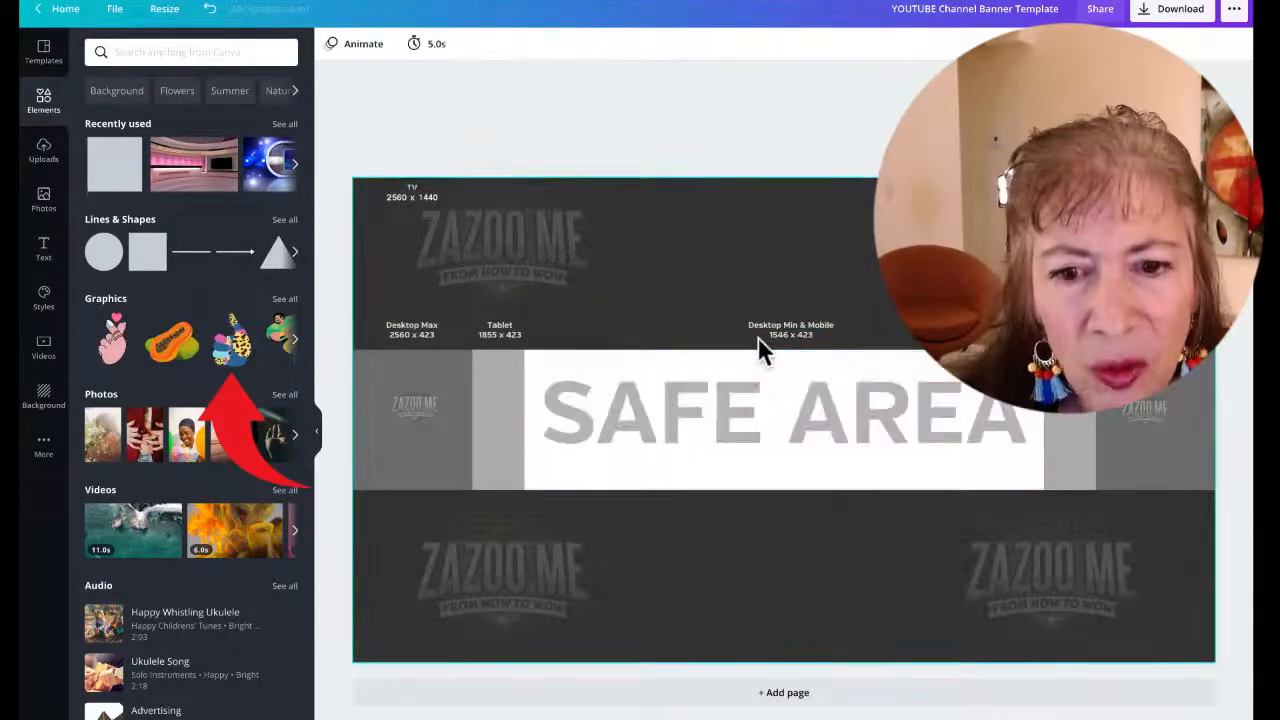
left_click(851, 316)
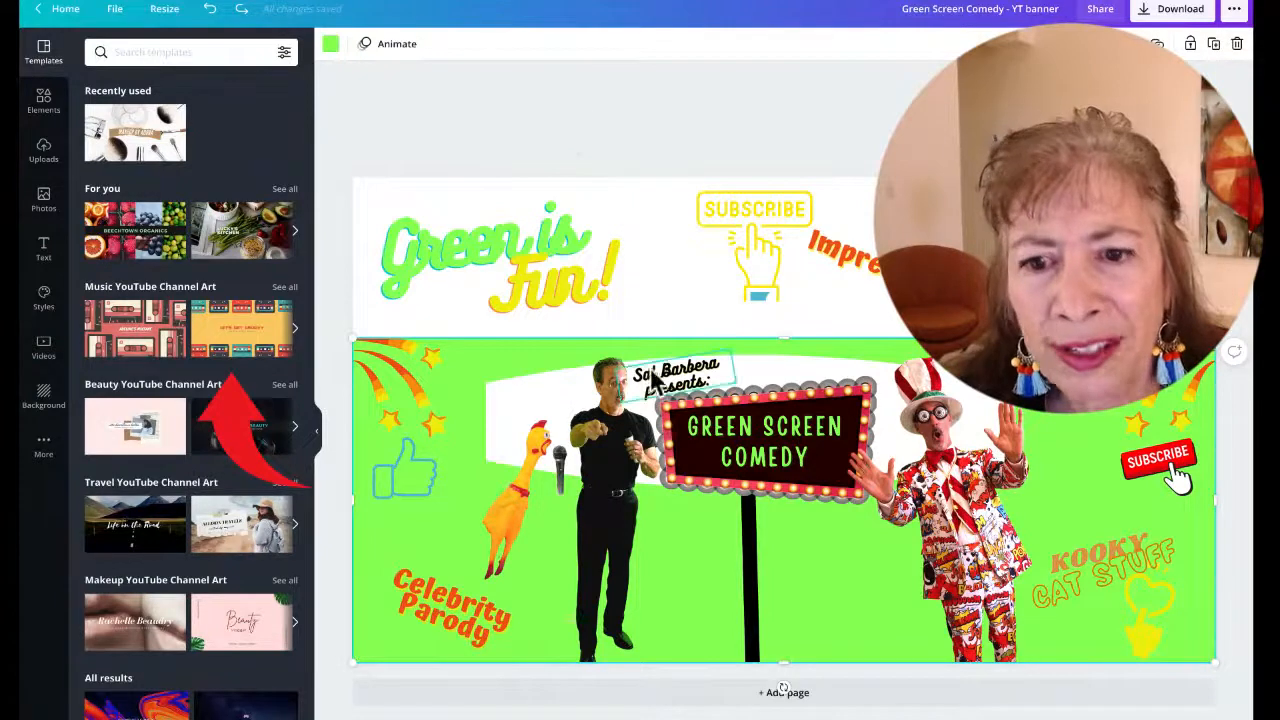
Redo the last change and bring the green background image to the front
key("super+shift+z")
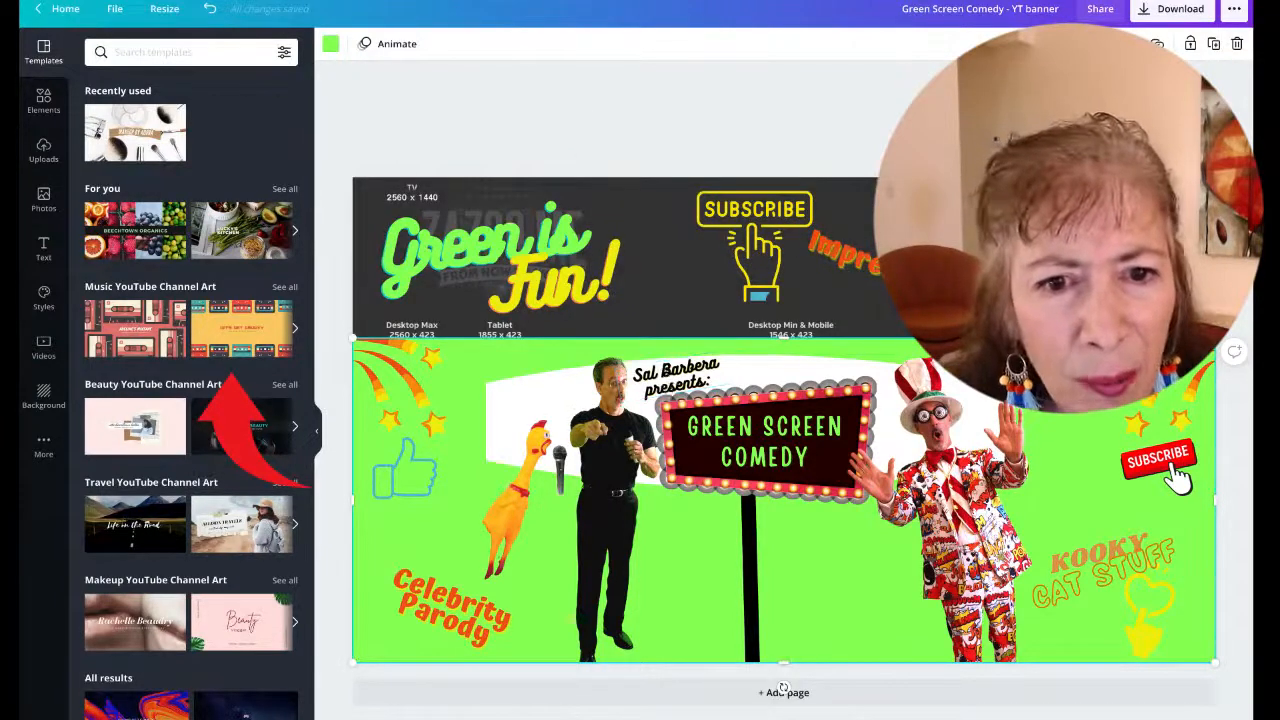
left_click(1090, 44)
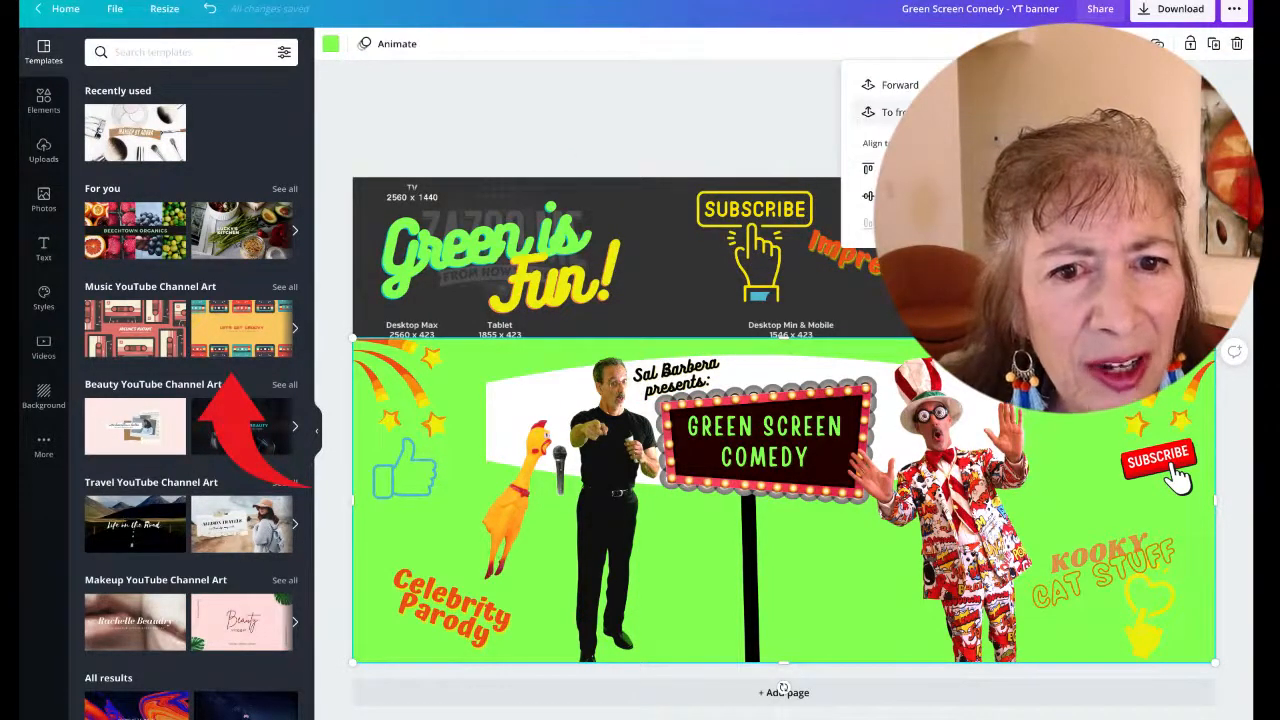
left_click(898, 112)
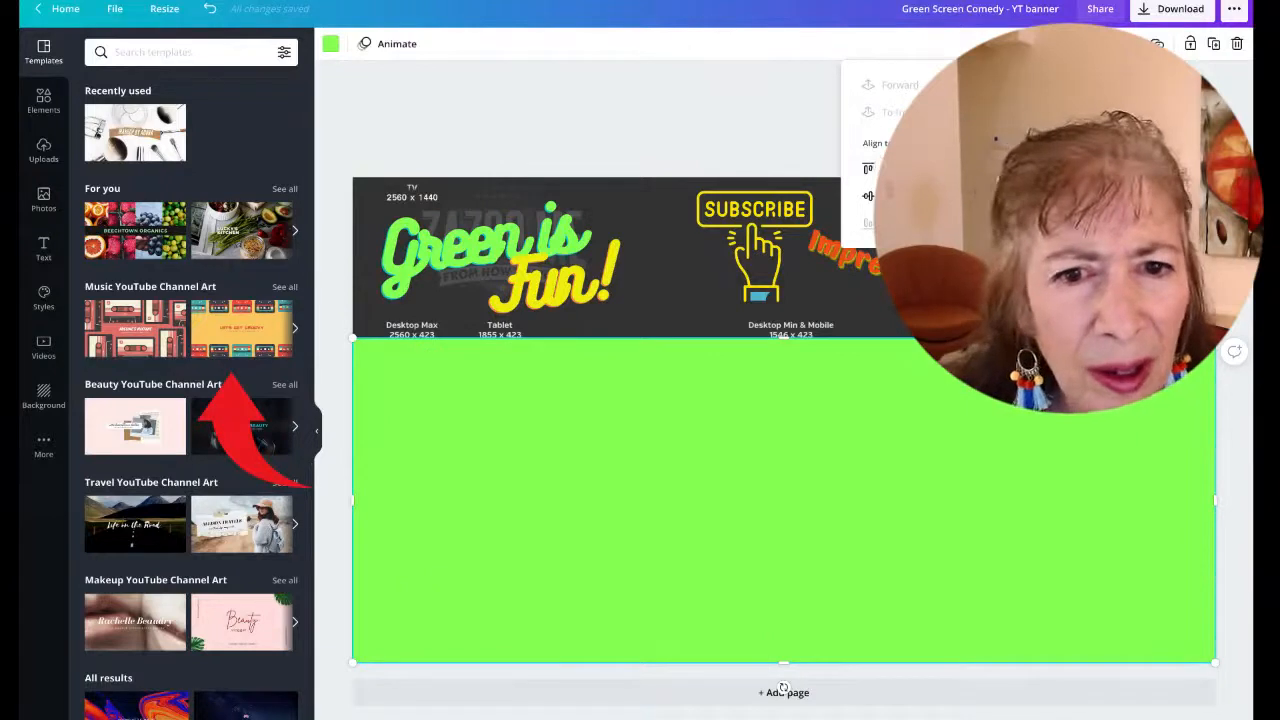
Resize the green background, shrinking its height to about 478 px and narrowing it from the left edge
left_click(750, 276)
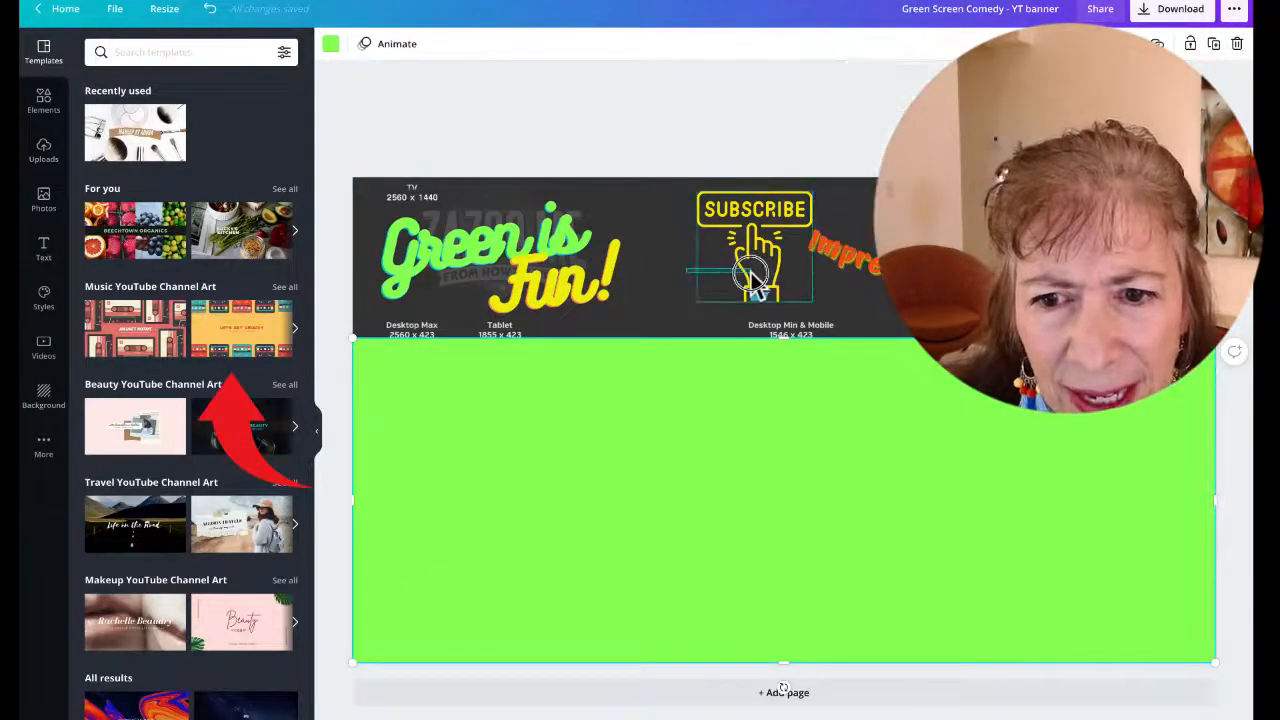
left_click(677, 490)
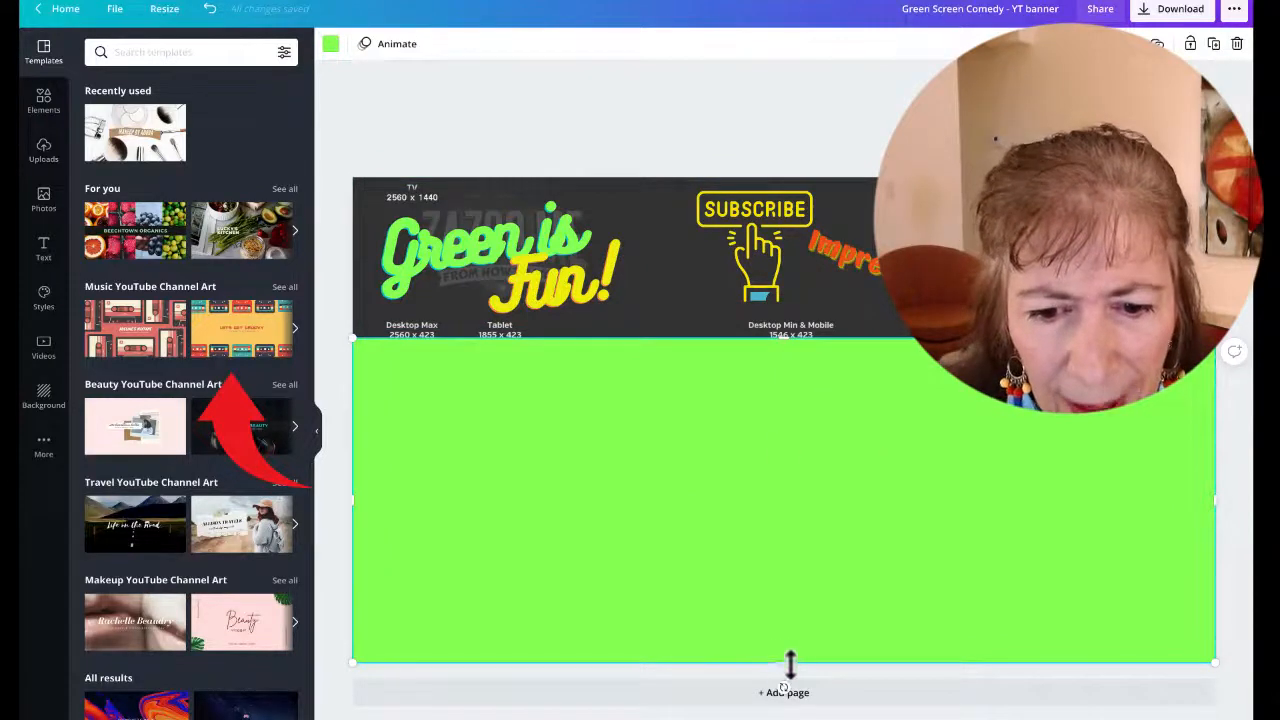
left_click_drag(790, 664, 786, 500)
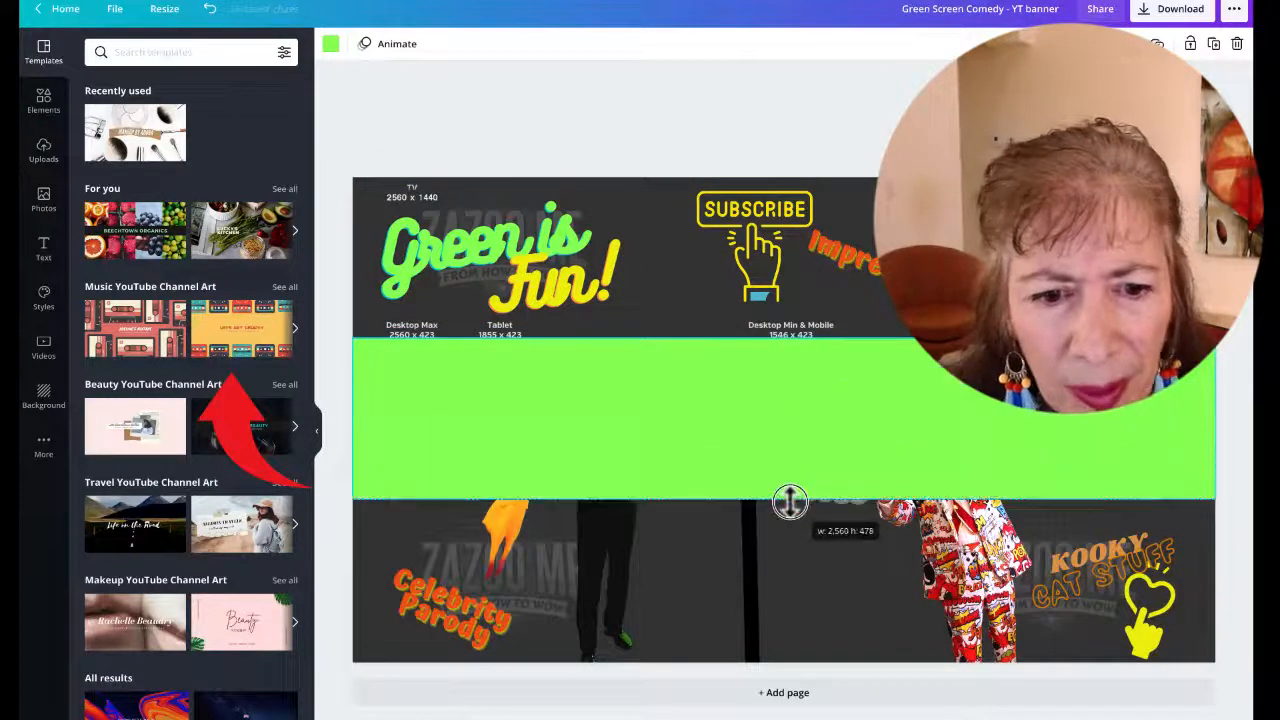
left_click_drag(352, 420, 1150, 423)
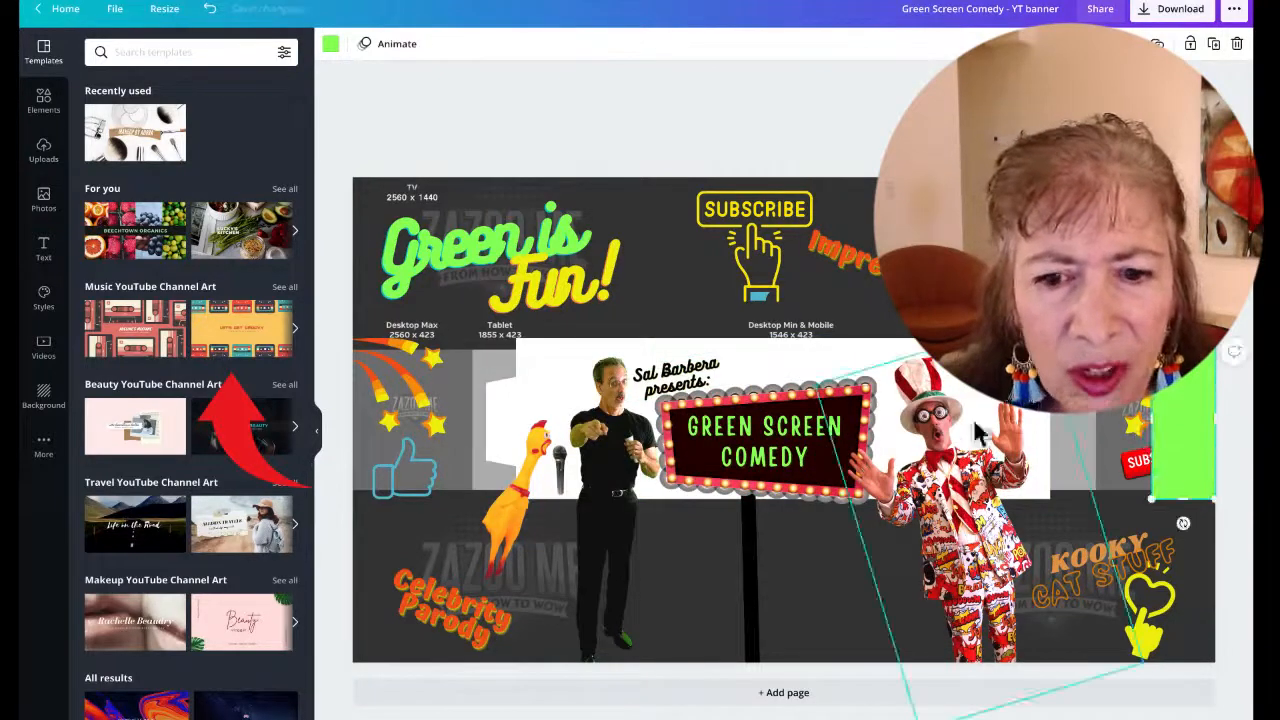
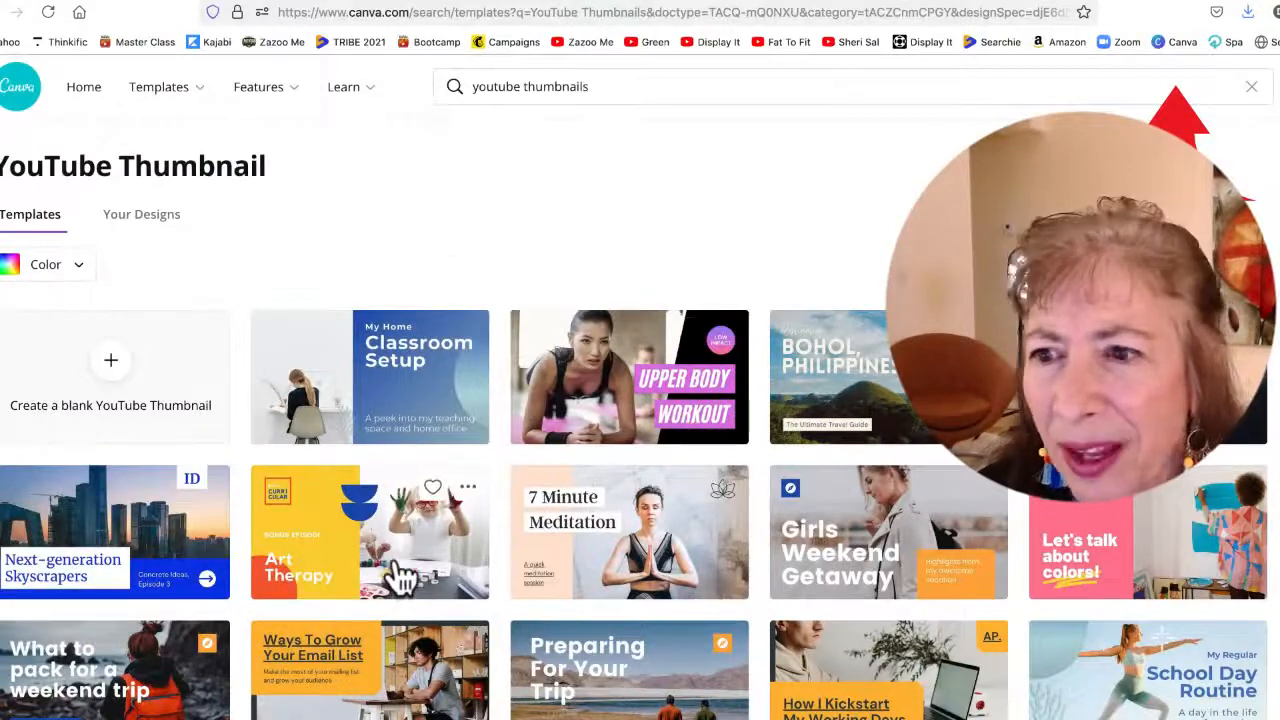
Browse the YouTube thumbnail templates and open the "My Weekly Meal Plan" template
scroll(400, 575, "down", 5)
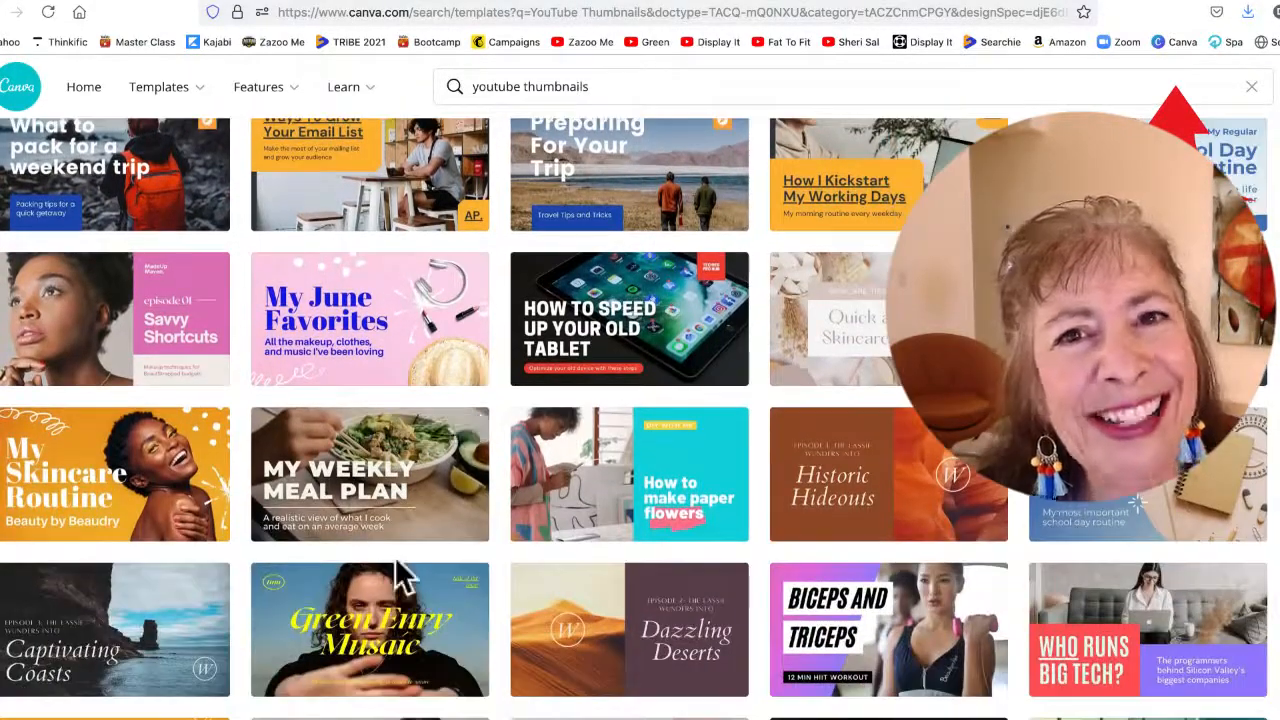
scroll(400, 575, "down", 2)
scroll(400, 575, "down", 1)
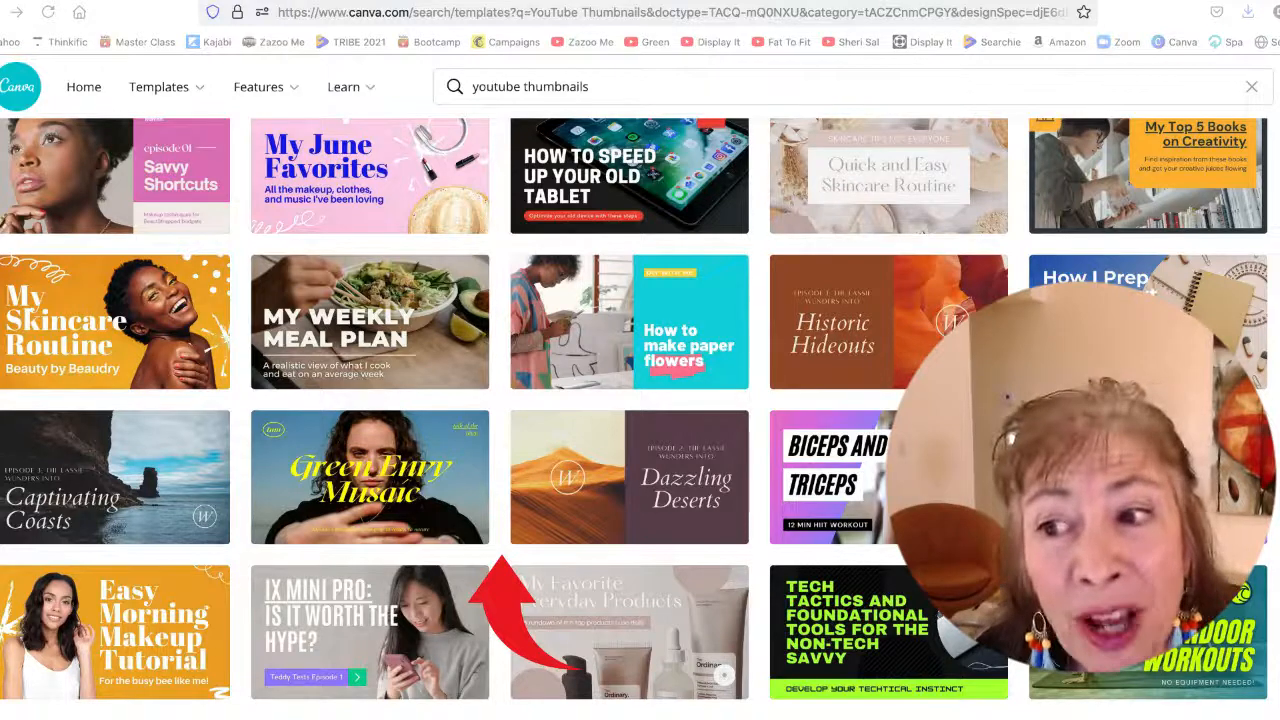
left_click(343, 330)
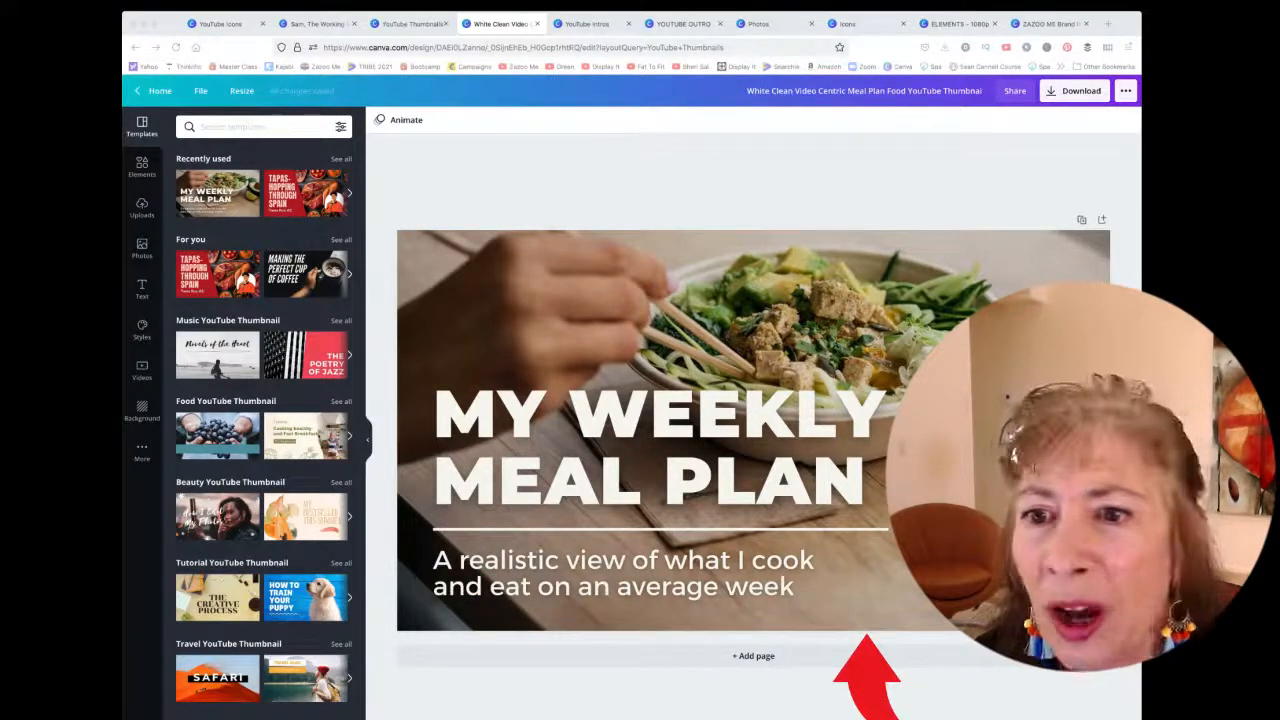
Search the photo library for "food" and place the vegetable-bowls photo on the thumbnail
left_click(139, 248)
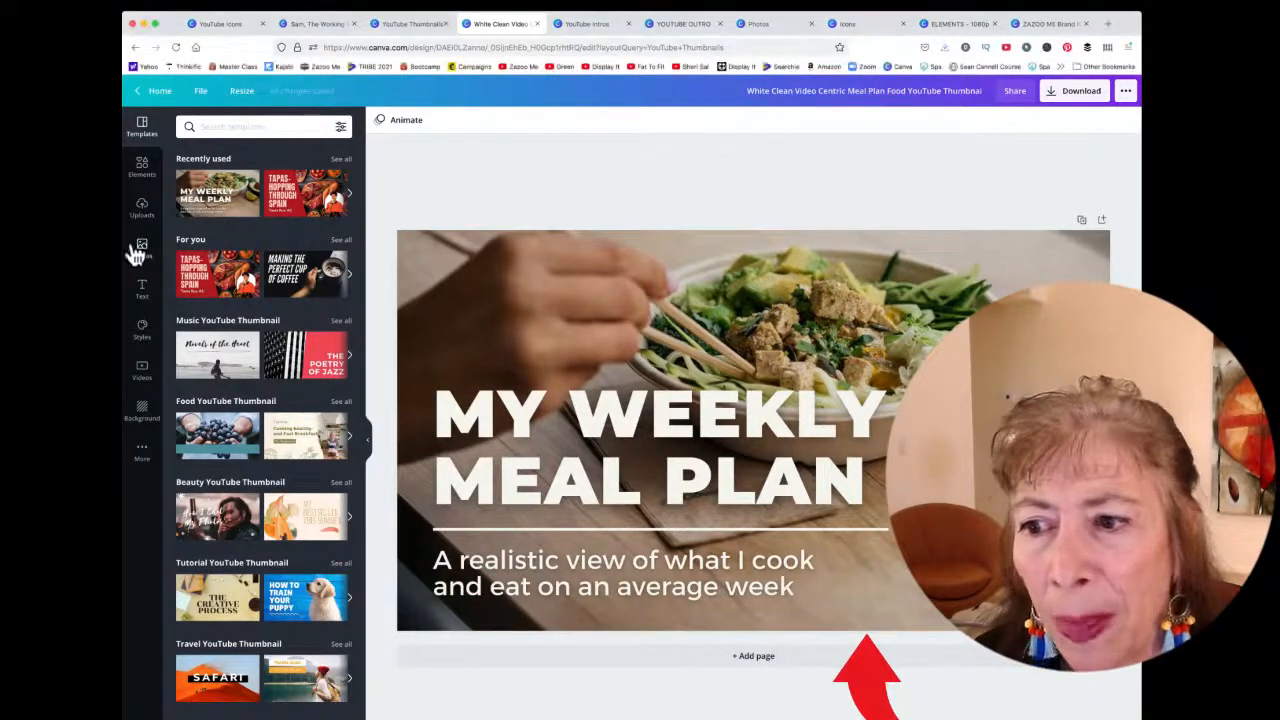
left_click(137, 251)
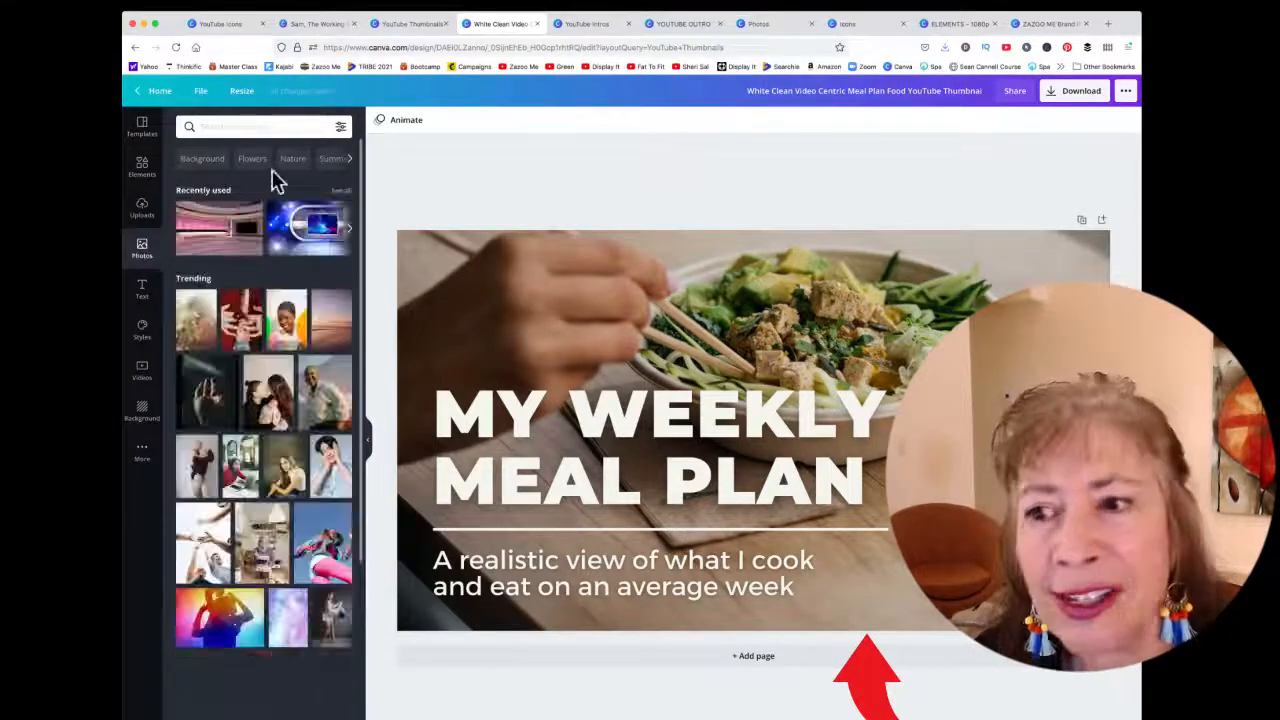
left_click(276, 126)
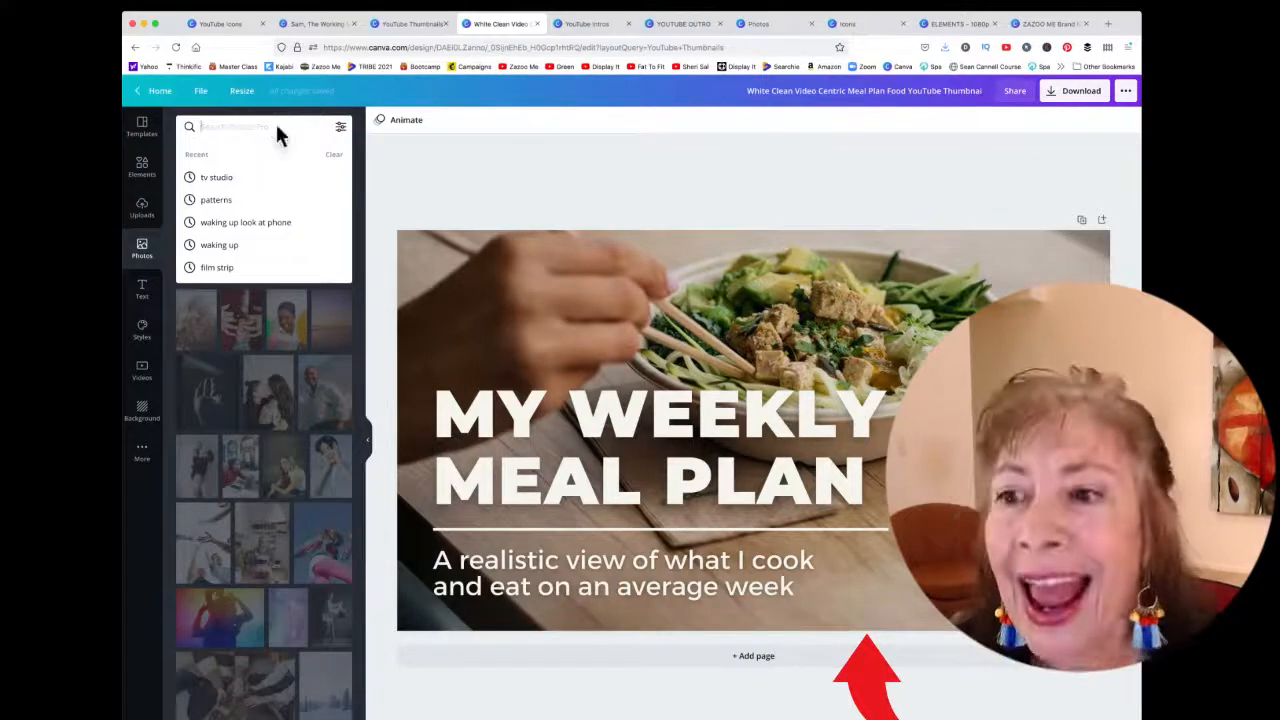
type("food")
key("Return")
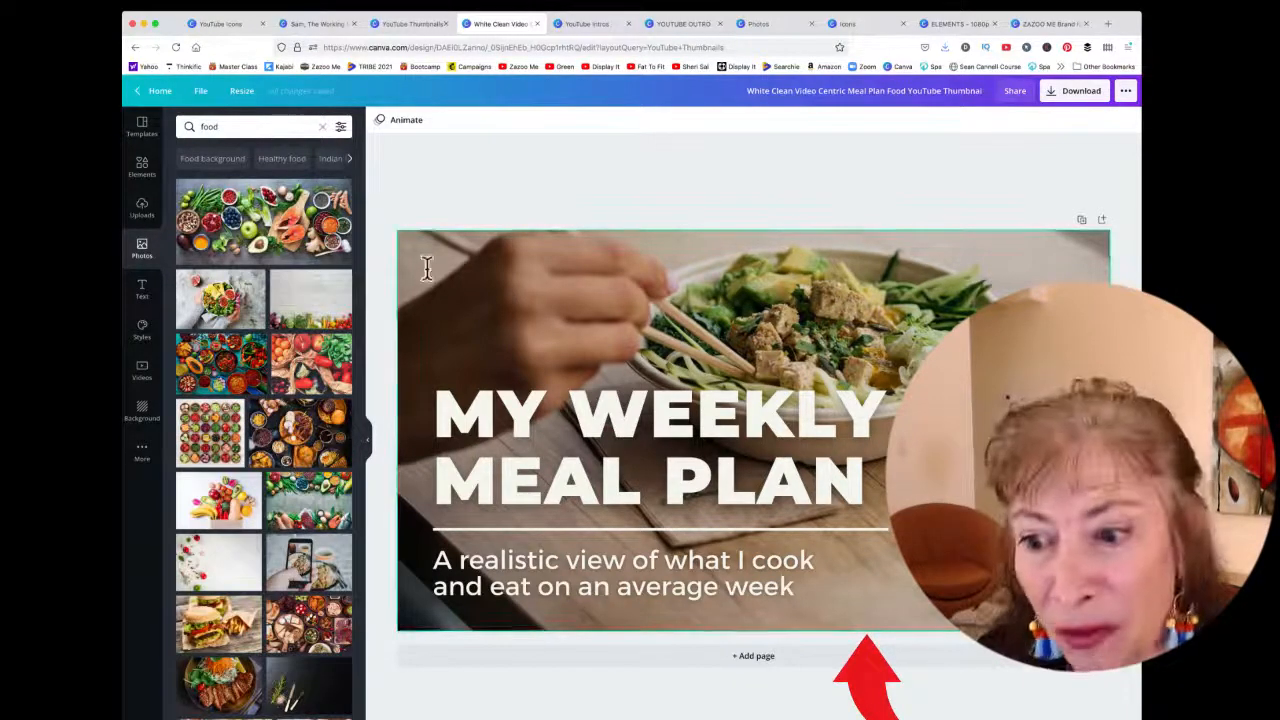
left_click(210, 437)
left_click_drag(770, 390, 577, 355)
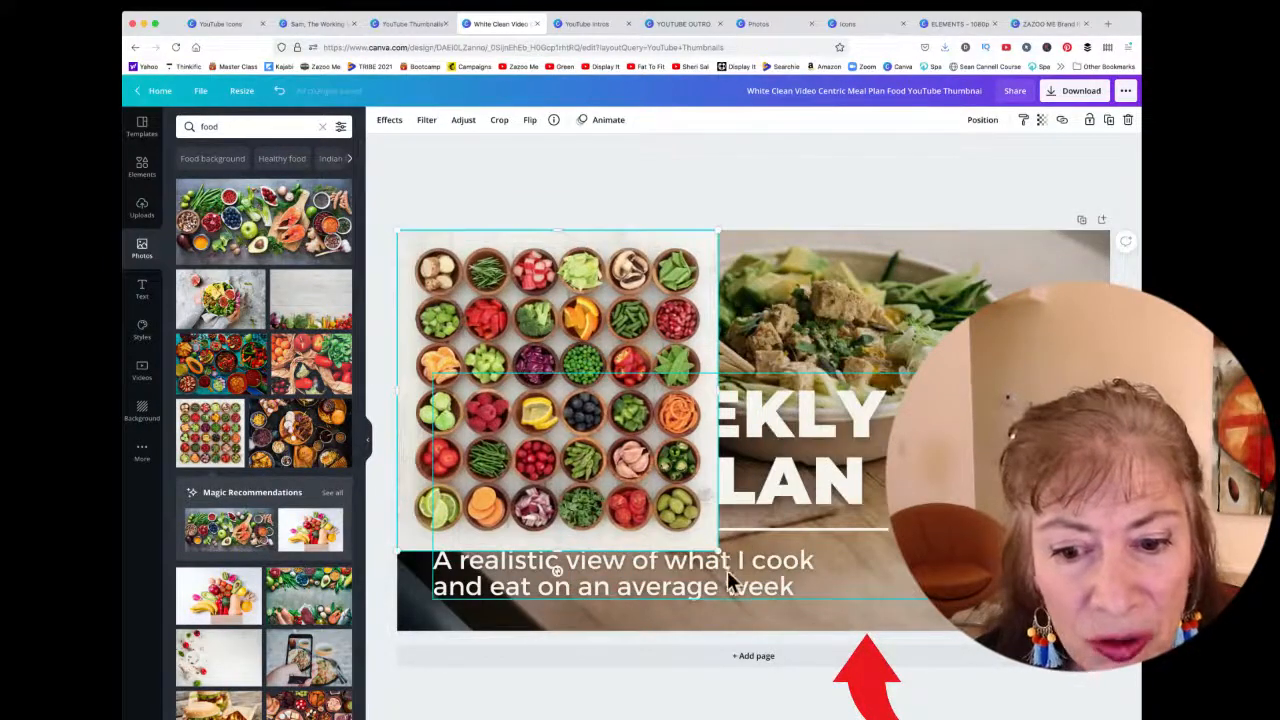
Enlarge the food photo to cover the whole thumbnail and send it backward behind the text
left_click_drag(717, 550, 883, 716)
left_click_drag(883, 476, 1123, 476)
left_click(980, 120)
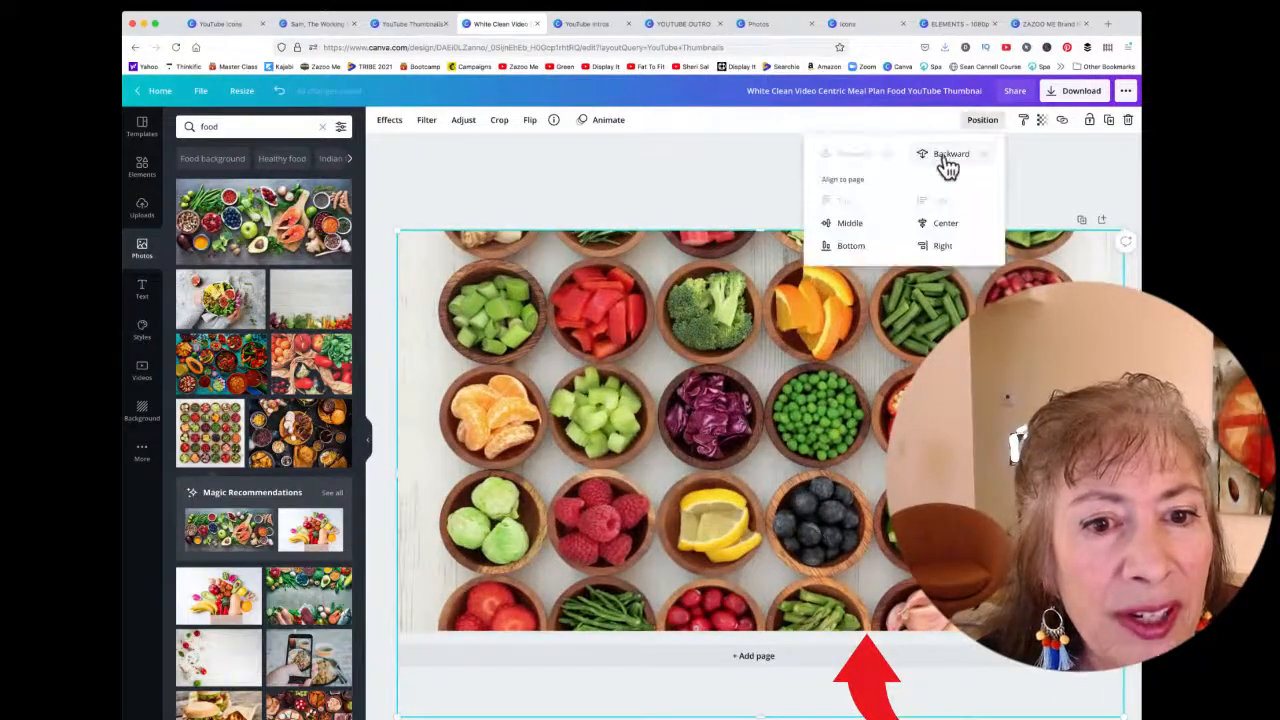
left_click(950, 155)
left_click(574, 156)
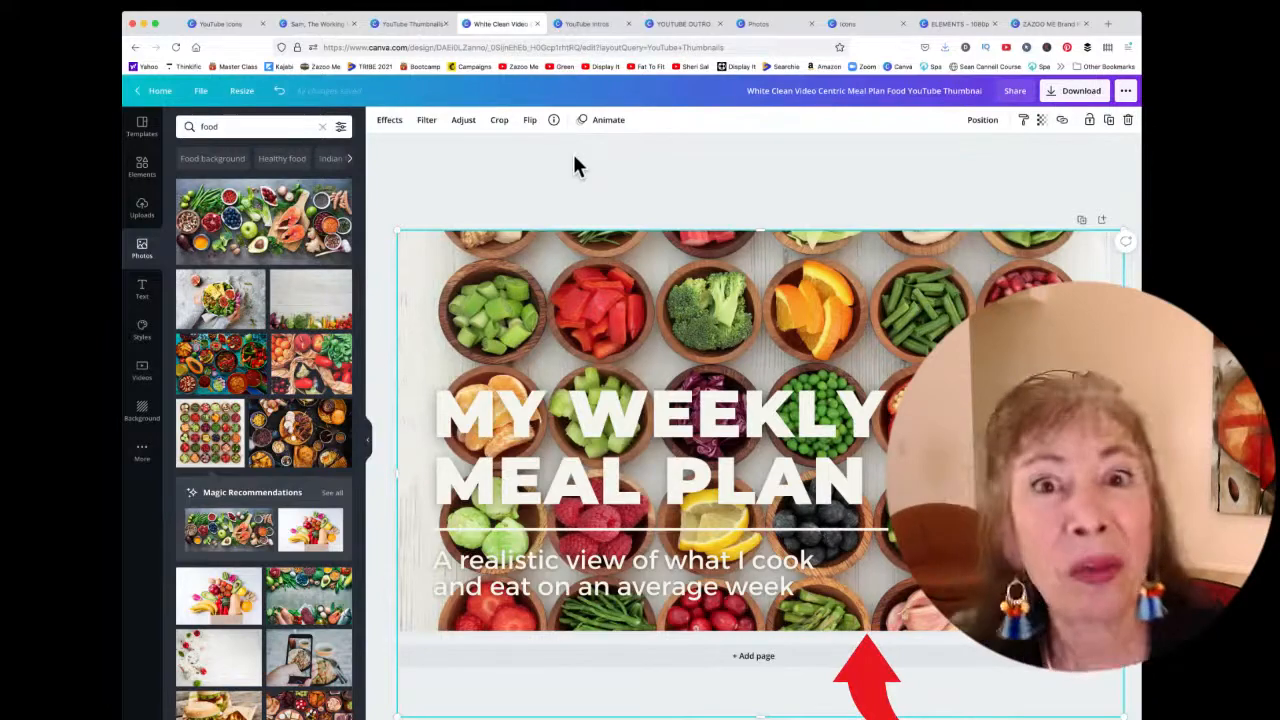
Ungroup the title elements, moving the headline higher and the subtitle lower below the divider line
left_click_drag(648, 428, 694, 294)
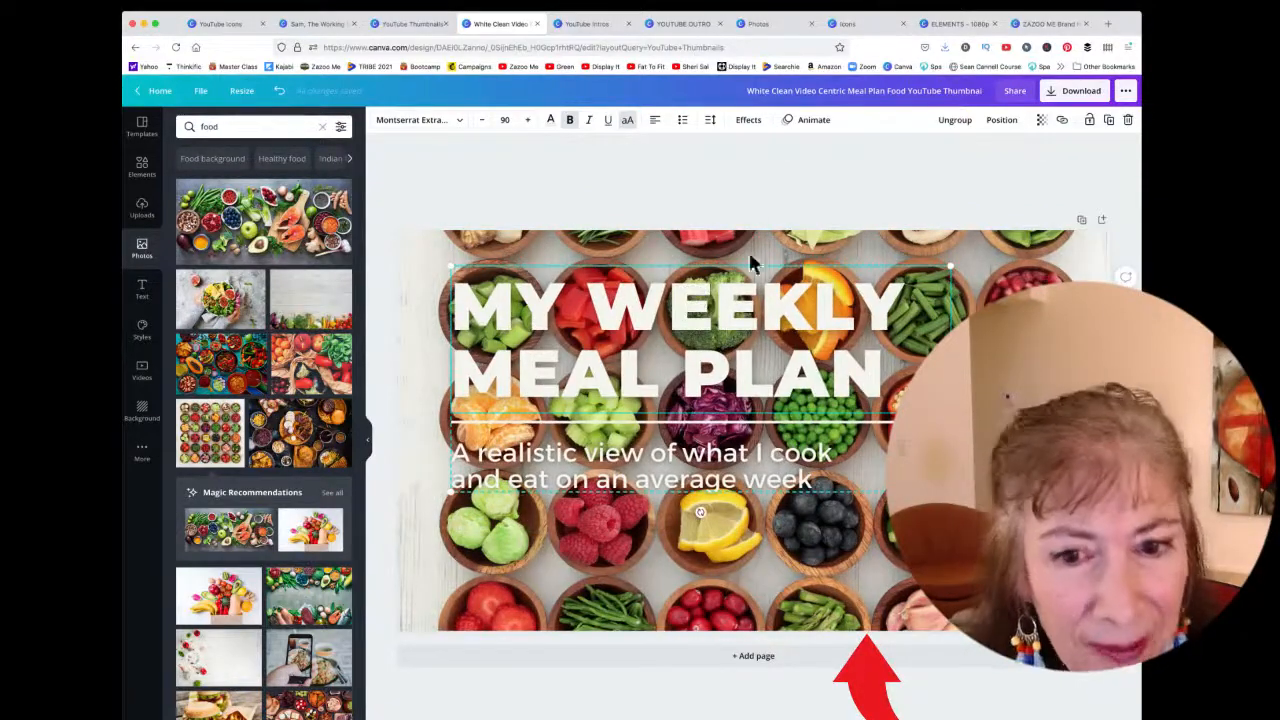
left_click_drag(688, 340, 700, 294)
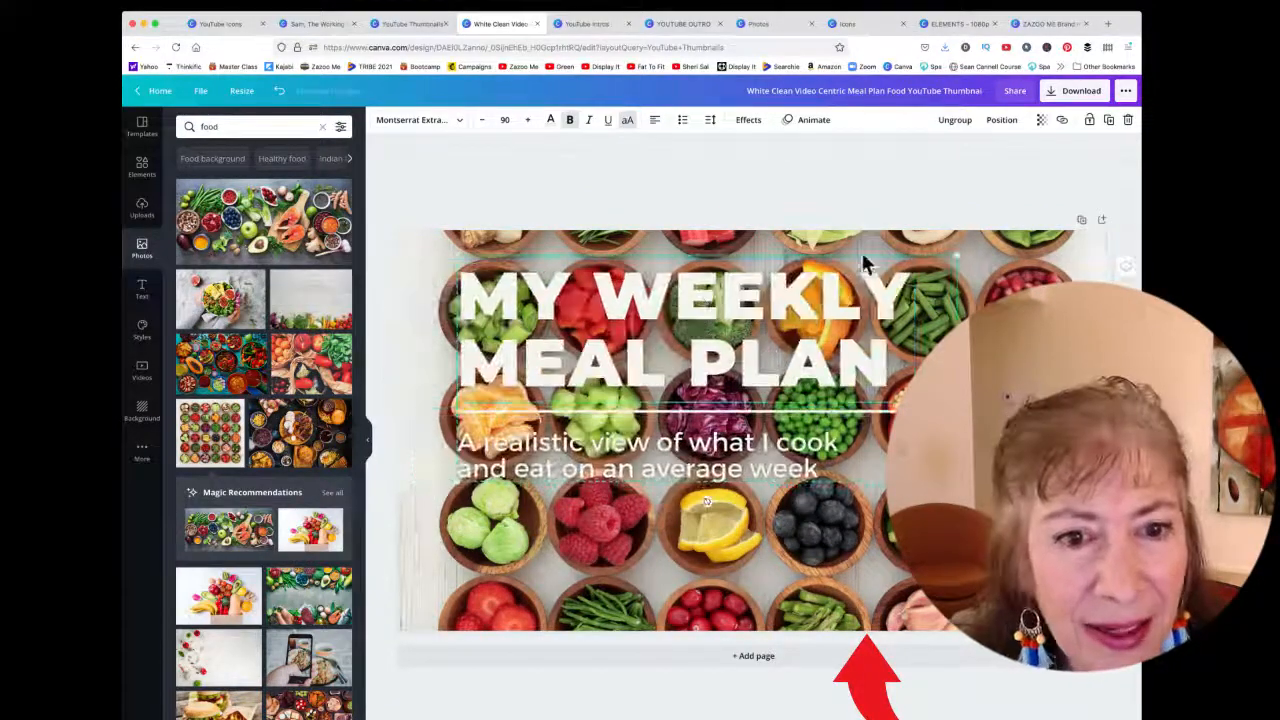
left_click(955, 121)
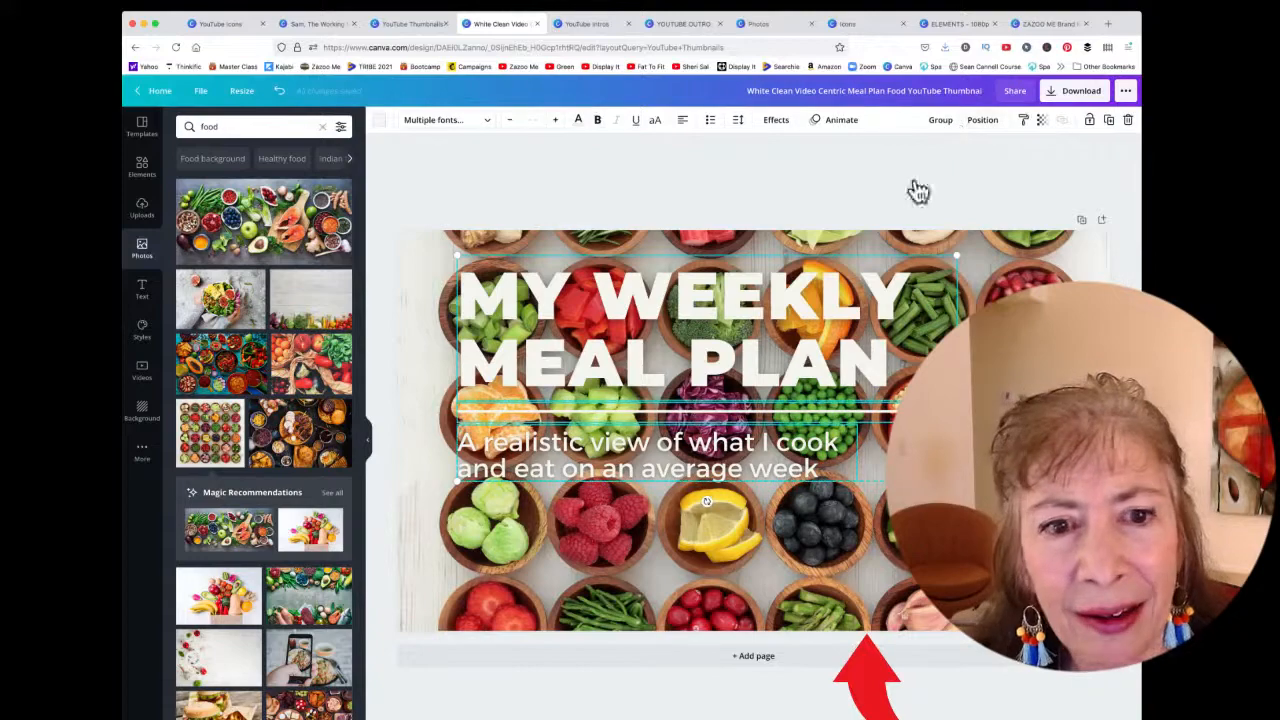
left_click_drag(680, 251, 664, 280)
left_click_drag(636, 455, 645, 488)
left_click(668, 418)
mouse_move(668, 418)
left_mouse_down()
mouse_move(743, 366)
mouse_move(614, 409)
mouse_move(653, 410)
left_mouse_up()
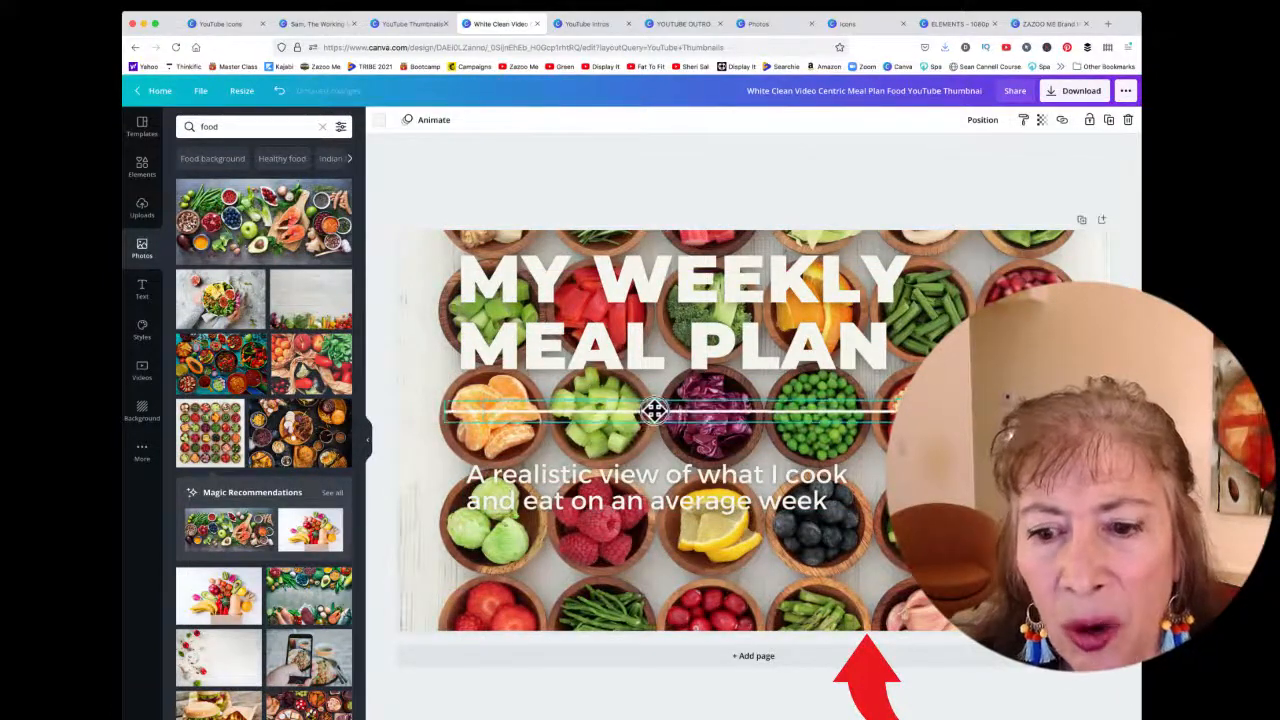
Recolor the divider line red
left_click(380, 120)
left_click(185, 247)
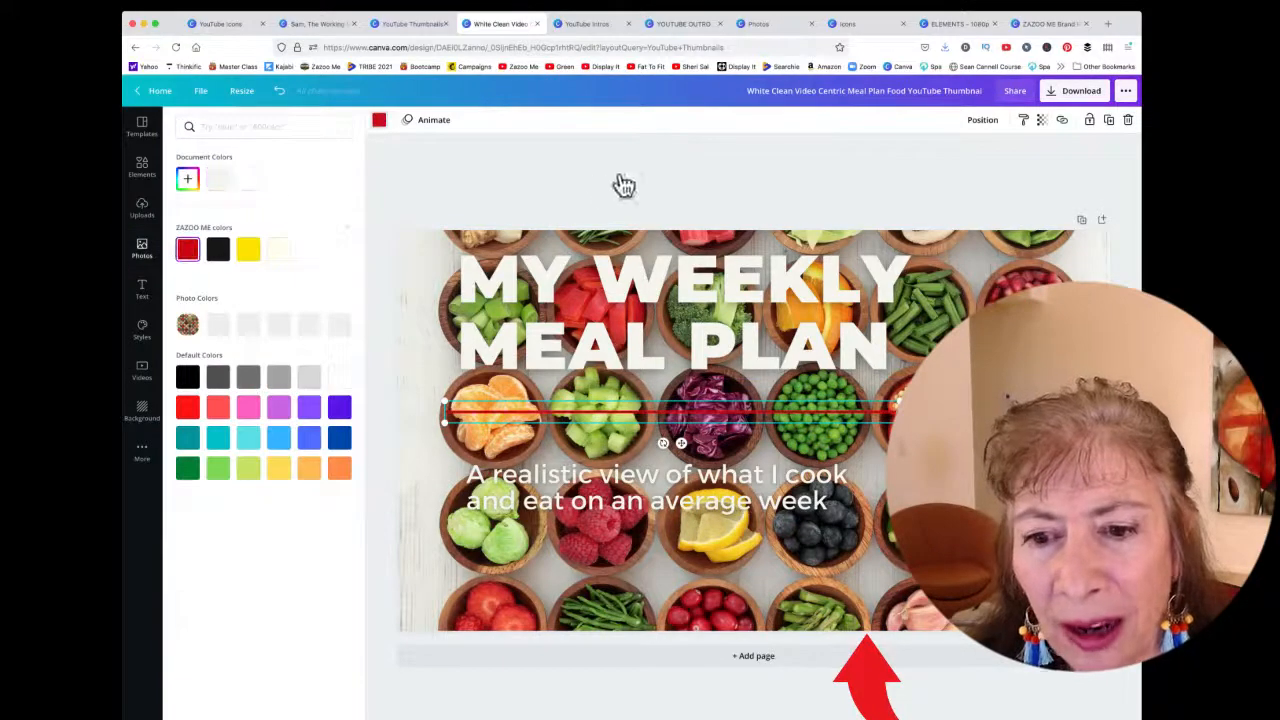
Make a copy of the thumbnail design
left_click(645, 318)
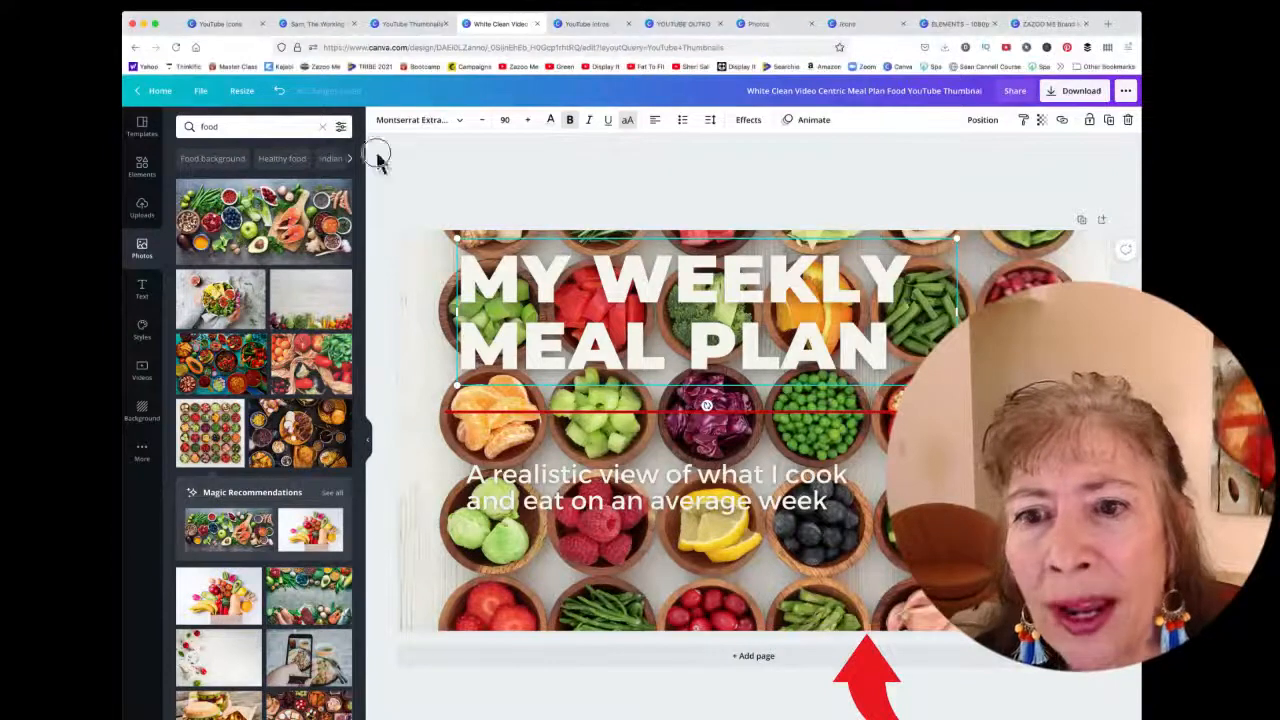
left_click(201, 92)
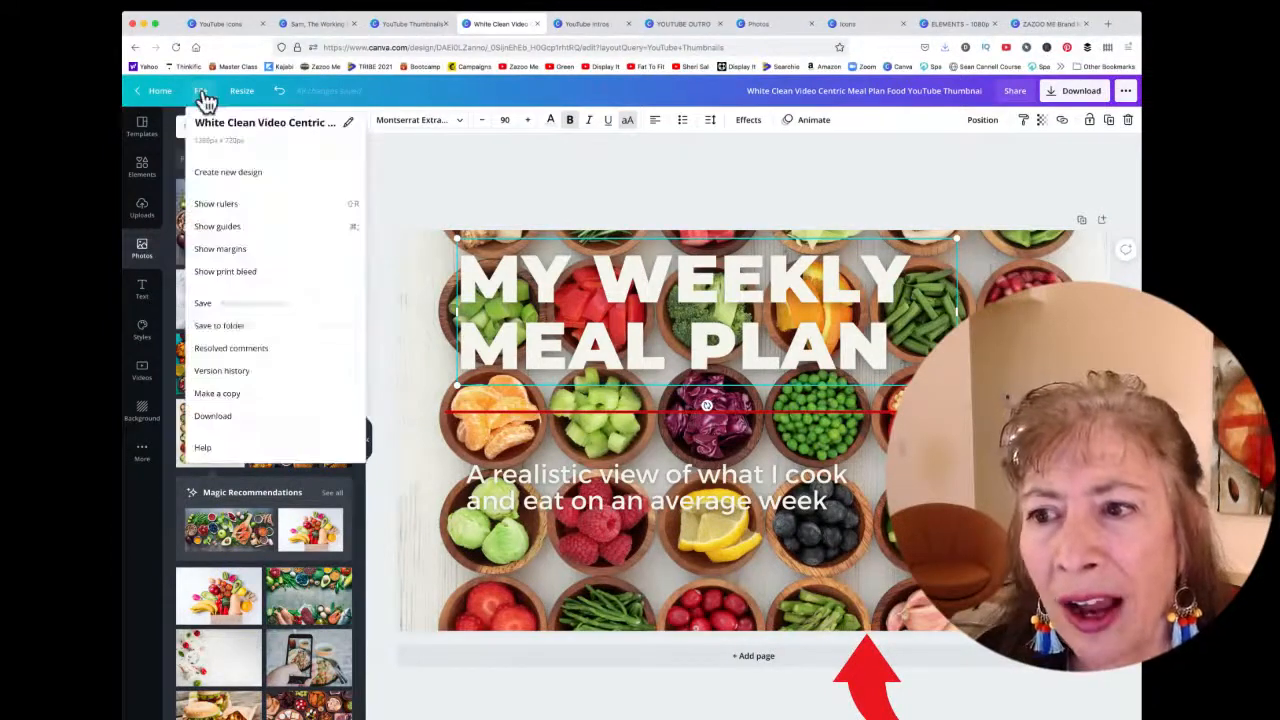
left_click(210, 394)
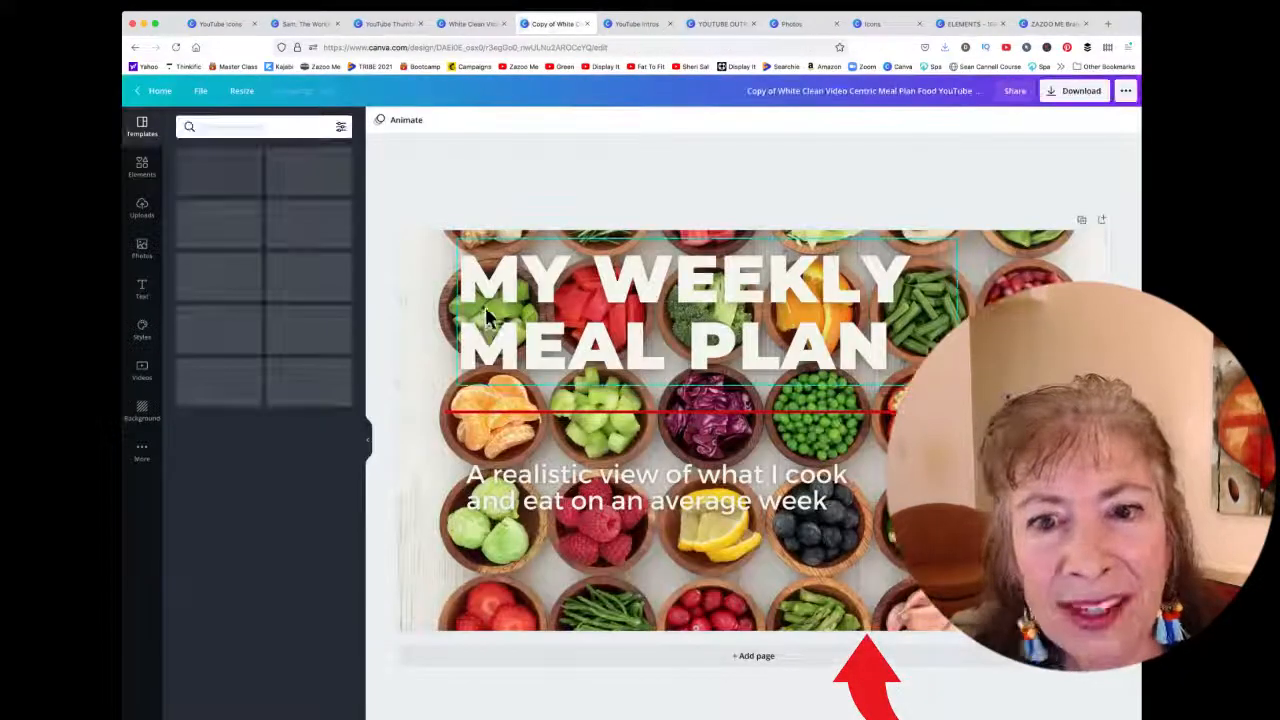
Change the "MY WEEKLY MEAL PLAN" headline text colour to yellow
left_click(625, 335)
left_click(550, 120)
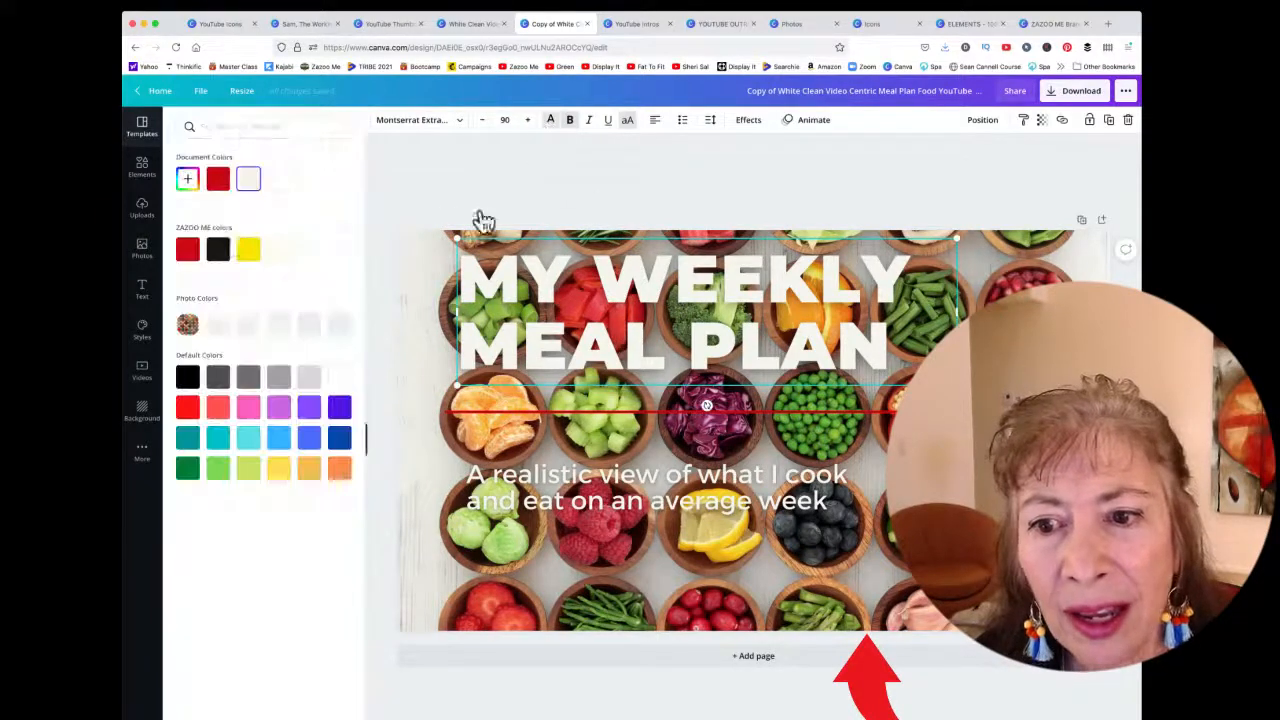
left_click(248, 249)
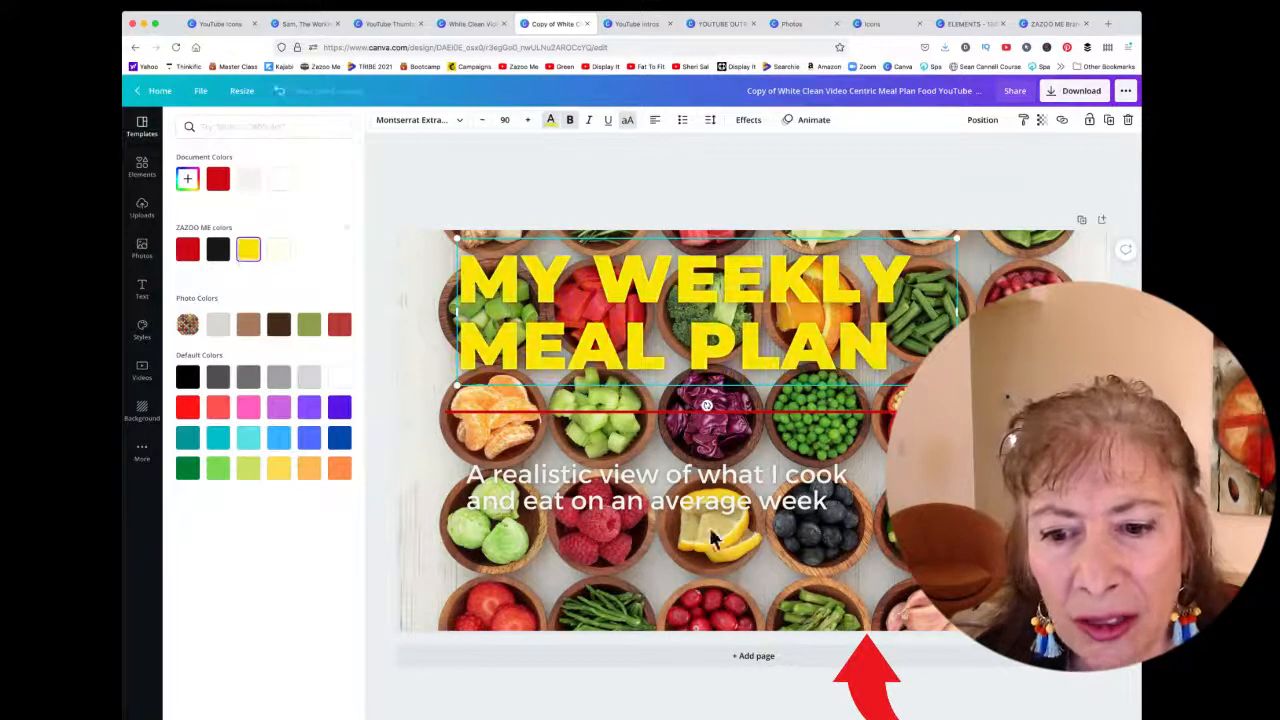
Switch the headline font to Agrandir Grand and widen its text box to the right
left_click(413, 122)
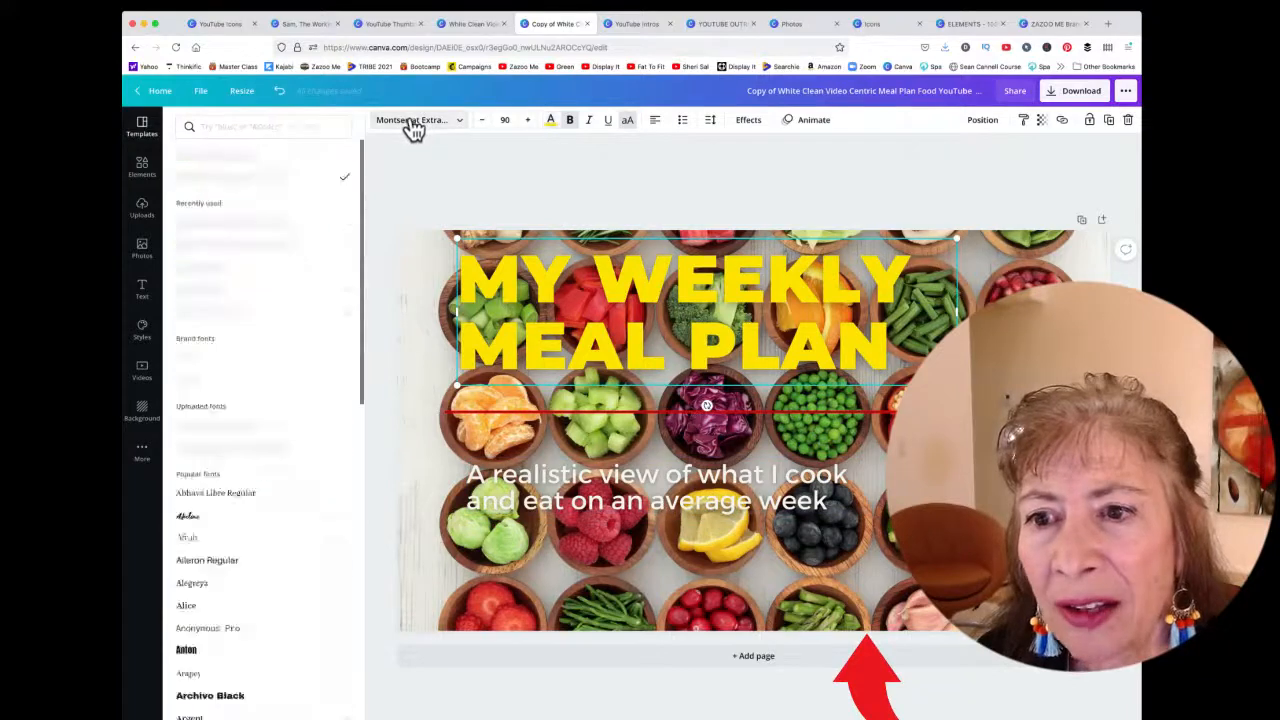
left_click(255, 250)
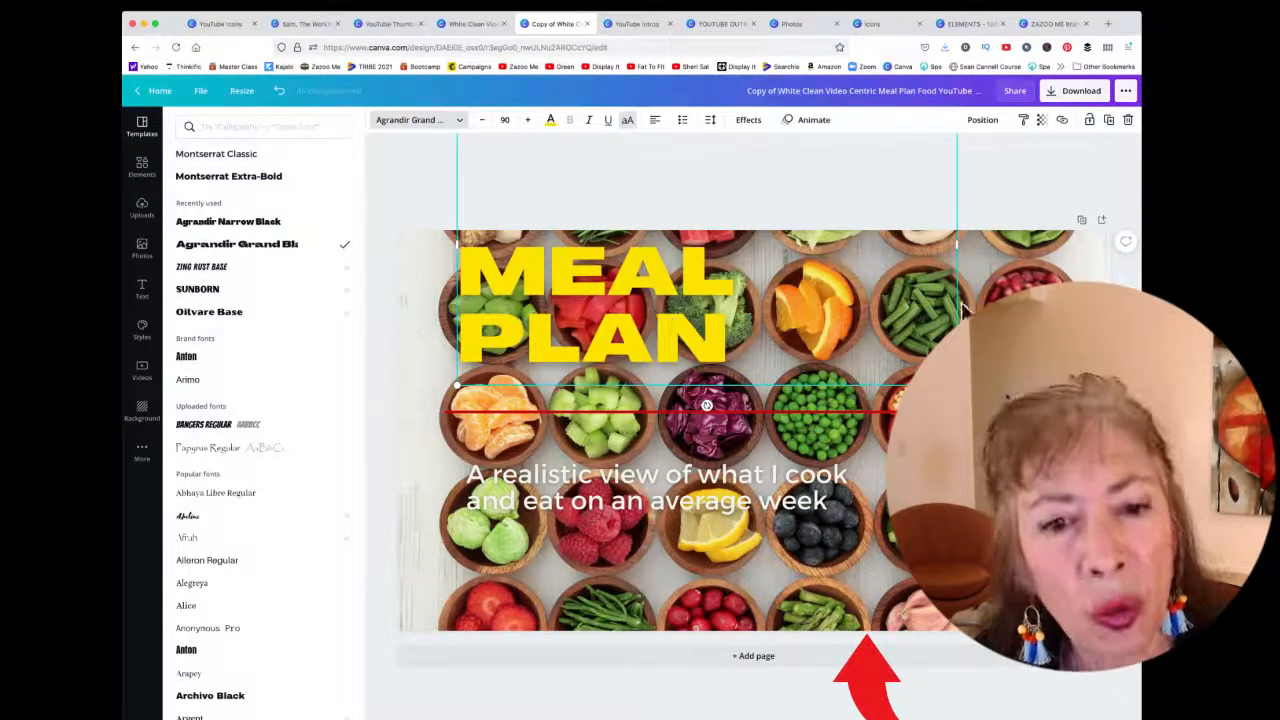
left_click_drag(965, 247, 1051, 250)
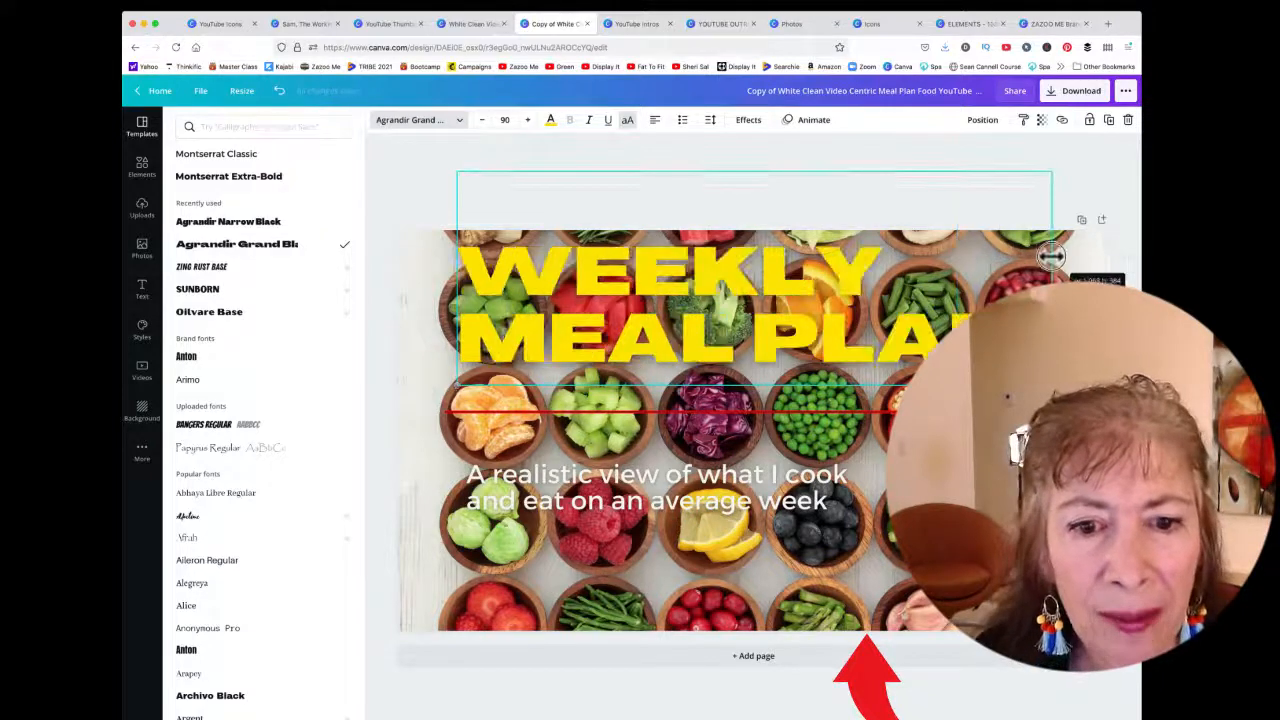
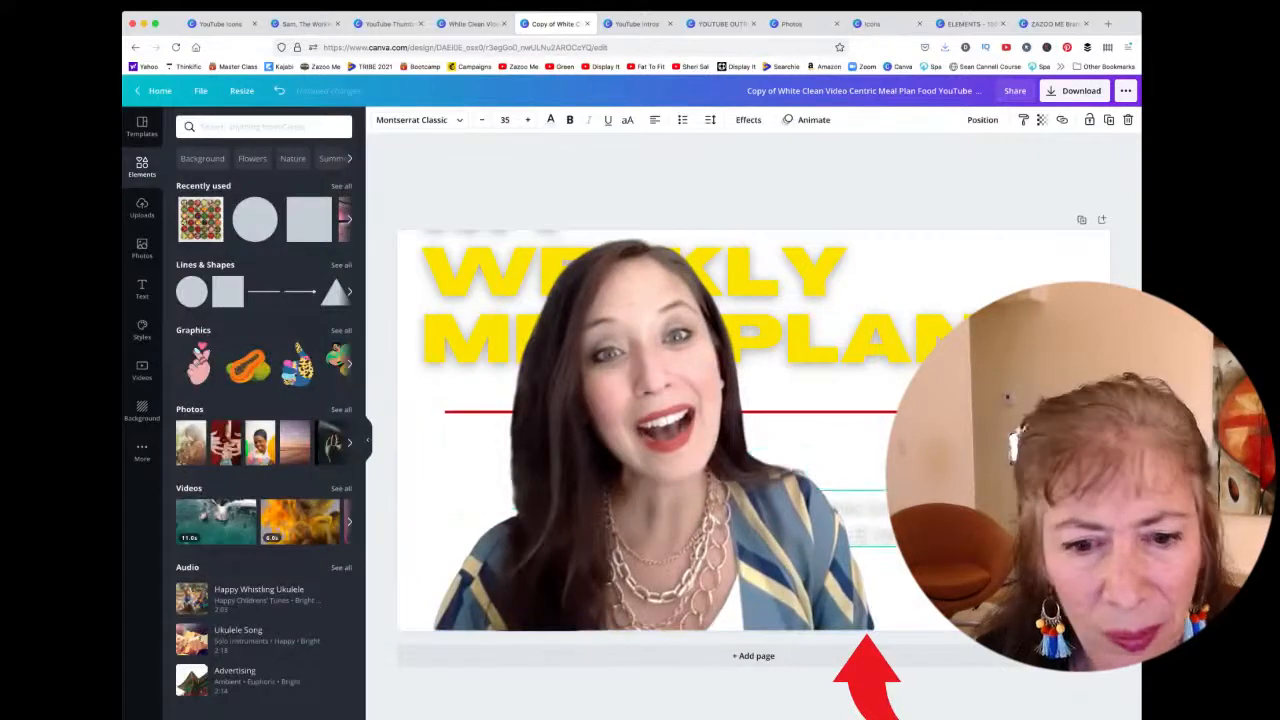
Delete the existing presenter photo from the thumbnail
left_click_drag(589, 571, 634, 554)
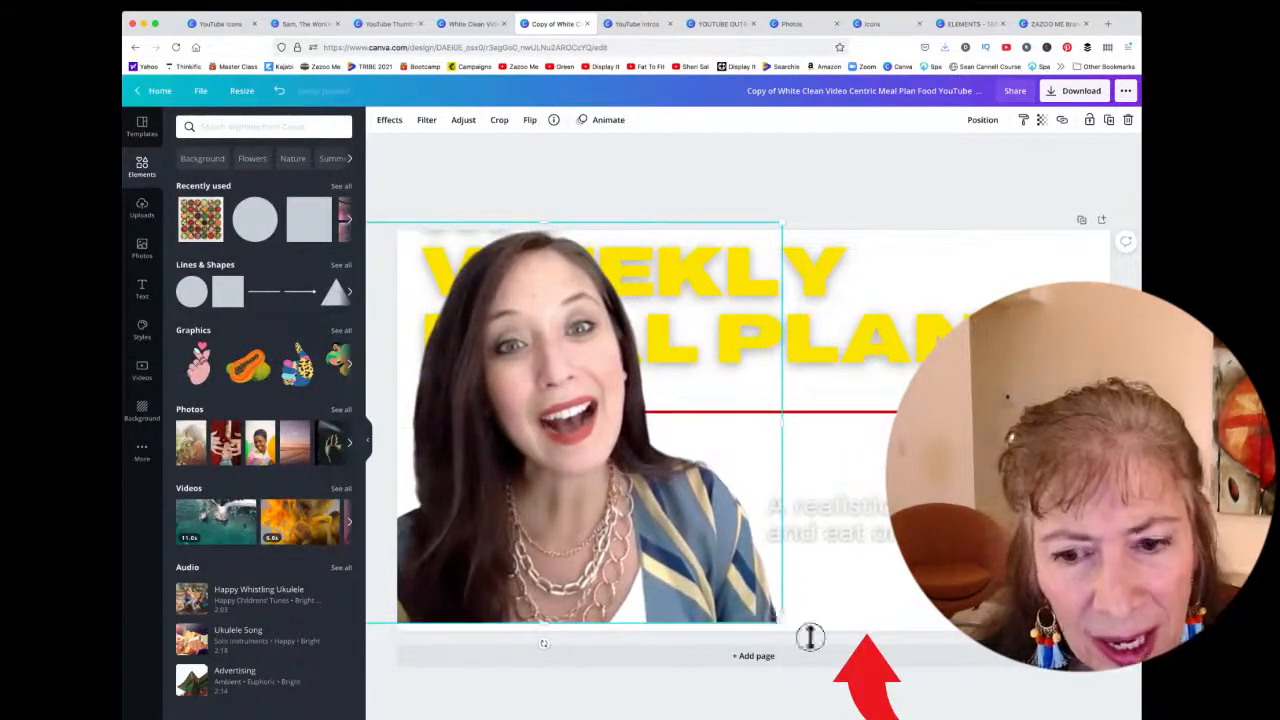
left_click_drag(782, 624, 951, 694)
left_click_drag(674, 543, 634, 537)
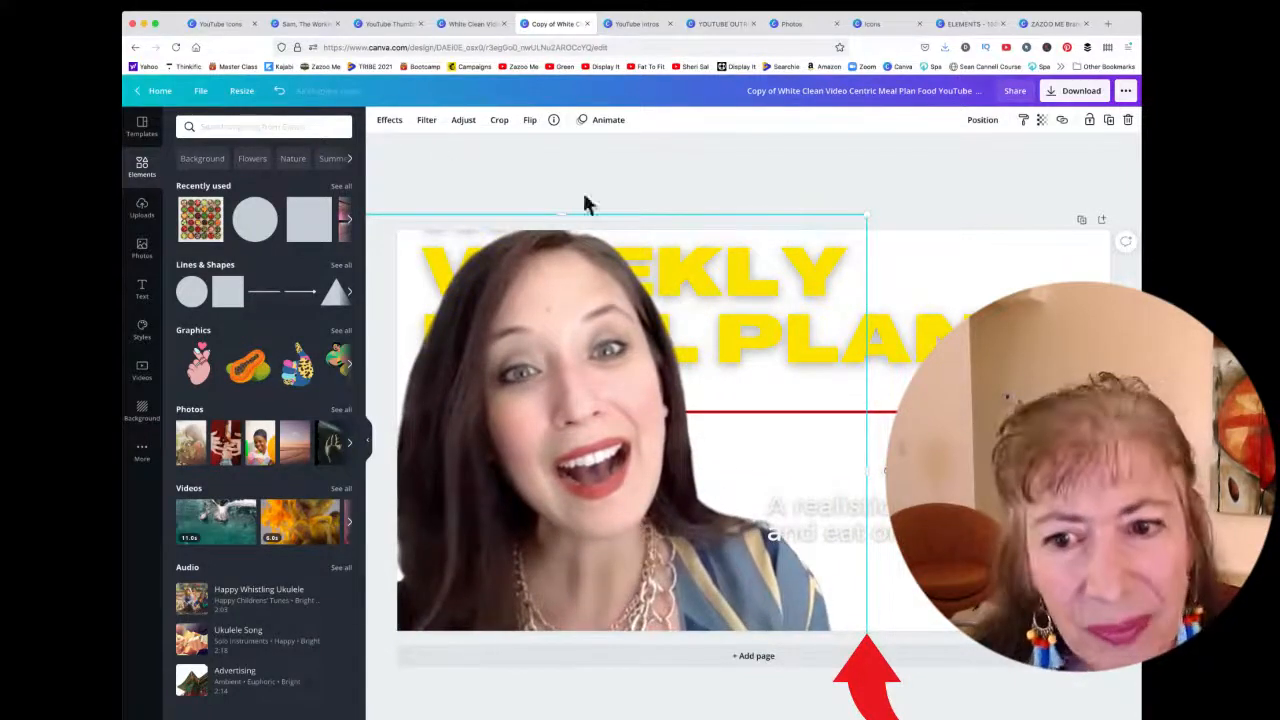
key("Delete")
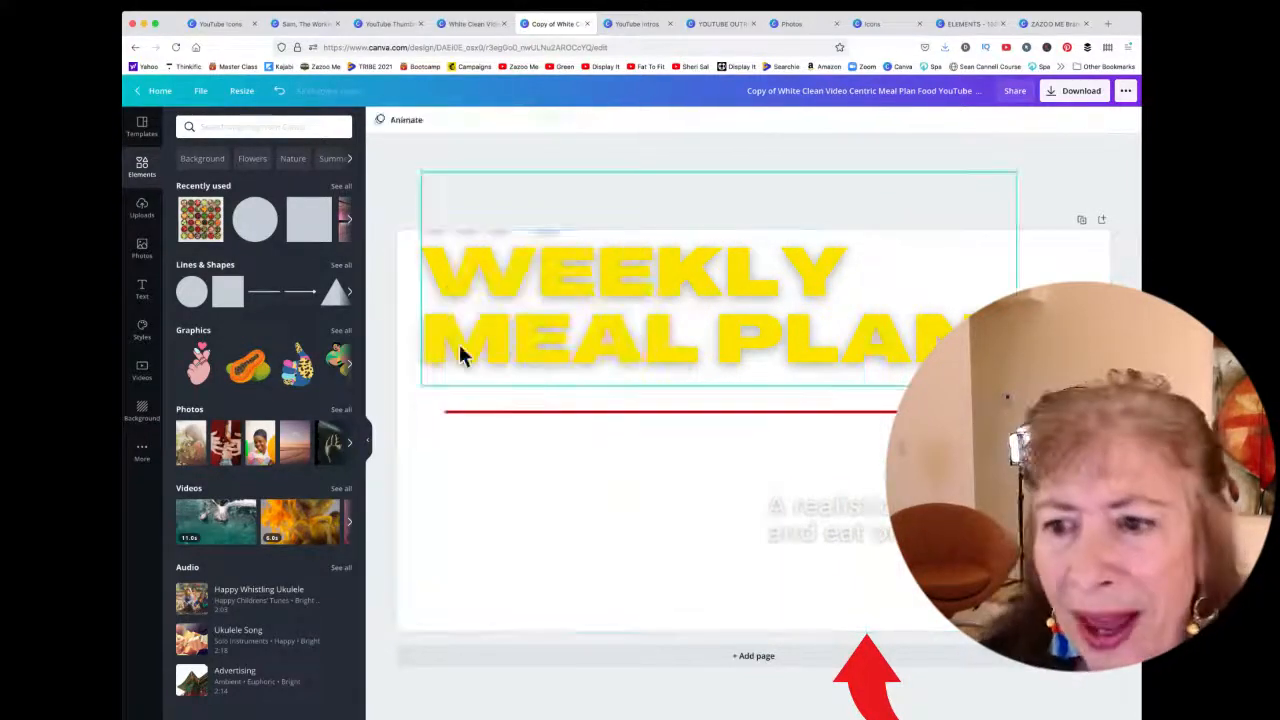
Place the uploaded presenter photo with its background removed, enlarged over the thumbnail's left side
left_click(141, 206)
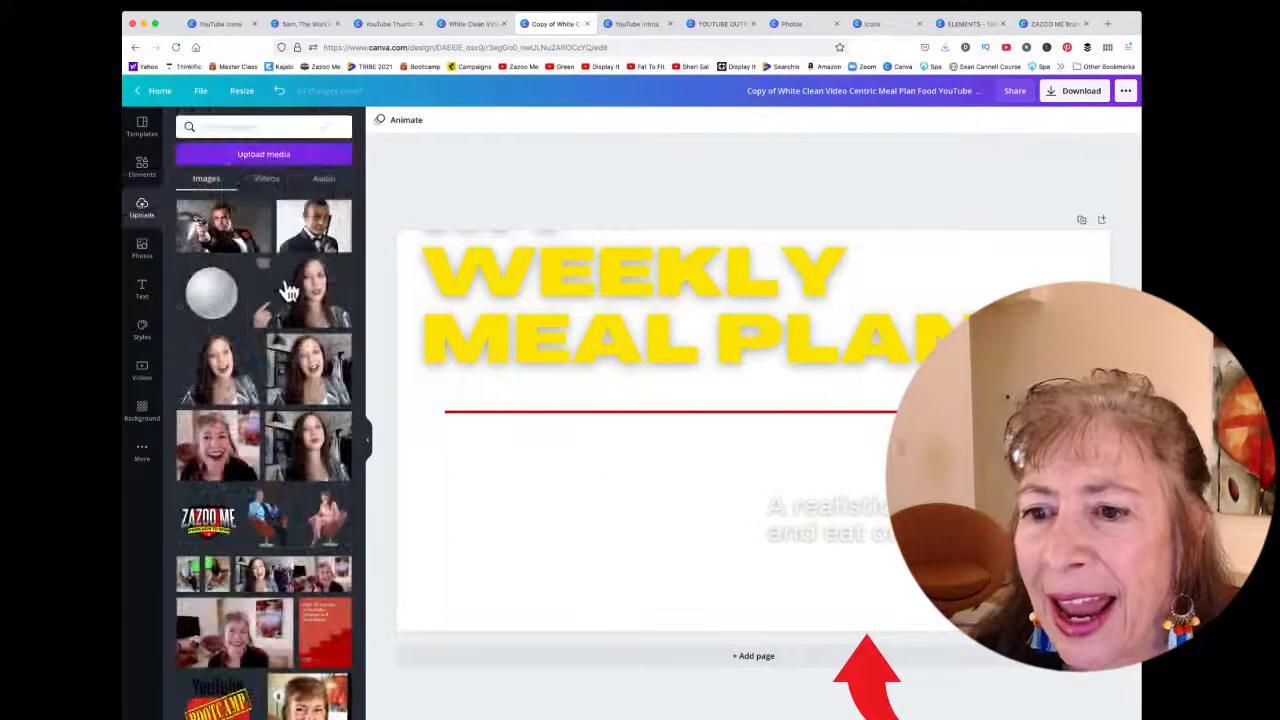
left_click(314, 377)
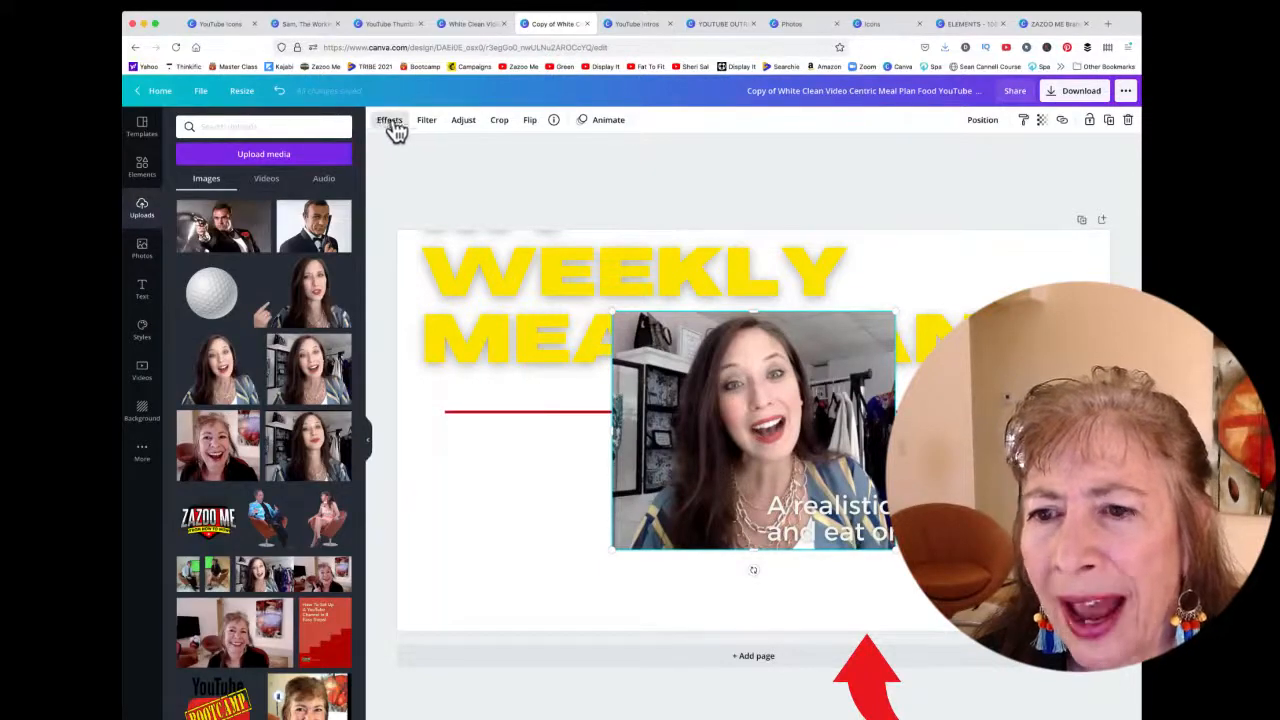
left_click(391, 121)
left_click(300, 208)
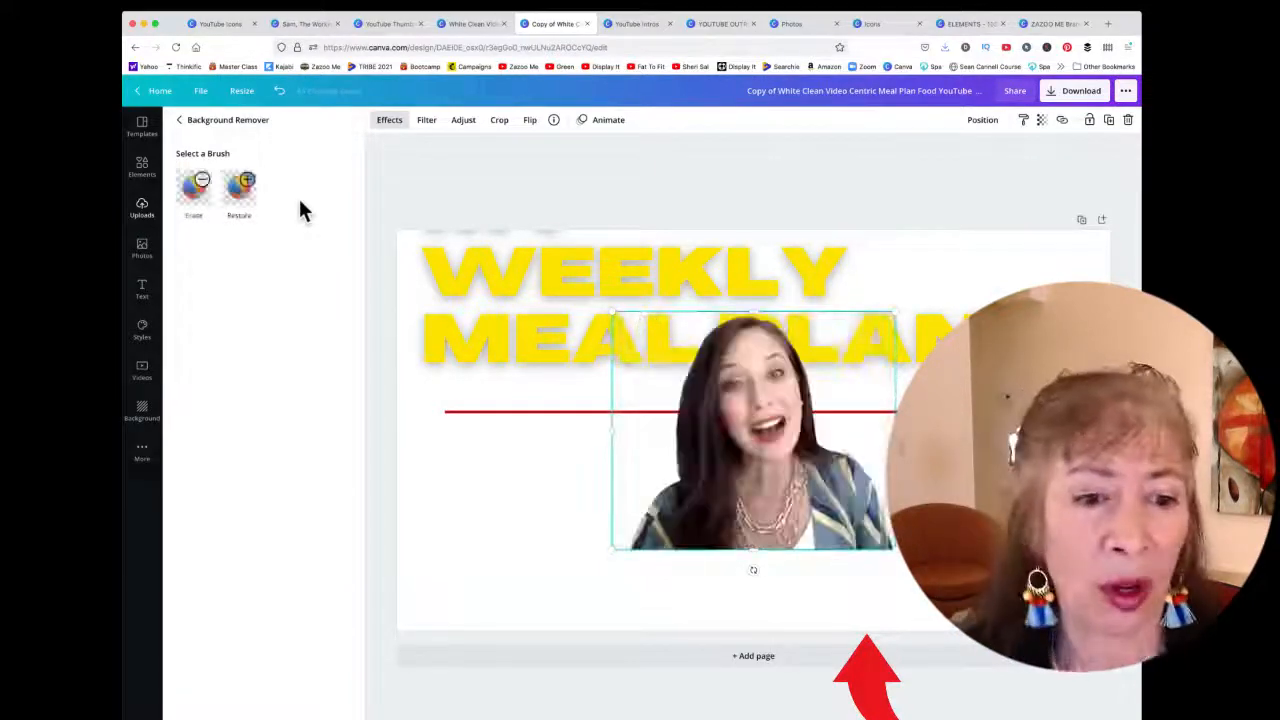
left_click_drag(755, 458, 549, 377)
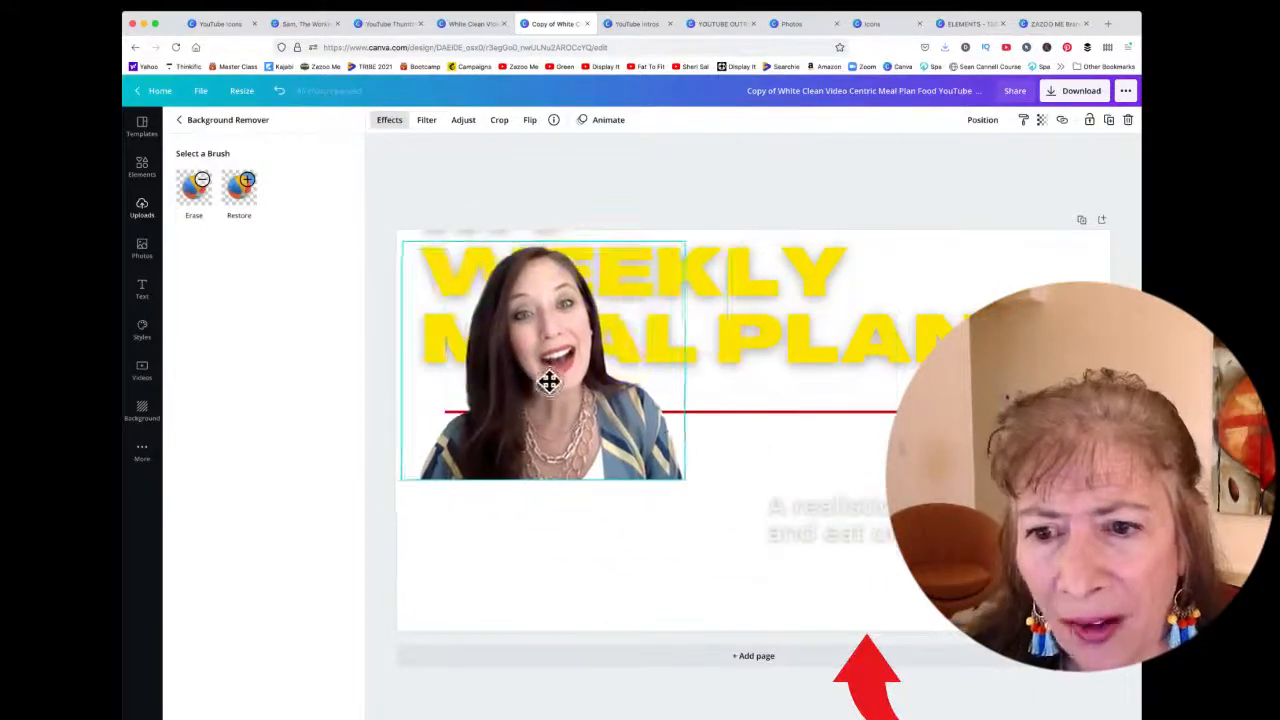
left_click_drag(682, 484, 858, 623)
Touch up the cutout's edges with the Restore and Erase brushes and apply the result
left_click(247, 197)
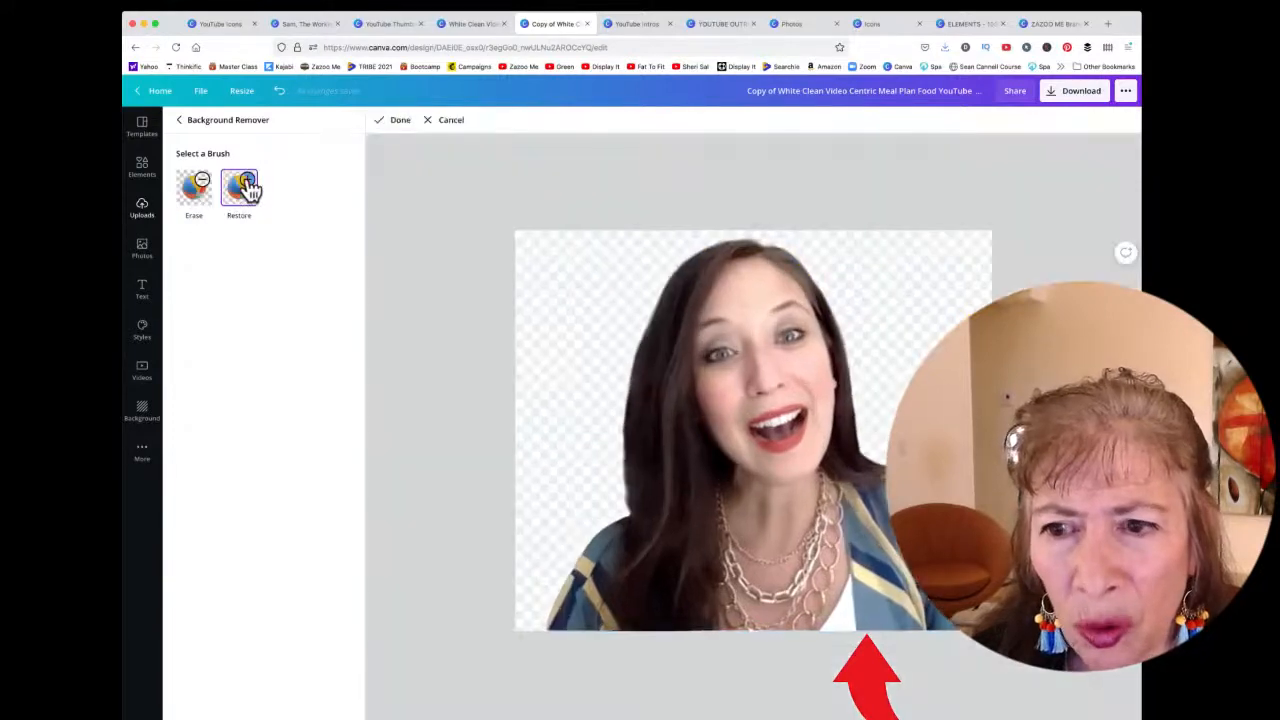
mouse_move(584, 382)
left_mouse_down()
mouse_move(648, 321)
mouse_move(591, 390)
mouse_move(617, 307)
mouse_move(621, 368)
mouse_move(604, 318)
mouse_move(614, 381)
mouse_move(531, 301)
mouse_move(519, 399)
mouse_move(533, 312)
mouse_move(561, 325)
mouse_move(528, 400)
mouse_move(529, 320)
mouse_move(648, 230)
mouse_move(555, 328)
mouse_move(584, 216)
mouse_move(518, 272)
mouse_move(570, 236)
mouse_move(543, 243)
mouse_move(603, 236)
mouse_move(592, 252)
mouse_move(620, 246)
mouse_move(613, 302)
mouse_move(510, 480)
mouse_move(564, 328)
mouse_move(549, 445)
left_mouse_up()
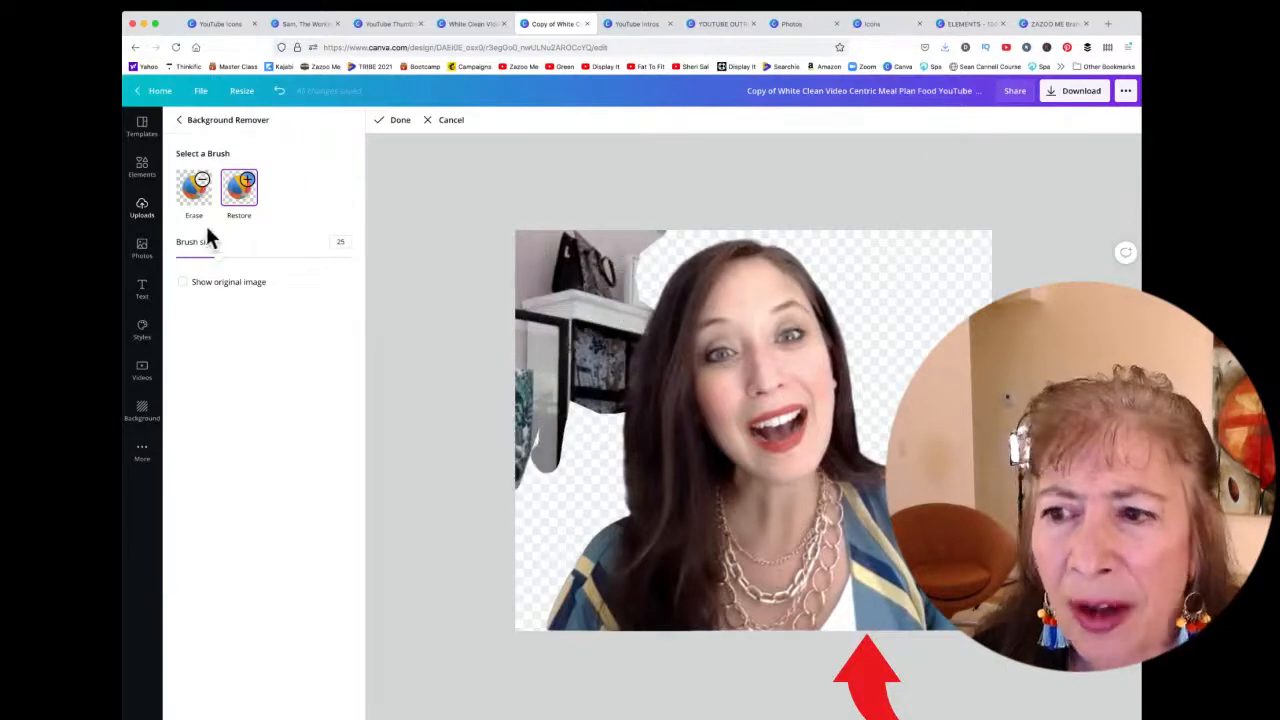
left_click(200, 188)
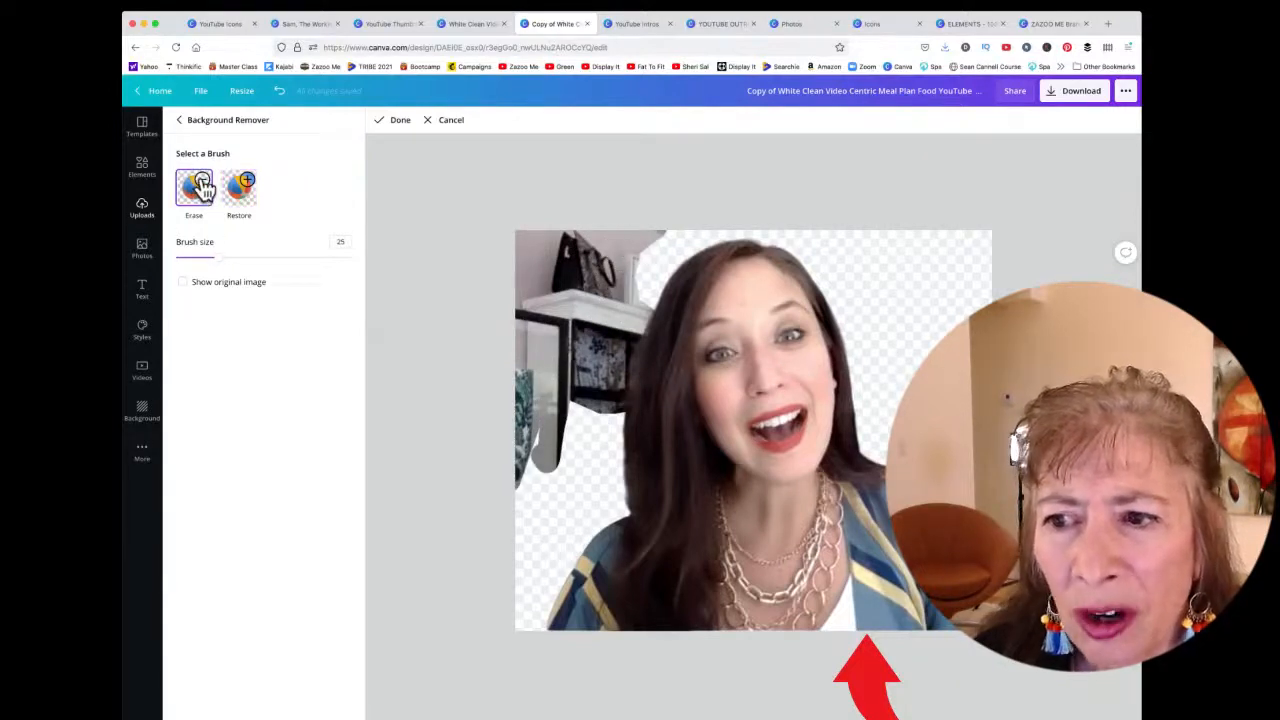
mouse_move(538, 242)
left_mouse_down()
mouse_move(612, 378)
mouse_move(605, 256)
mouse_move(600, 337)
mouse_move(640, 226)
mouse_move(634, 286)
mouse_move(682, 217)
mouse_move(563, 293)
mouse_move(629, 202)
mouse_move(478, 301)
mouse_move(518, 229)
mouse_move(503, 333)
left_mouse_up()
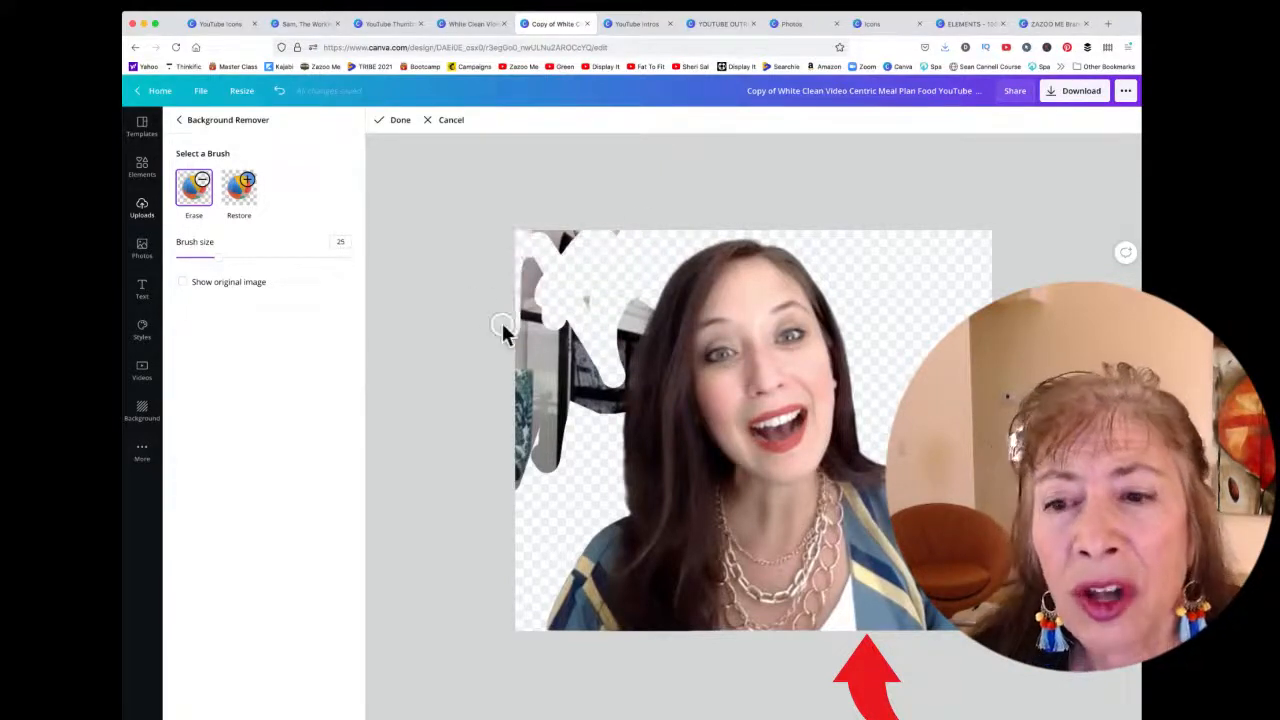
left_click(399, 128)
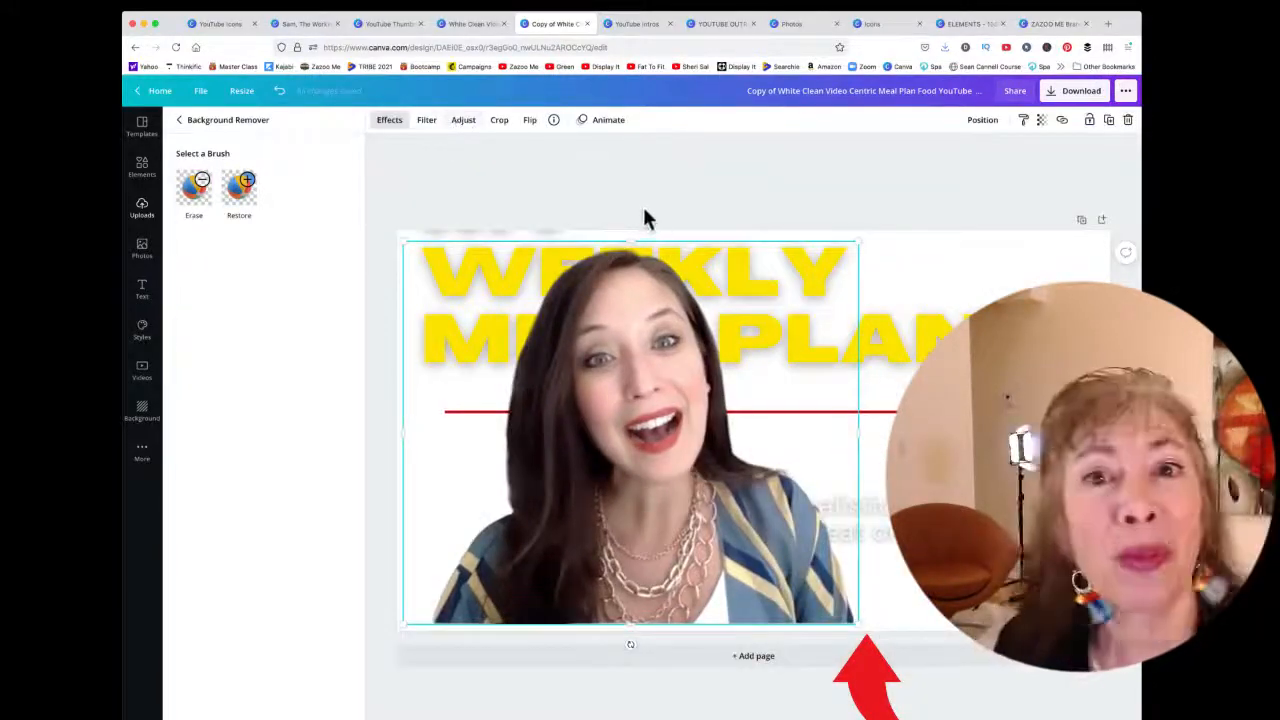
Align the presenter cutout to the page's bottom-left corner and bring it to the front
left_click_drag(643, 410, 608, 410)
left_click(985, 124)
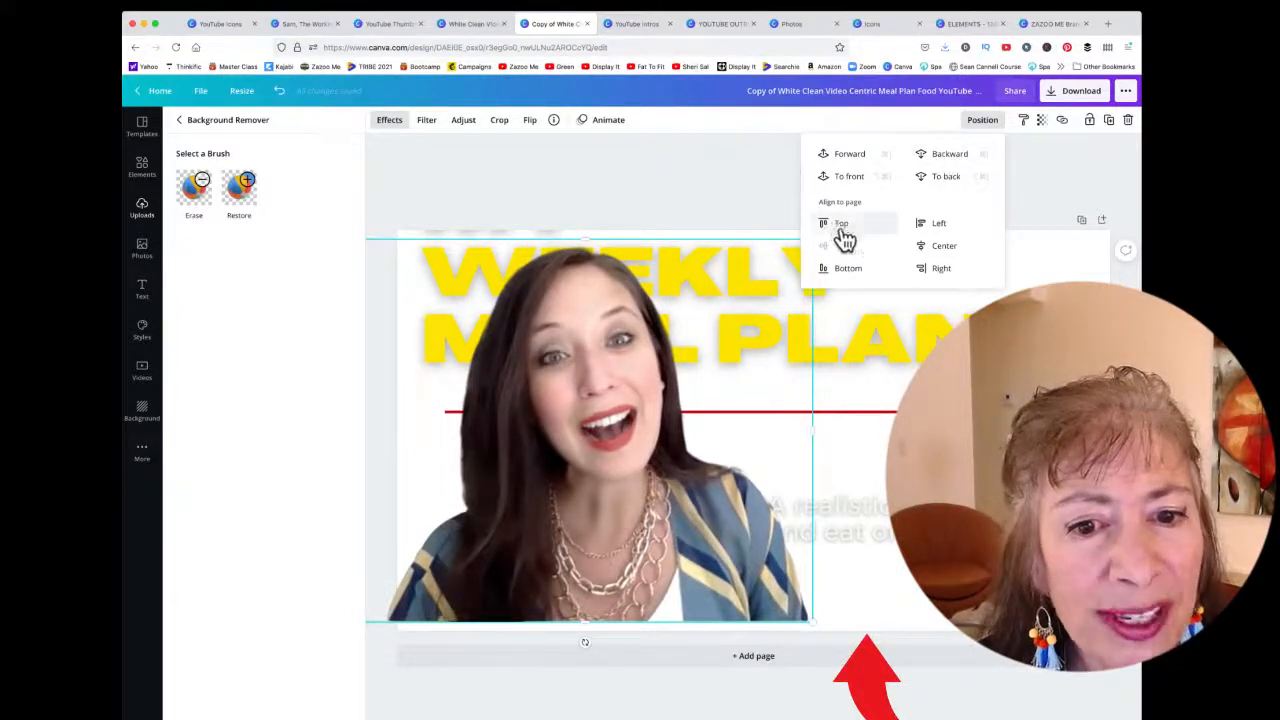
left_click(943, 246)
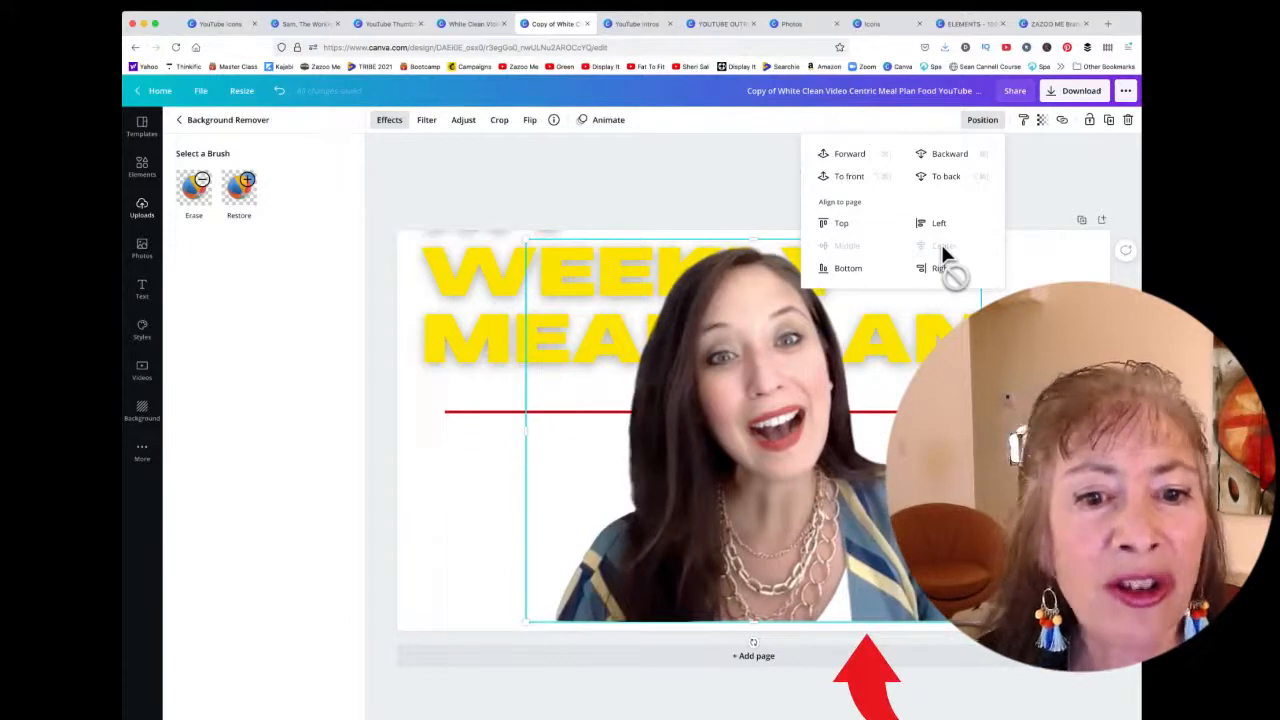
left_click(850, 270)
left_click(938, 269)
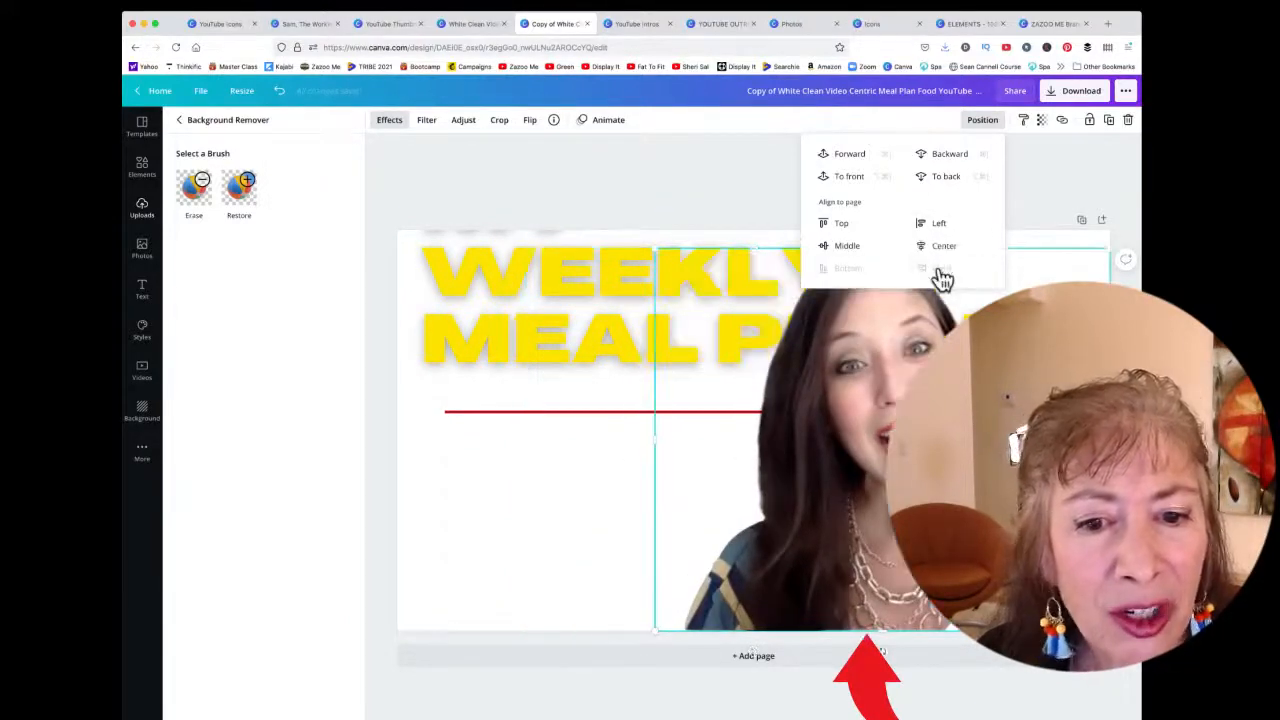
left_click(940, 224)
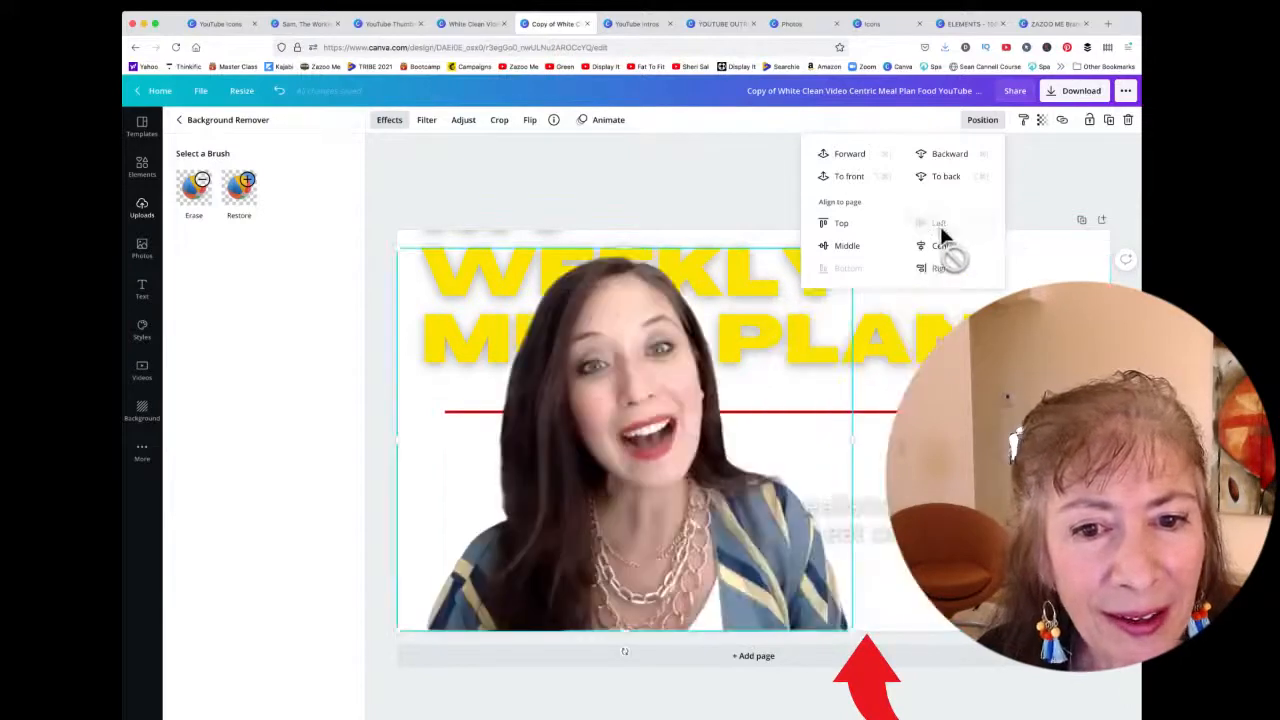
left_click(848, 176)
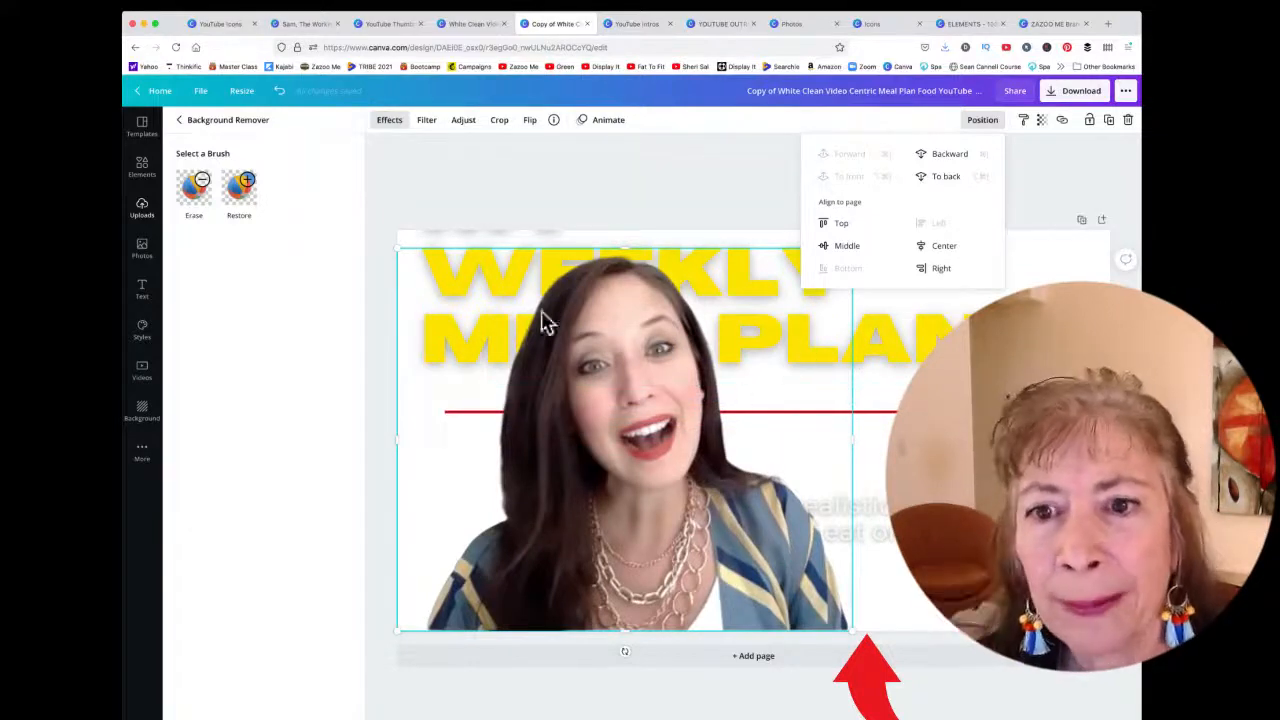
Apply a Glow shadow to the presenter cutout with size 24 and transparency 100
left_click(181, 121)
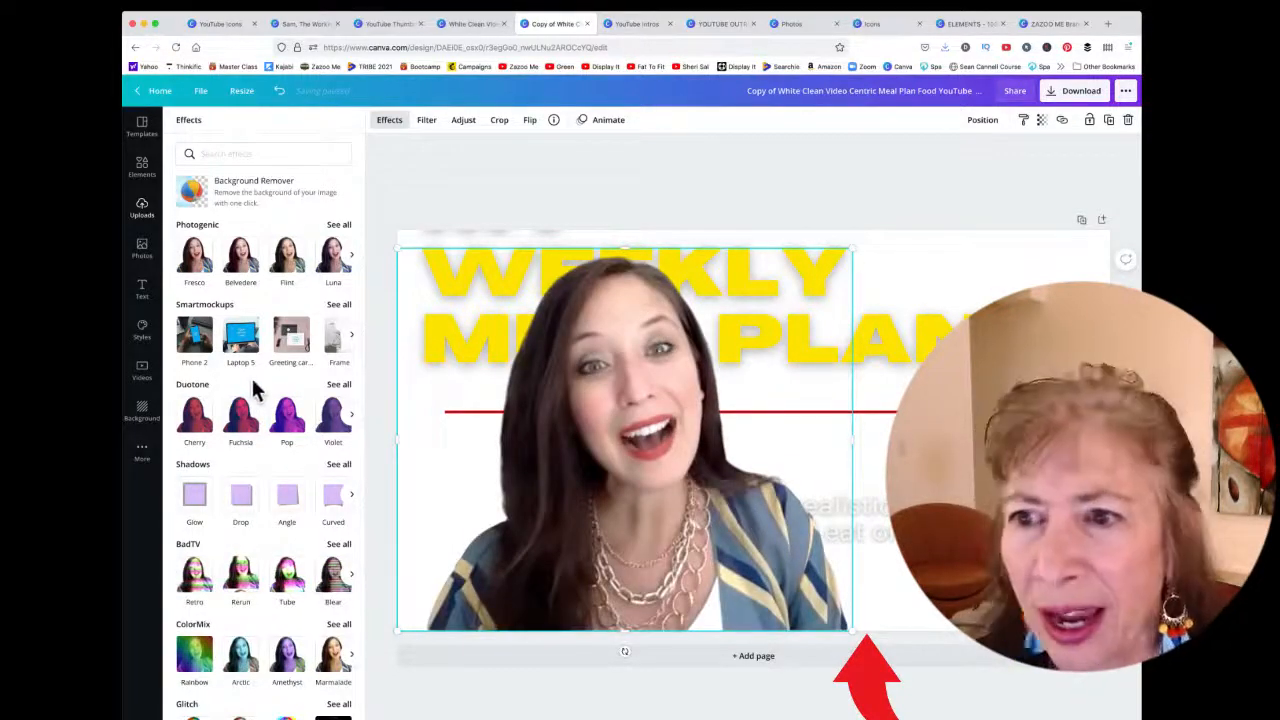
scroll(251, 378, "down", 3)
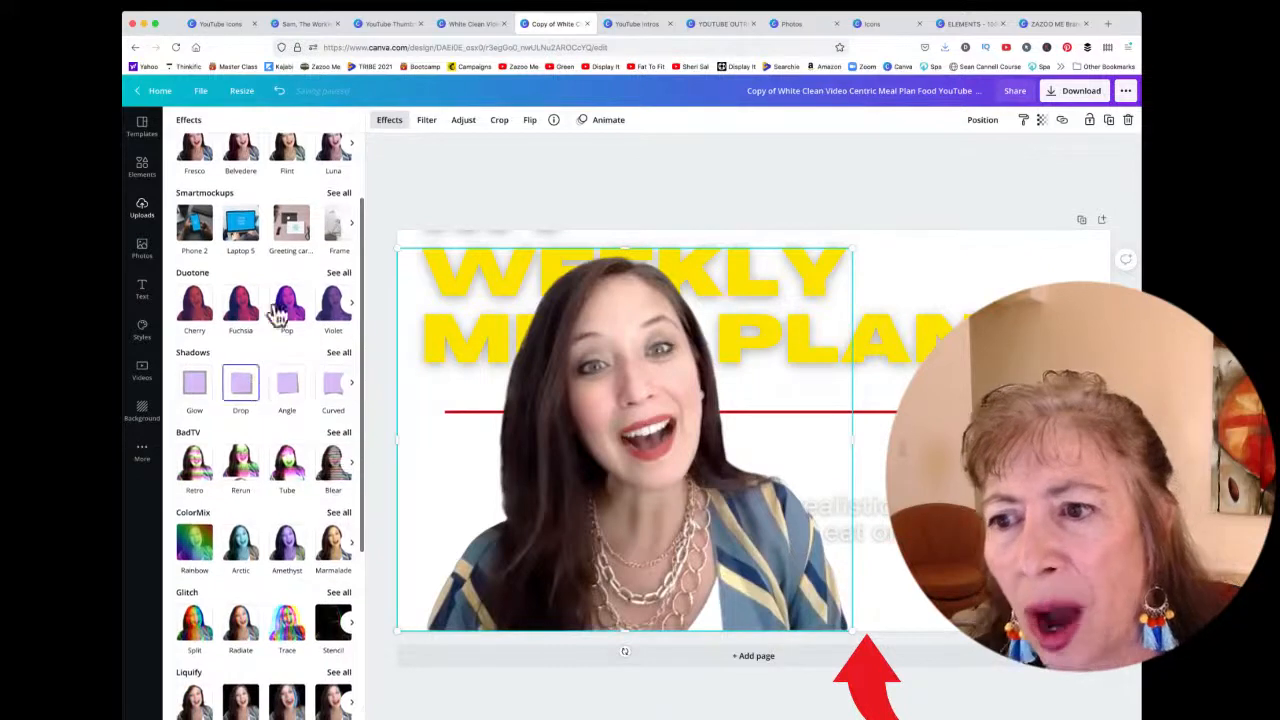
scroll(300, 290, "down", 1)
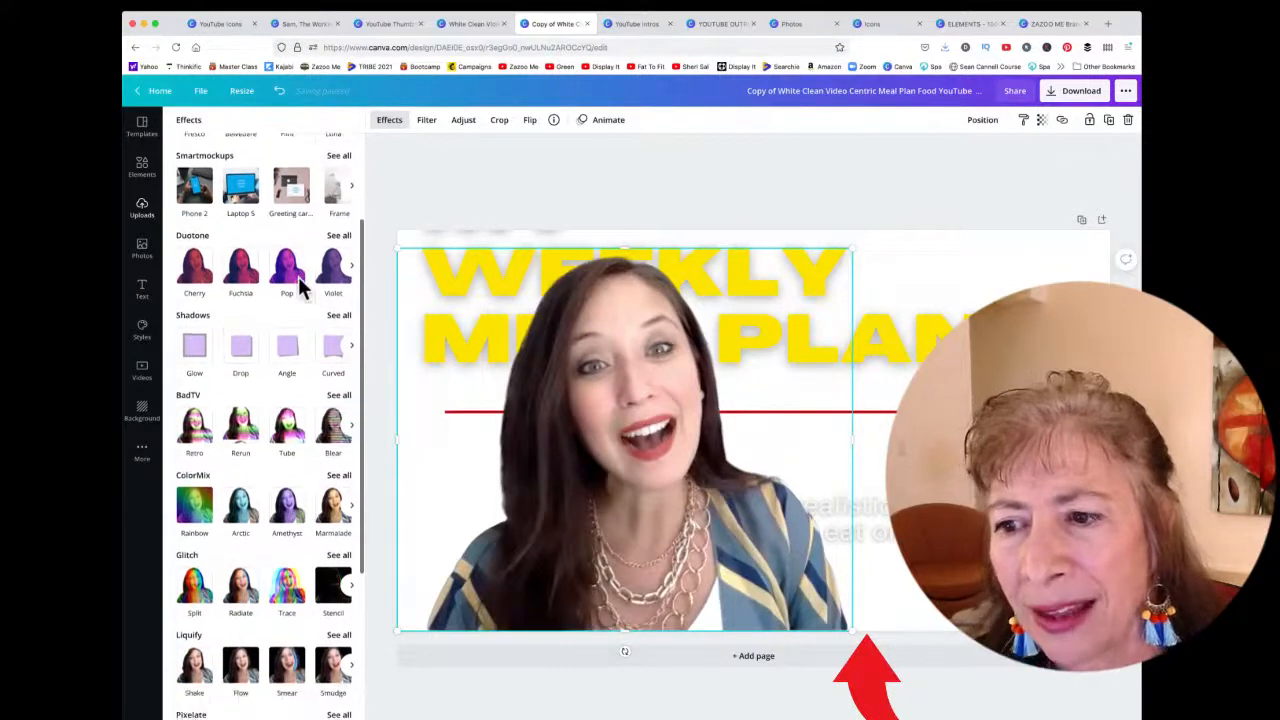
left_click(339, 316)
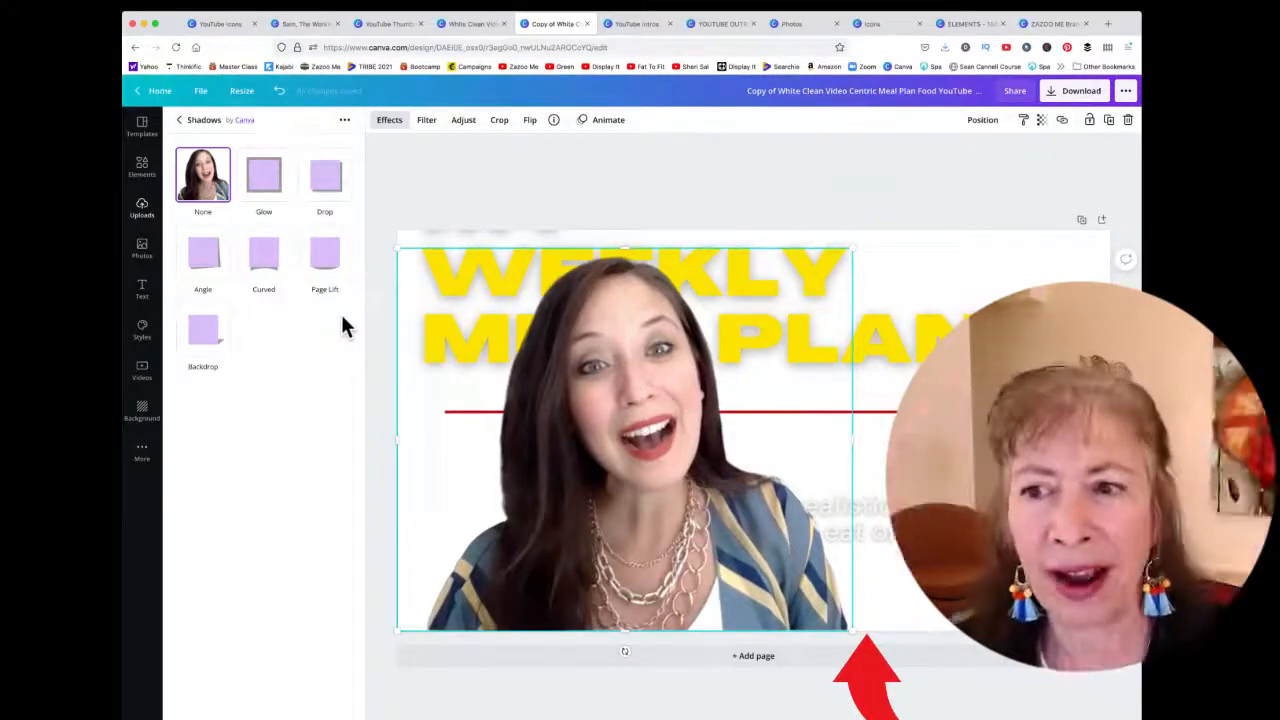
left_click(177, 121)
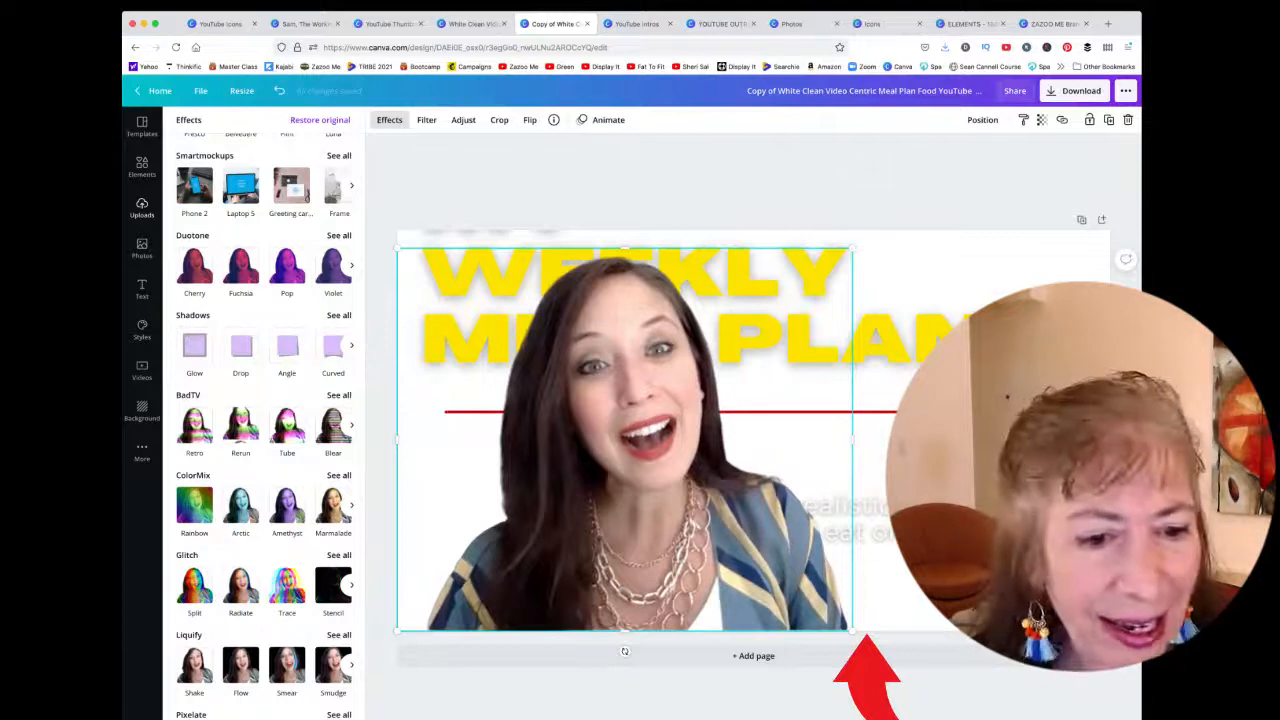
left_click(338, 317)
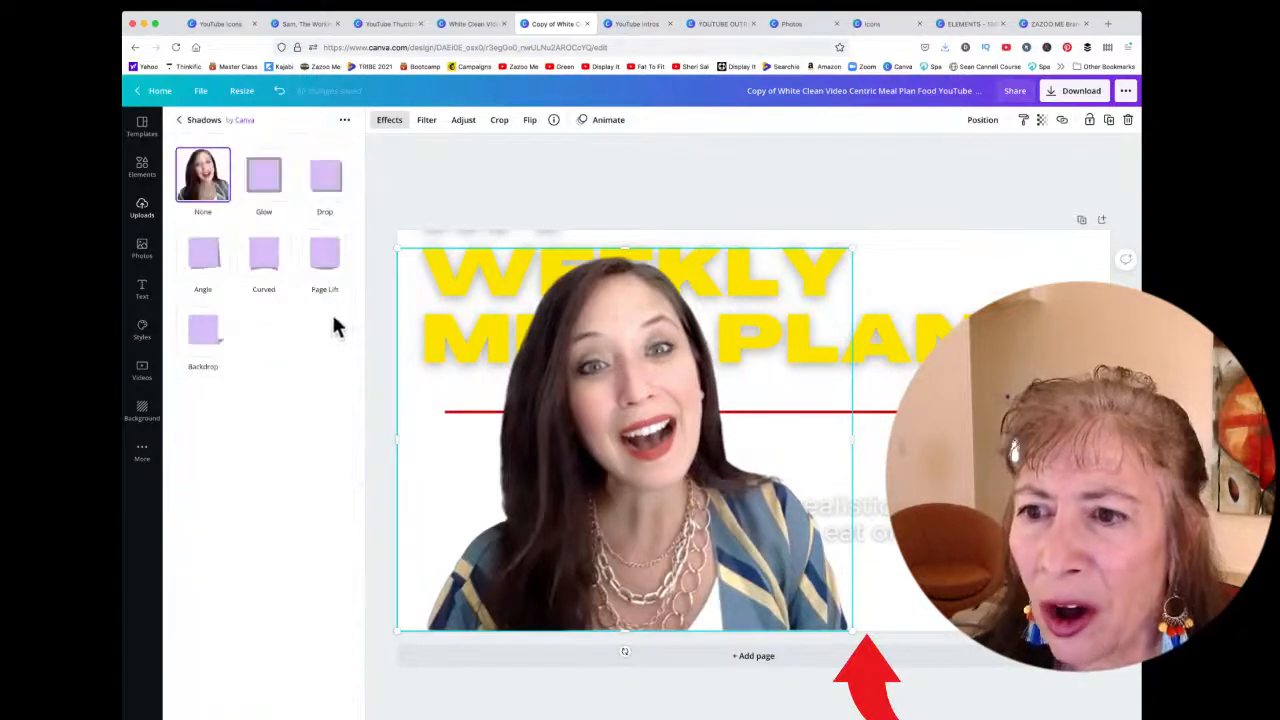
left_click(264, 178)
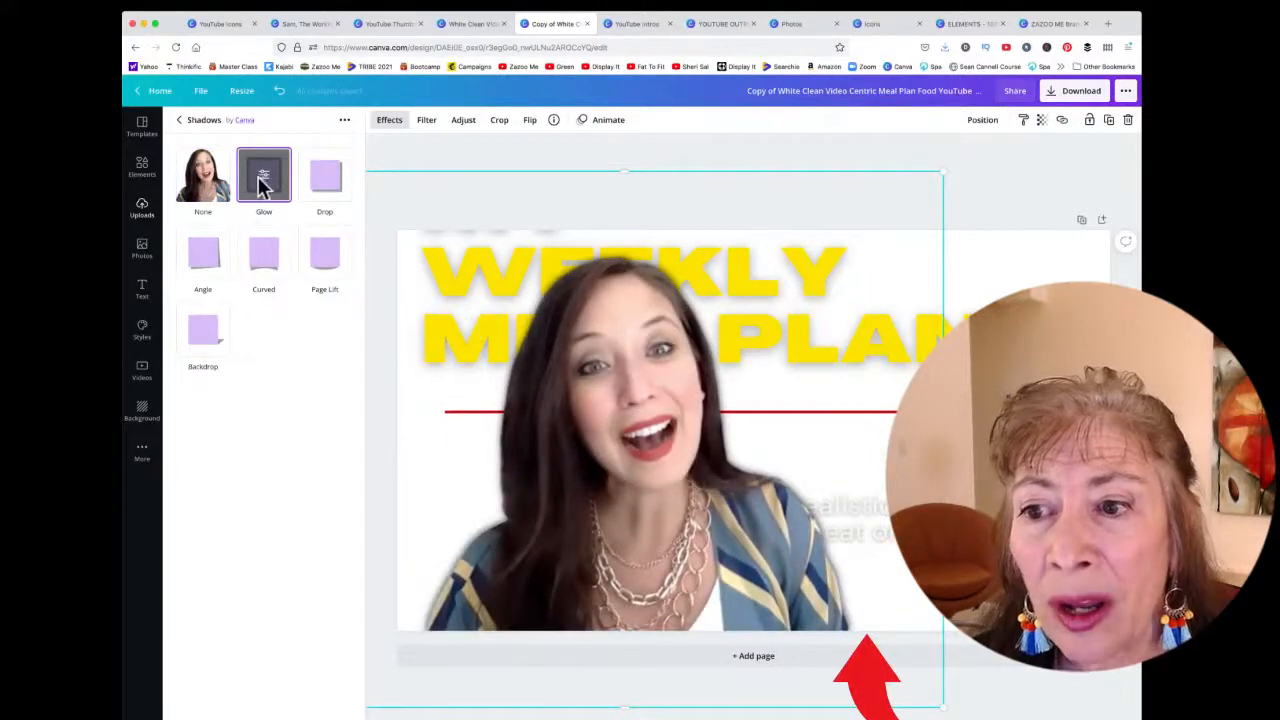
left_click(264, 185)
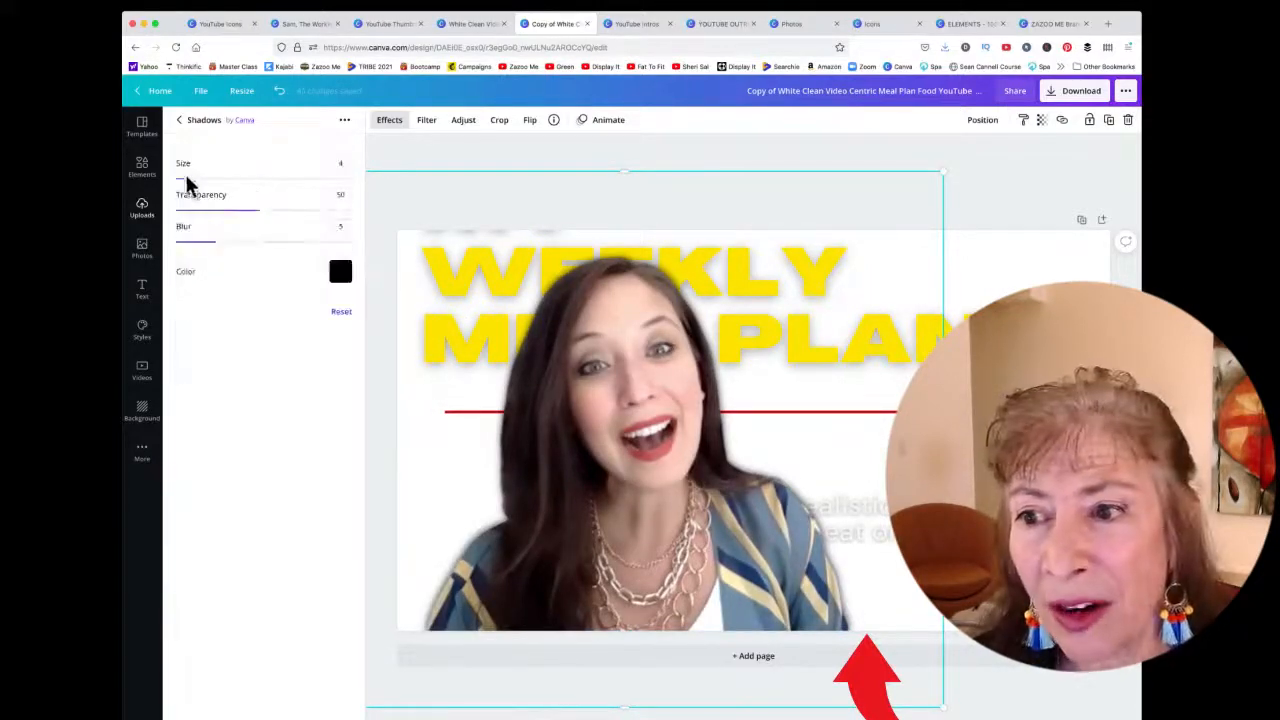
left_click_drag(189, 180, 421, 226)
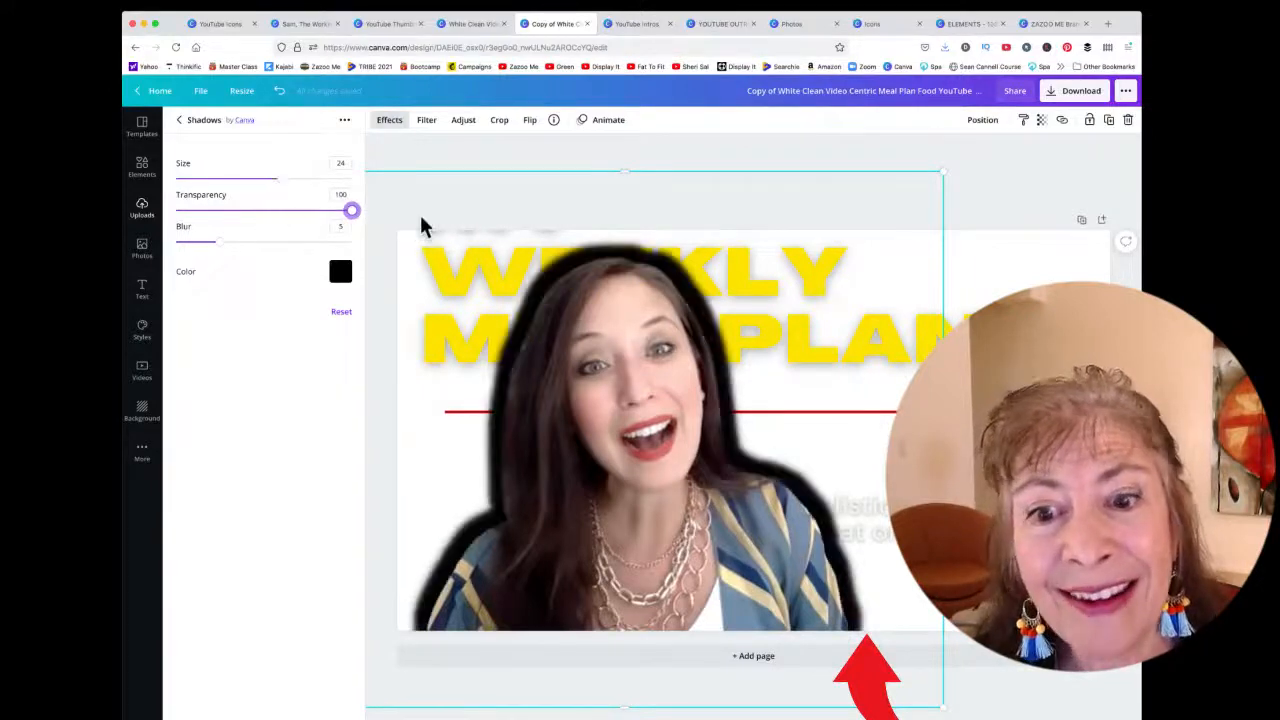
Try out several glow colours on the presenter cutout, ending with a custom purple #C14DFF
left_click(341, 272)
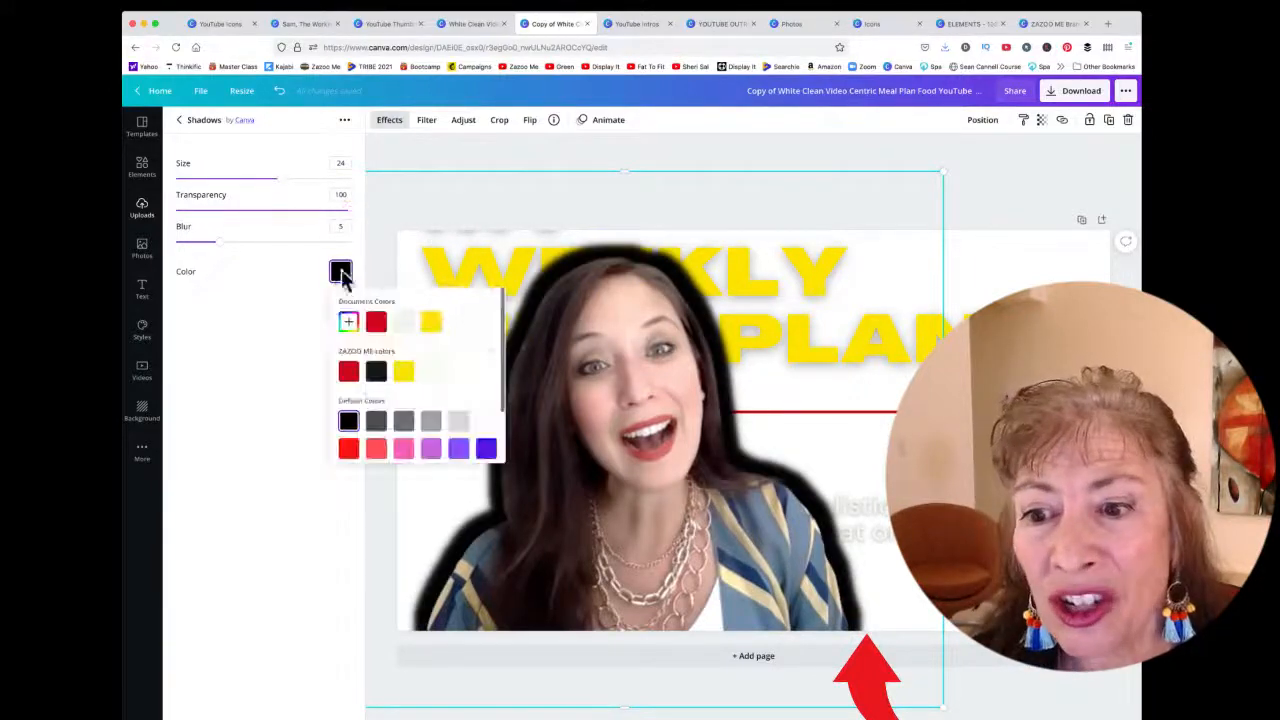
left_click(431, 324)
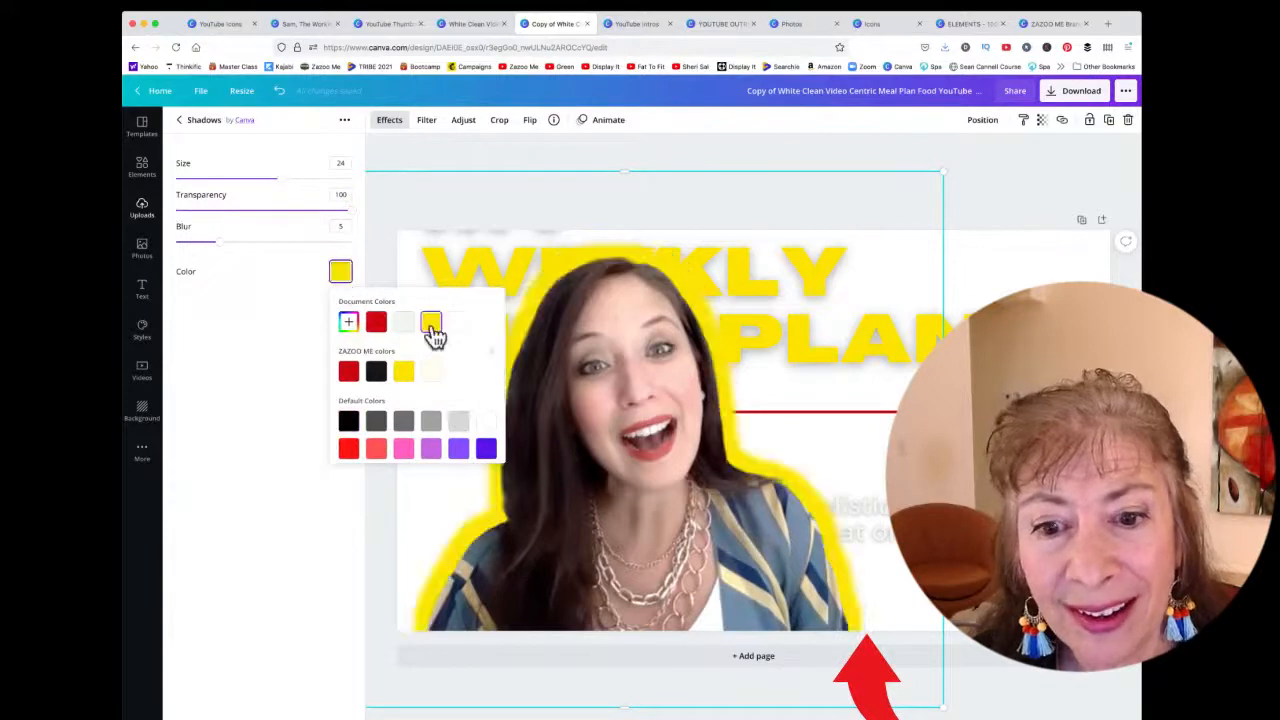
left_click(486, 423)
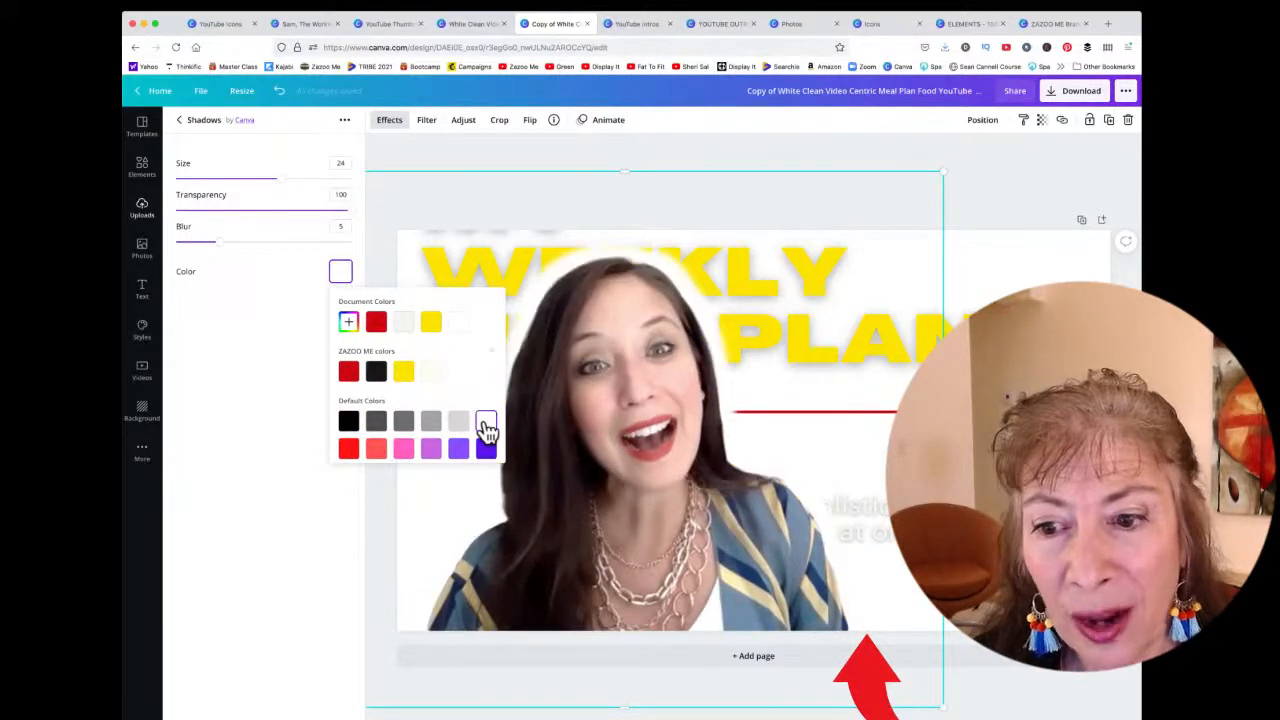
left_click(376, 372)
left_click(348, 449)
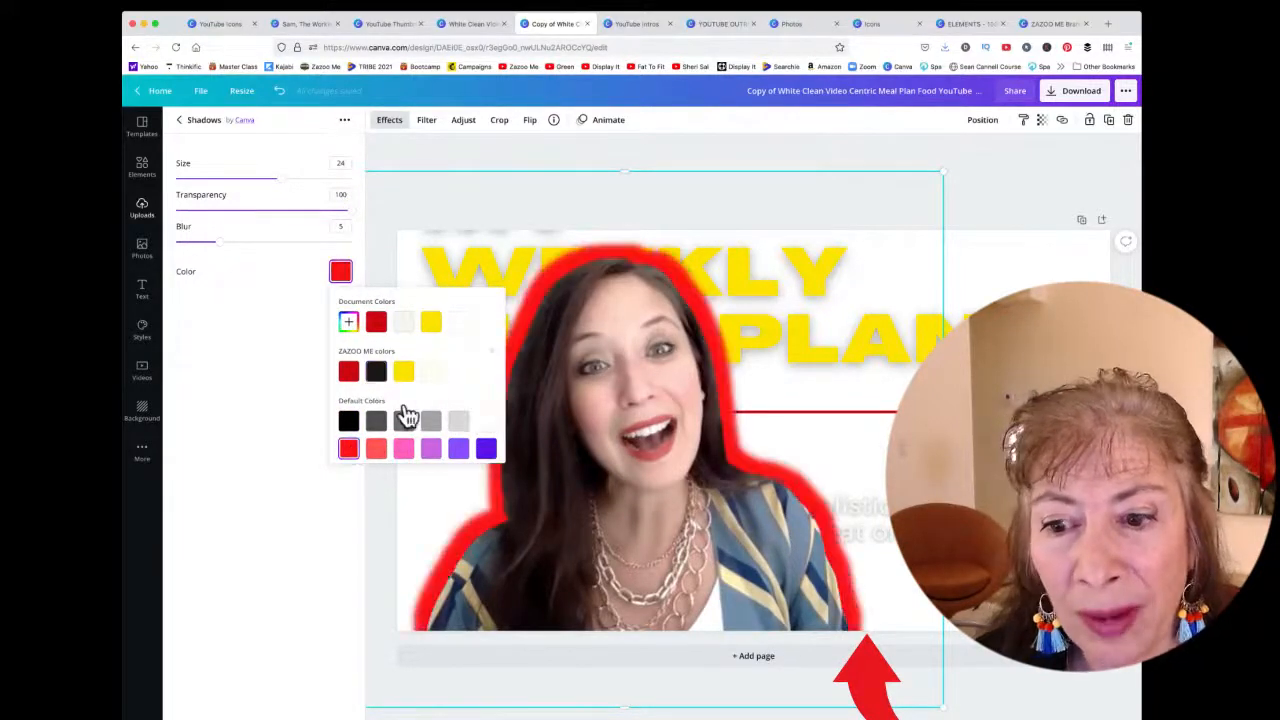
scroll(440, 395, "down", 2)
left_click(486, 440)
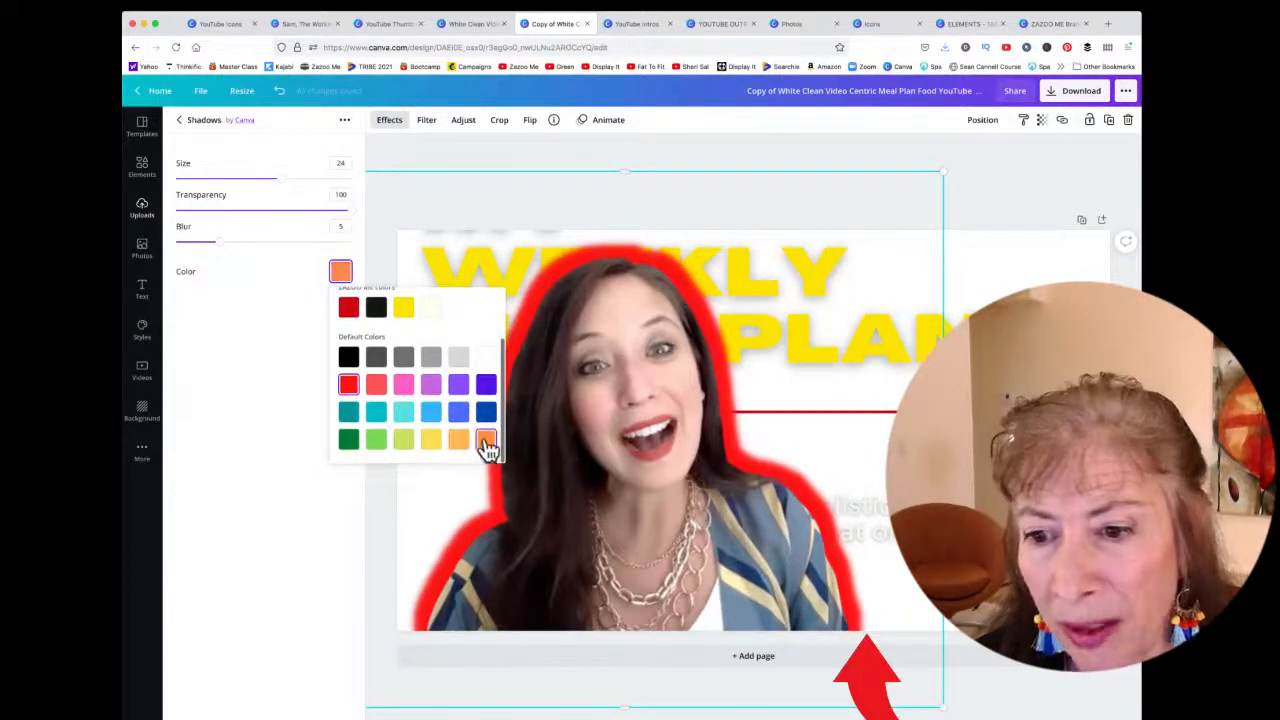
scroll(470, 420, "up", 3)
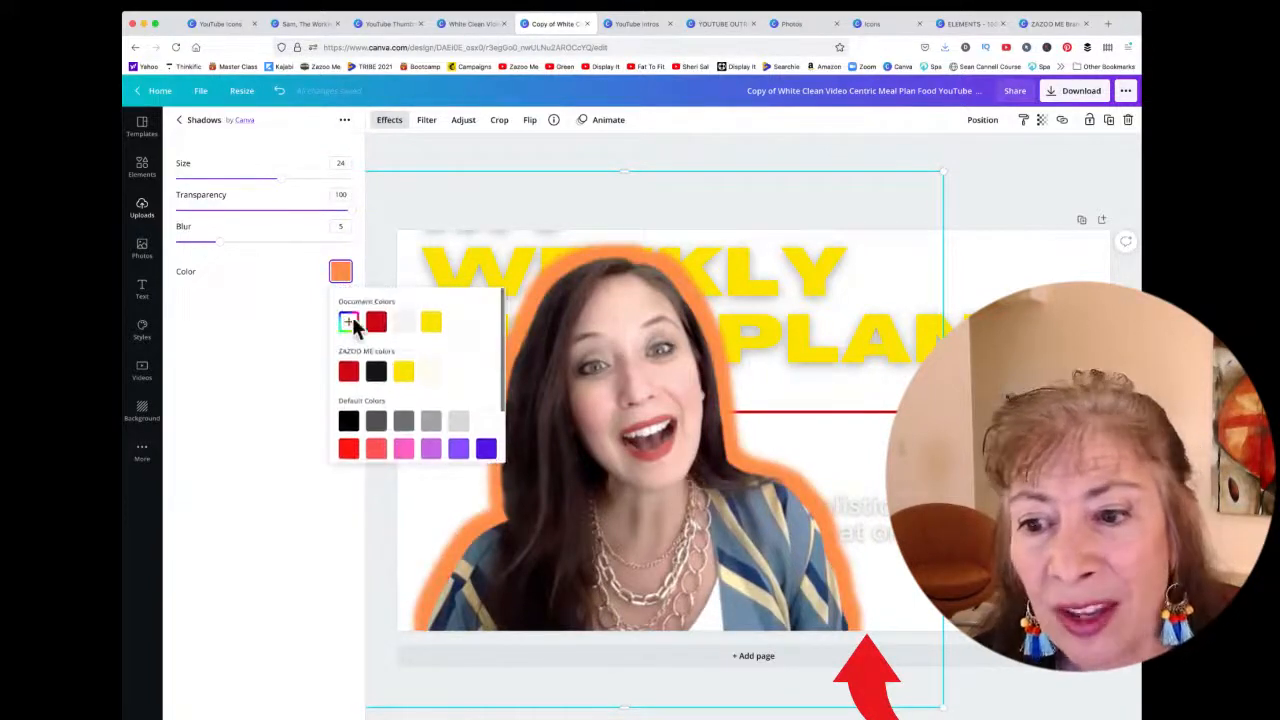
left_click(348, 322)
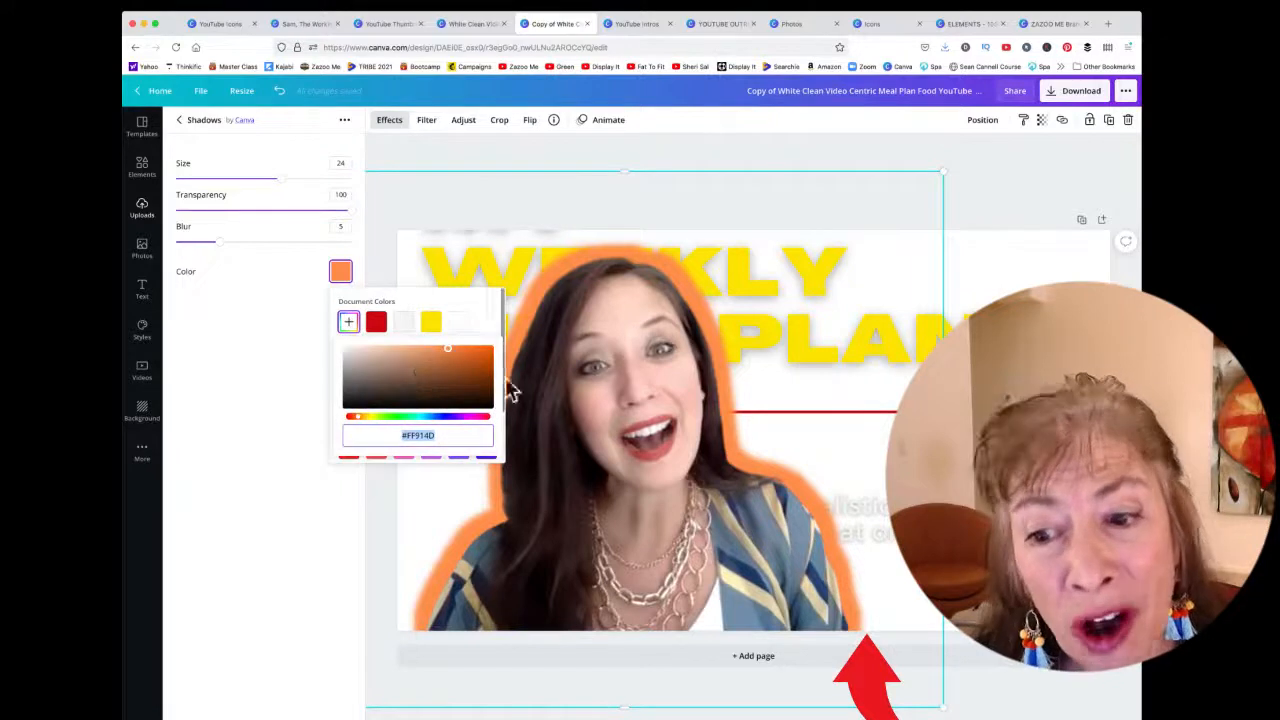
left_click(410, 418)
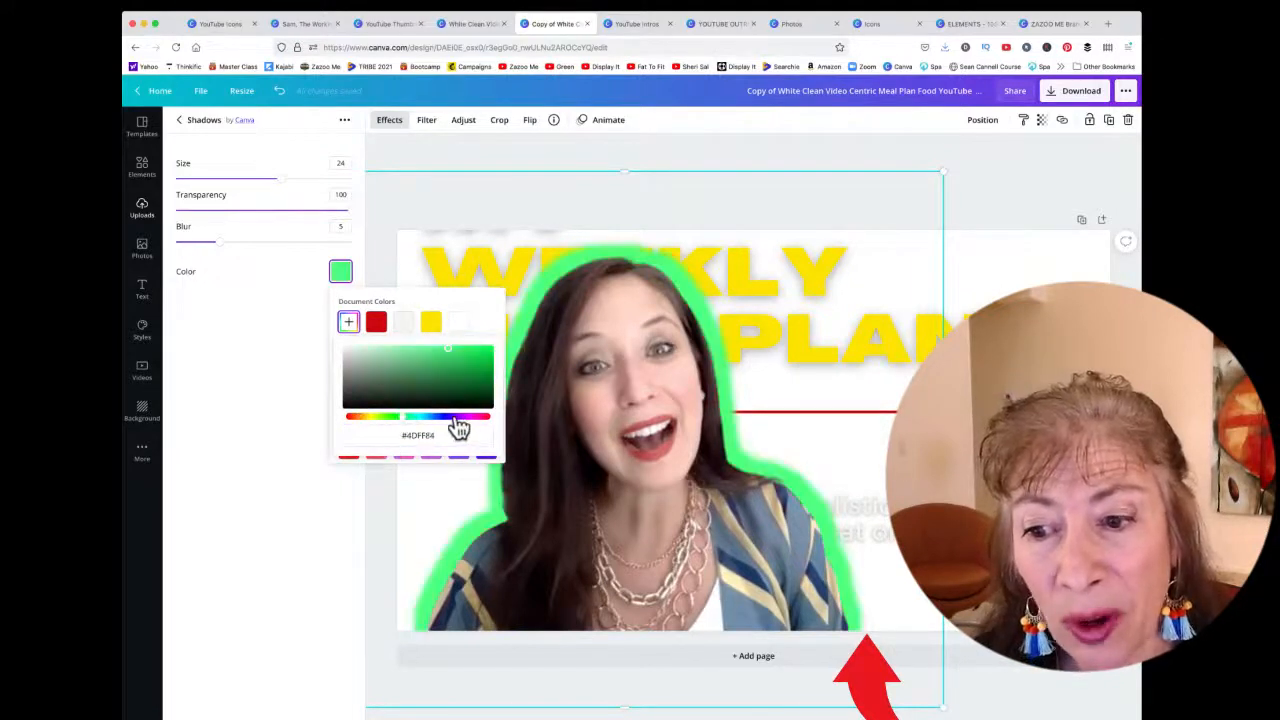
left_click(457, 418)
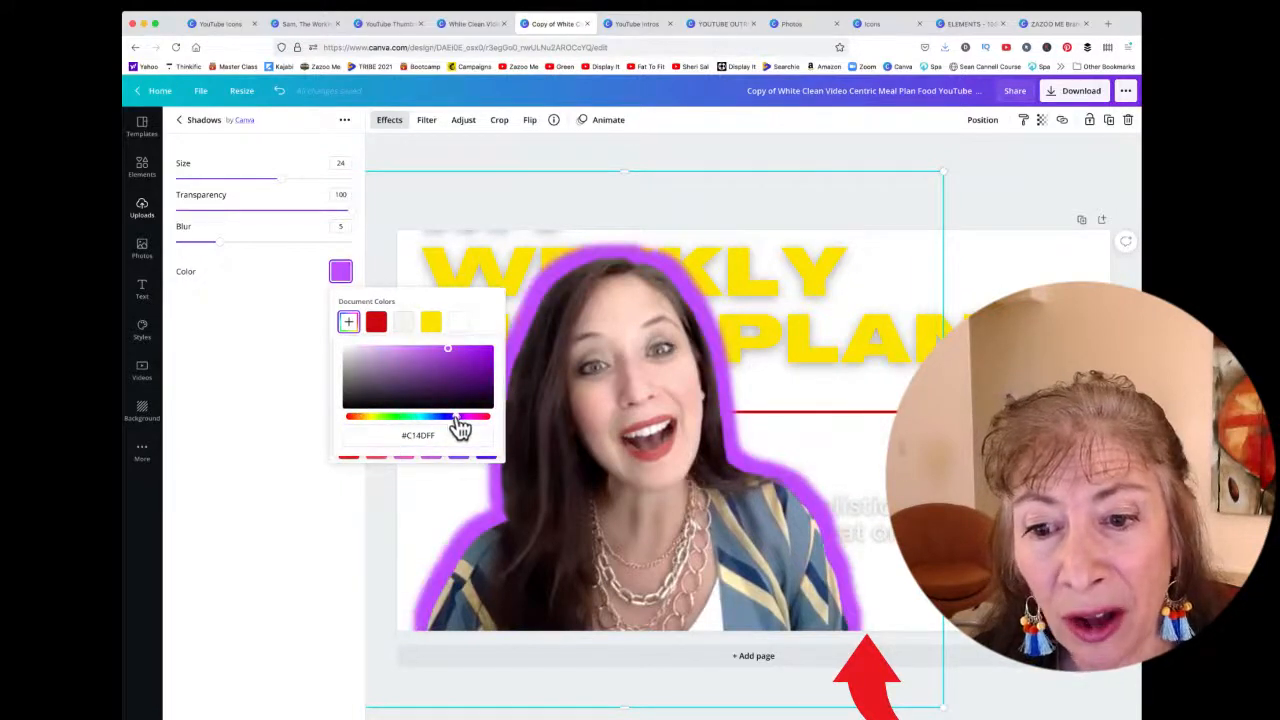
left_click(280, 300)
Reduce the glow size to 13 and switch the glow colour to white
mouse_move(218, 241)
left_mouse_down()
mouse_move(343, 243)
mouse_move(140, 245)
mouse_move(220, 249)
left_mouse_up()
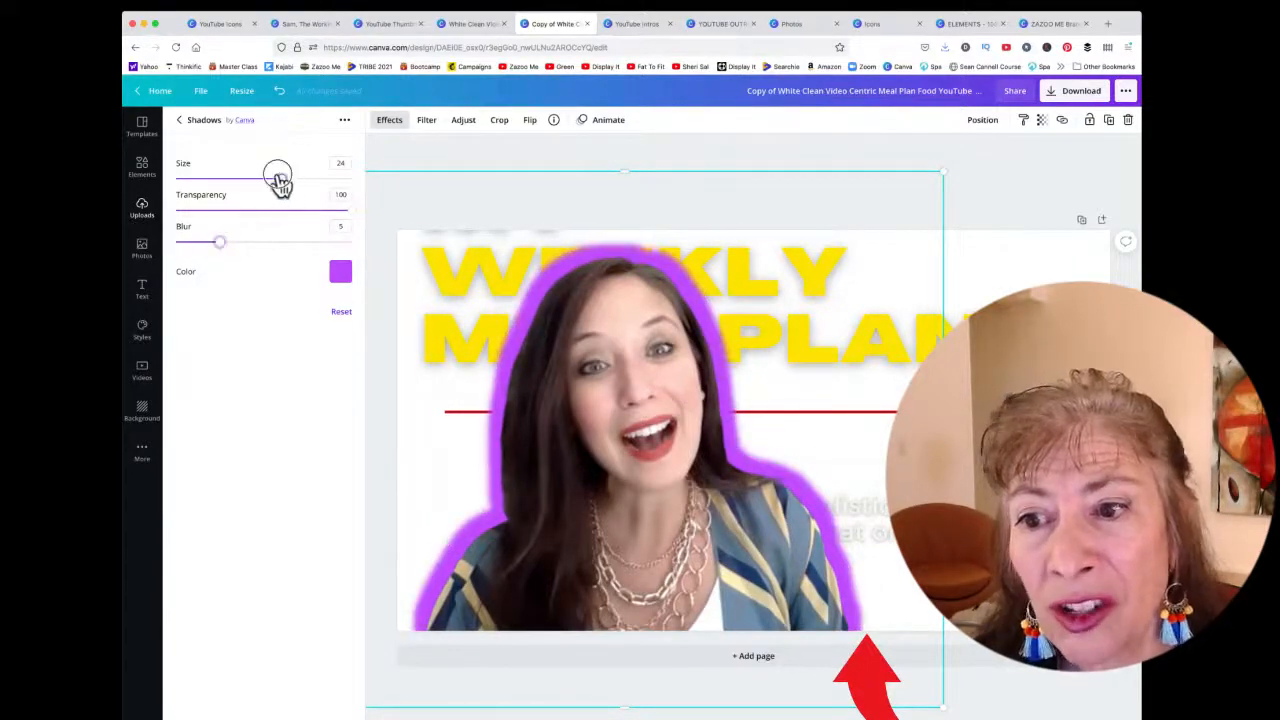
left_click_drag(279, 180, 229, 183)
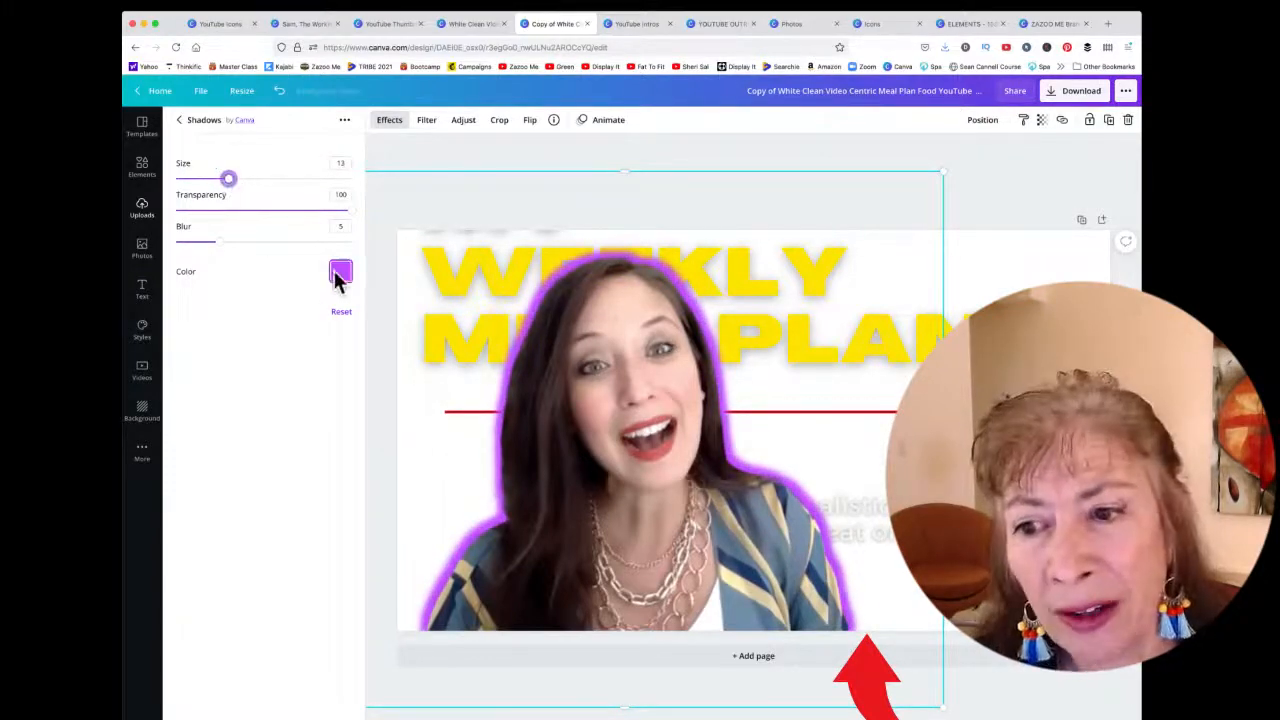
left_click(340, 272)
left_click(486, 421)
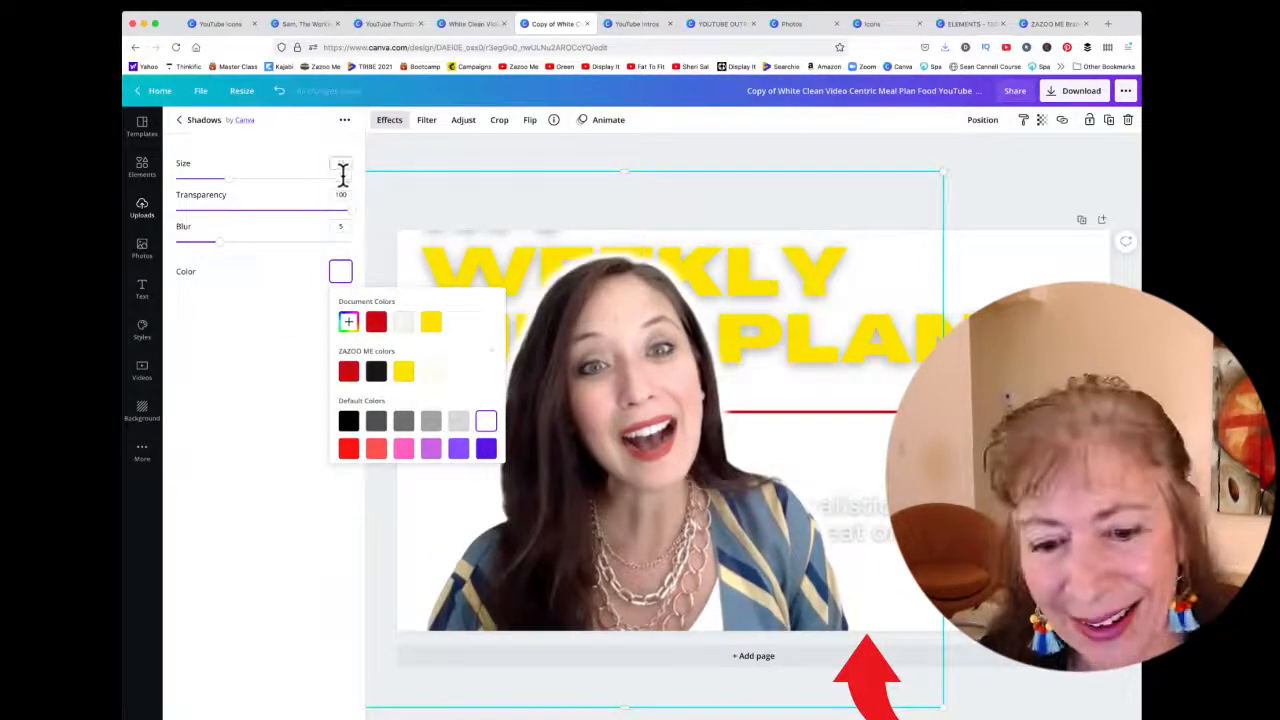
left_click(179, 120)
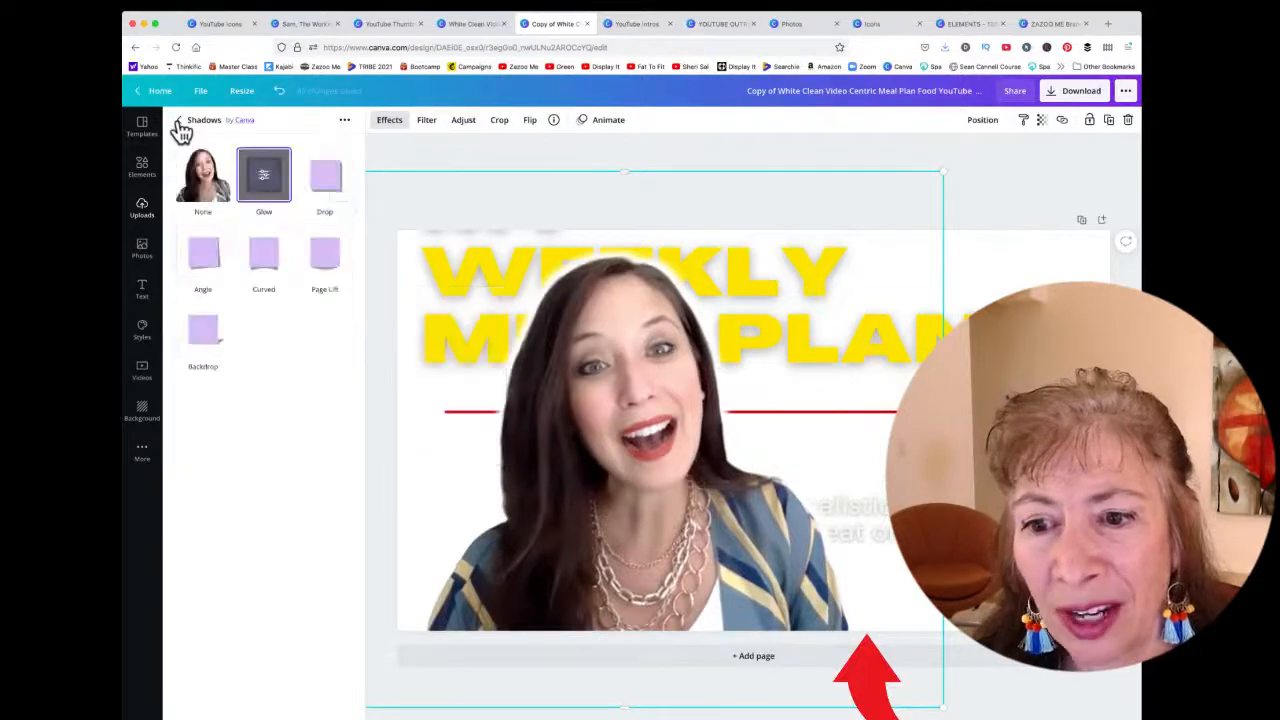
Shift the presenter cutout to the left and reapply the Glow shadow with its default settings
left_click_drag(749, 332, 606, 345)
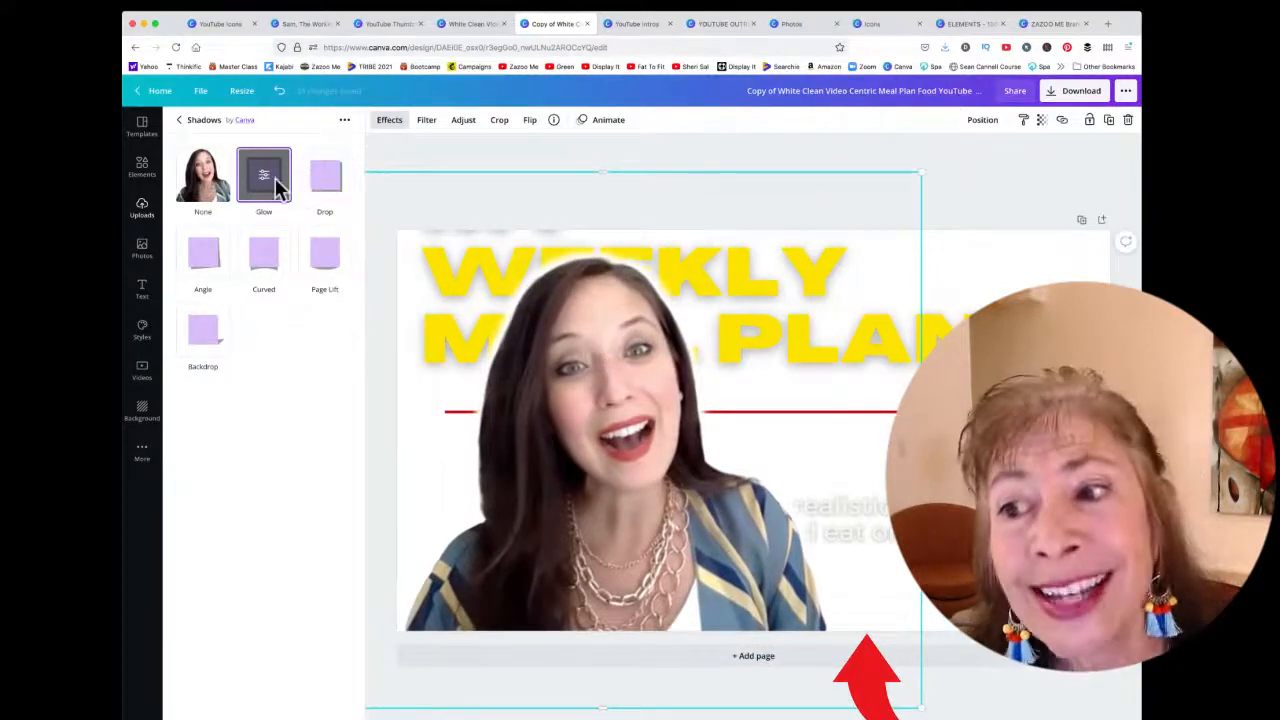
left_click(181, 122)
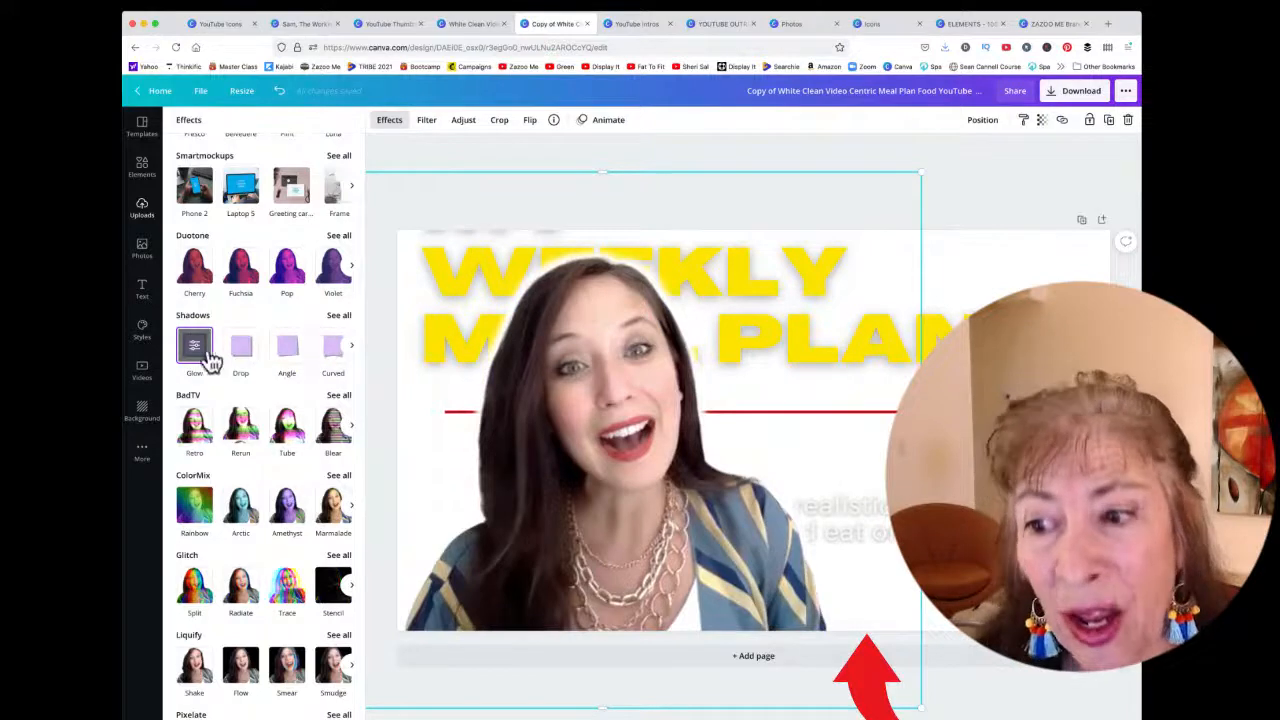
left_click(339, 315)
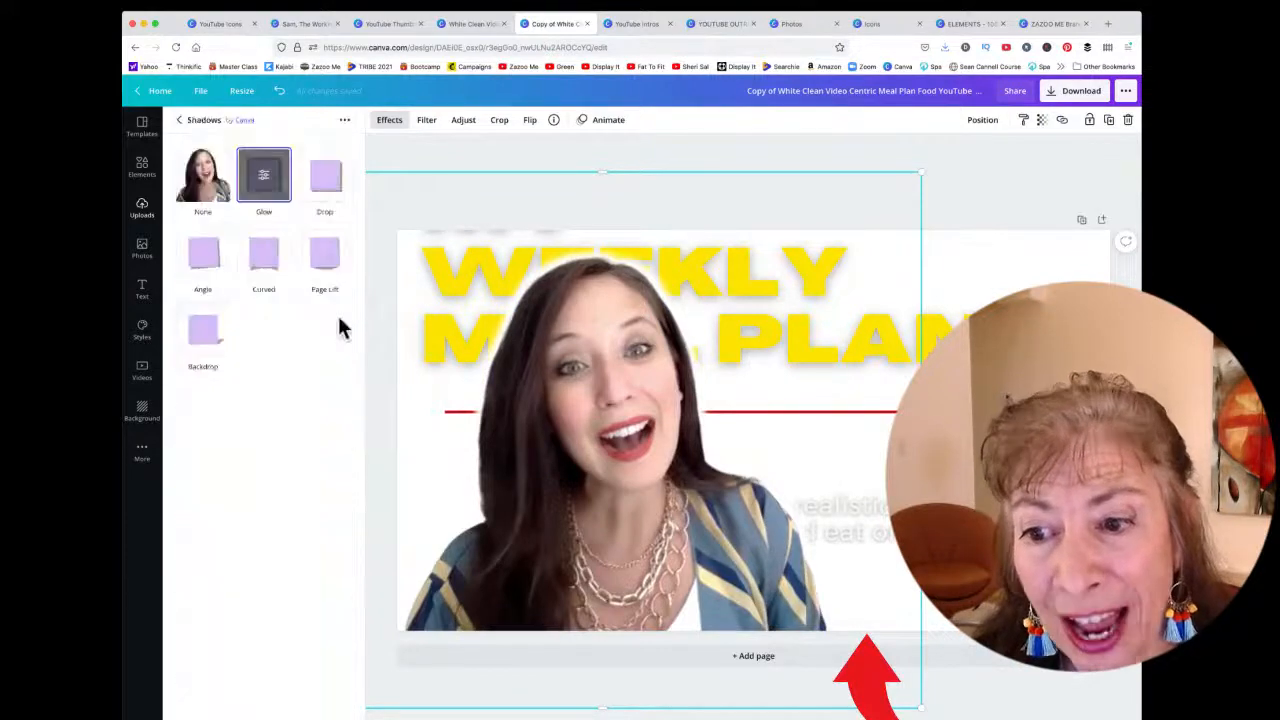
left_click(263, 175)
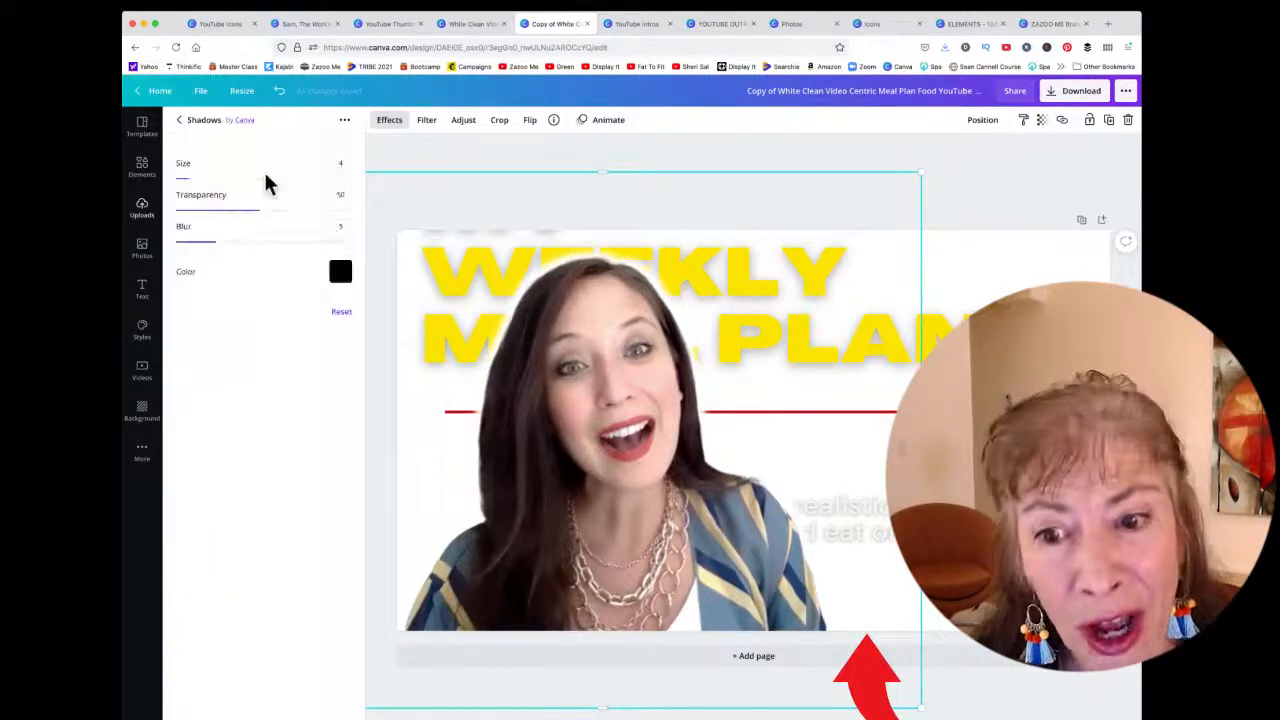
Set the glow colour to the brand palette's dark red and nudge the cutout slightly upward
left_click(340, 275)
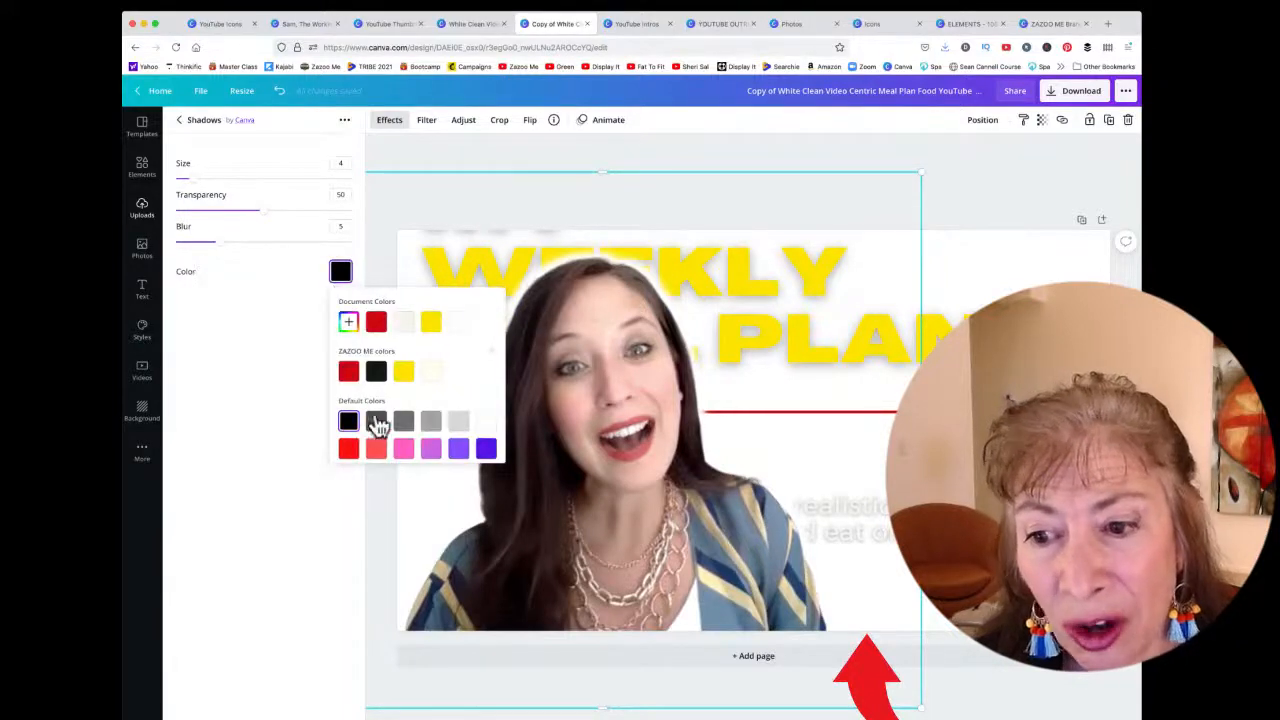
left_click(348, 371)
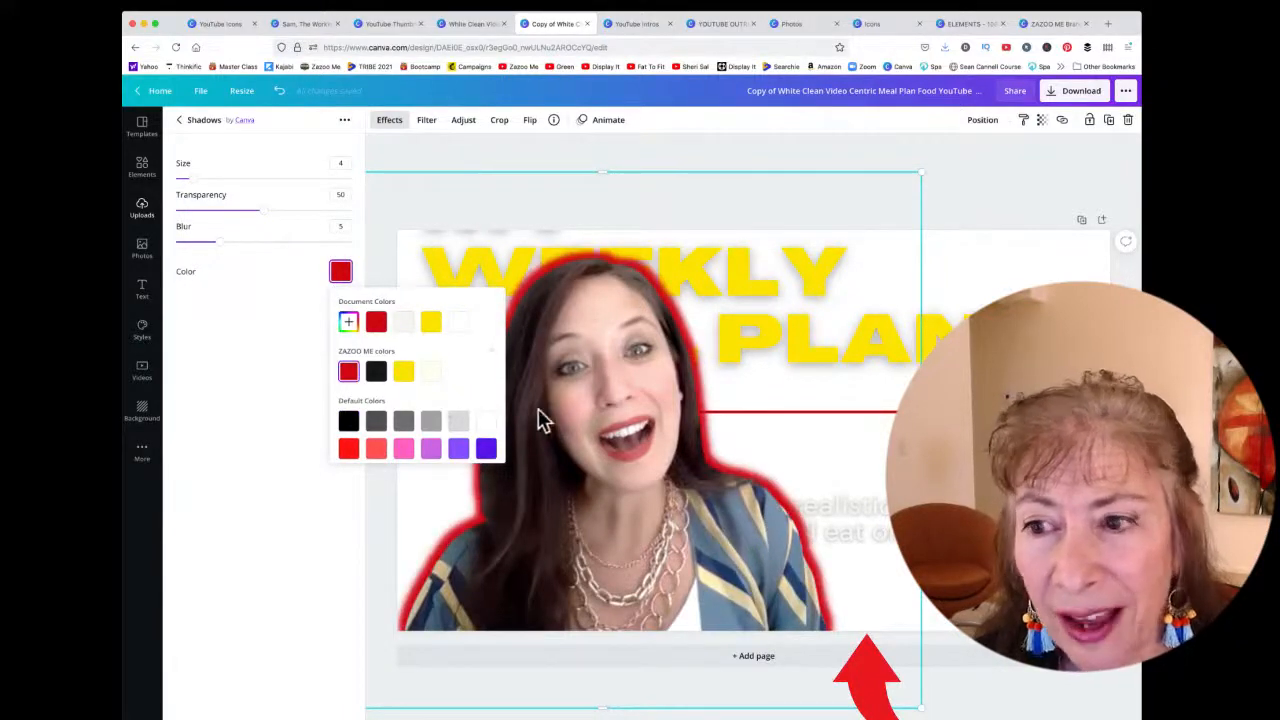
left_click(192, 318)
left_click(180, 120)
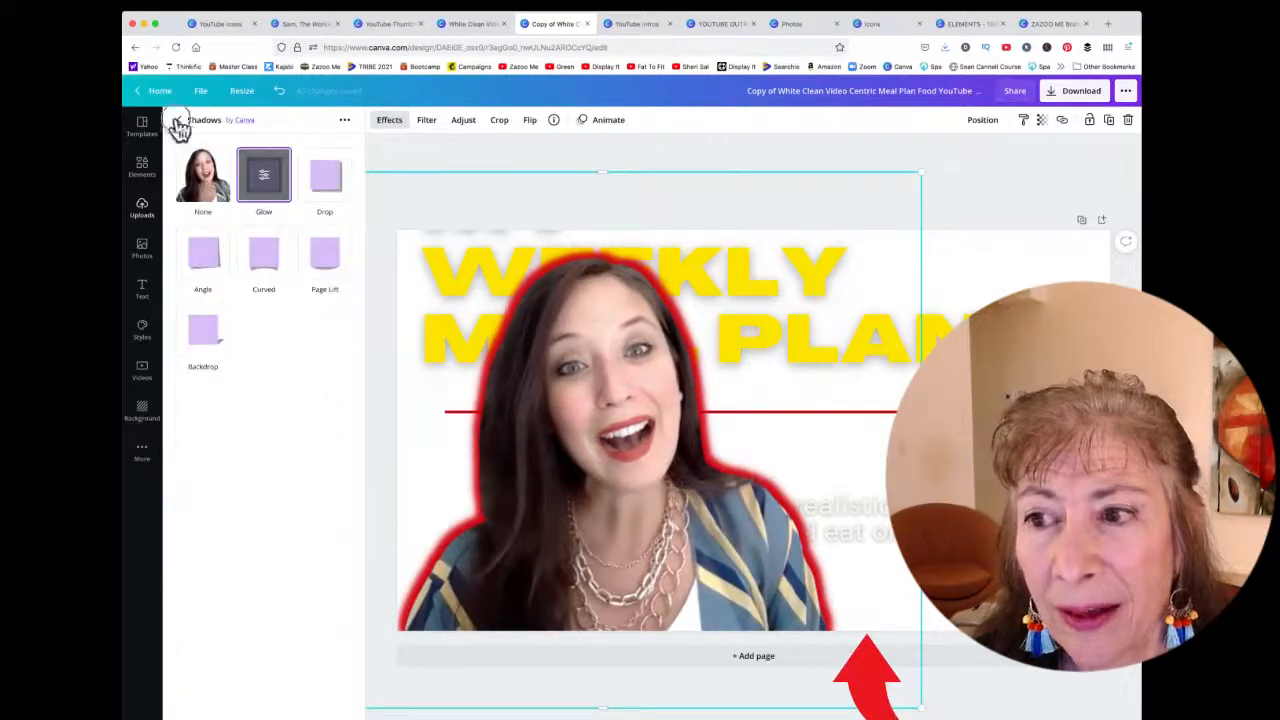
left_click(177, 120)
mouse_move(643, 343)
left_mouse_down()
mouse_move(800, 434)
mouse_move(623, 339)
mouse_move(636, 330)
left_mouse_up()
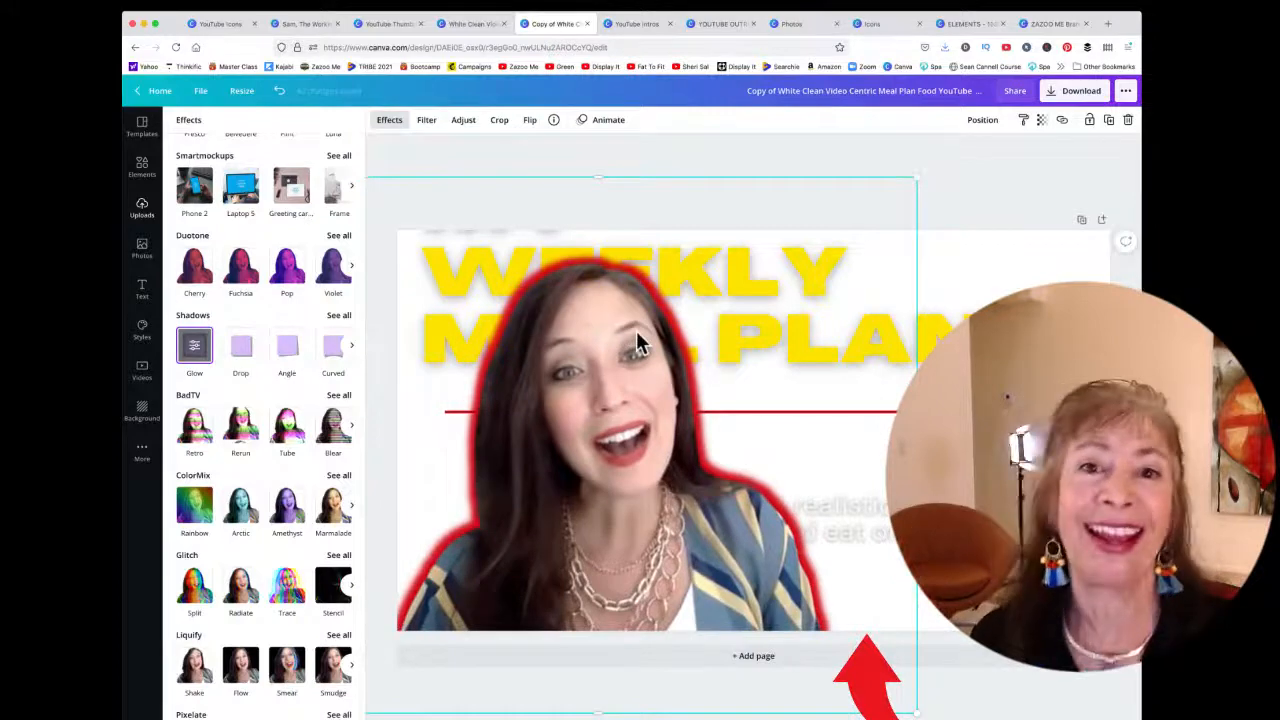
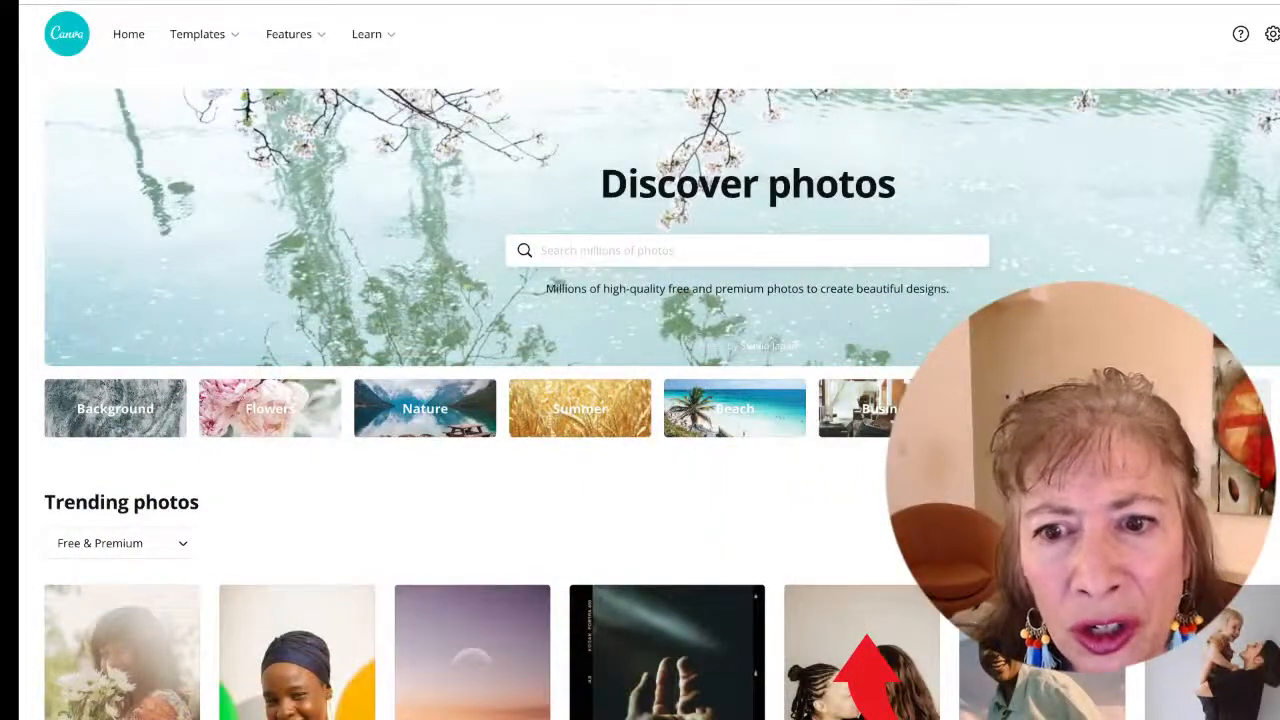
Browse the Discover photos library, opening previews of a couple of trending photos and closing them
scroll(640, 400, "down", 5)
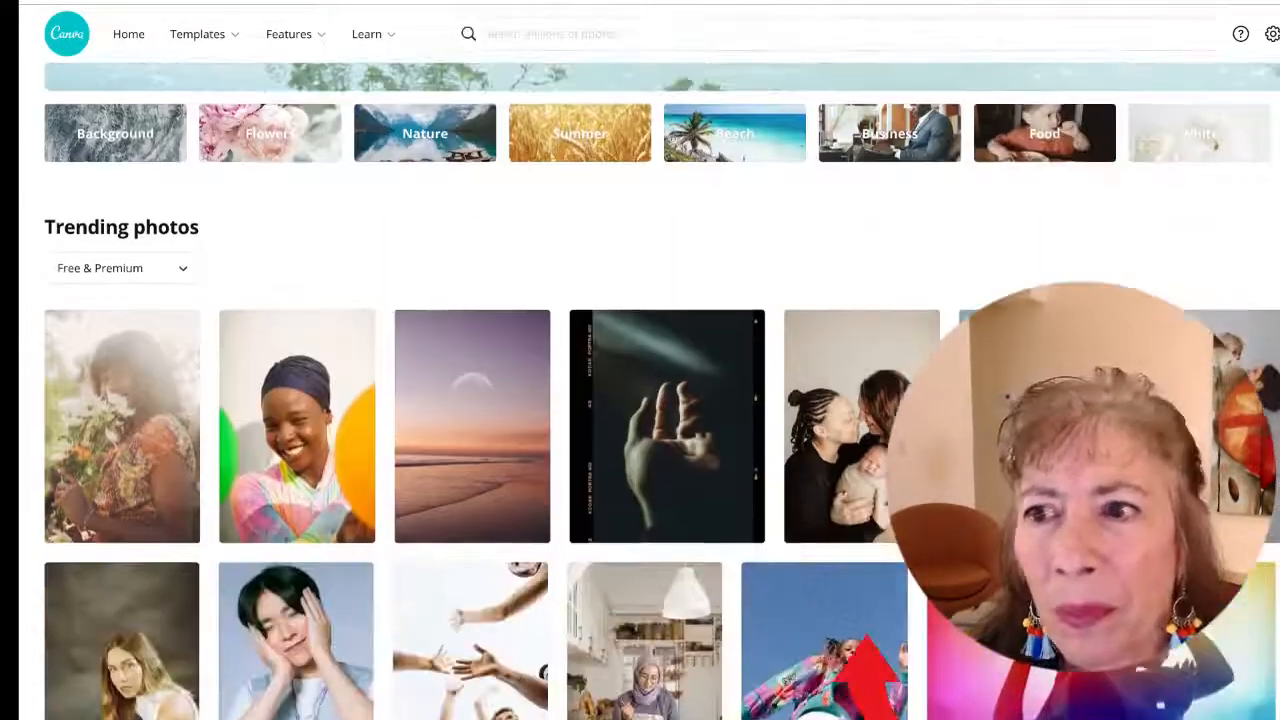
scroll(640, 400, "up", 3)
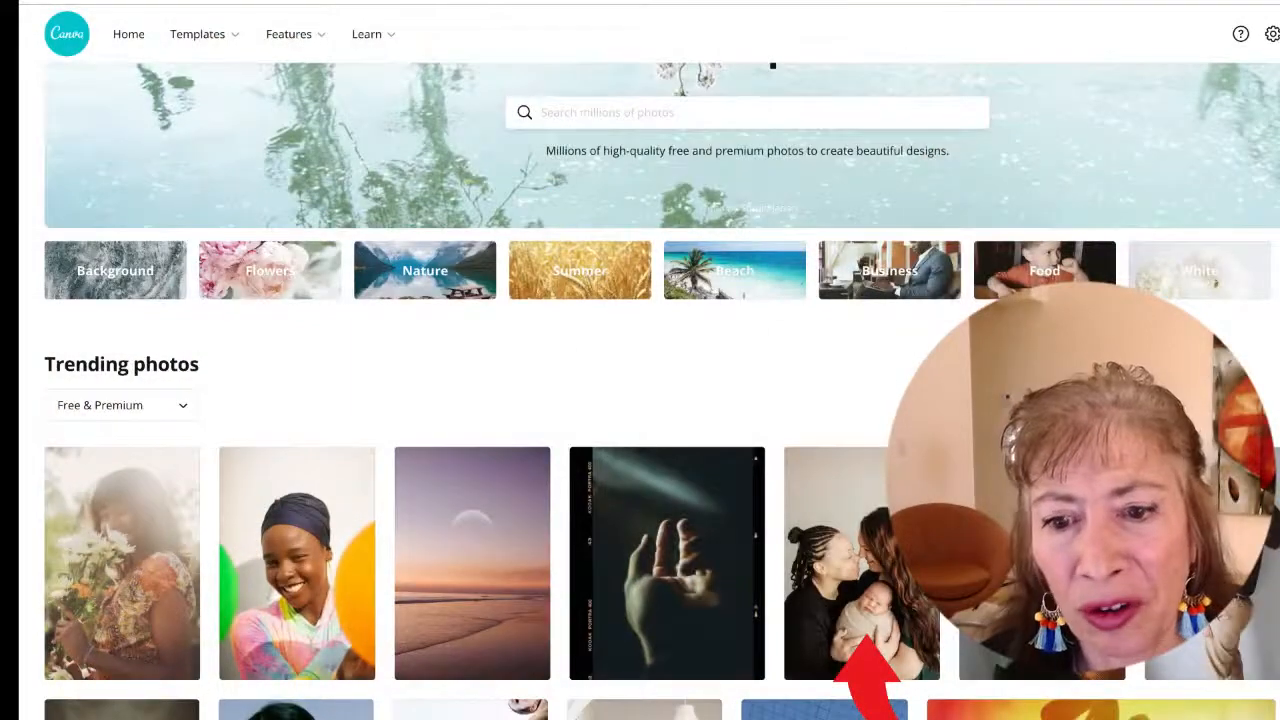
scroll(640, 400, "down", 5)
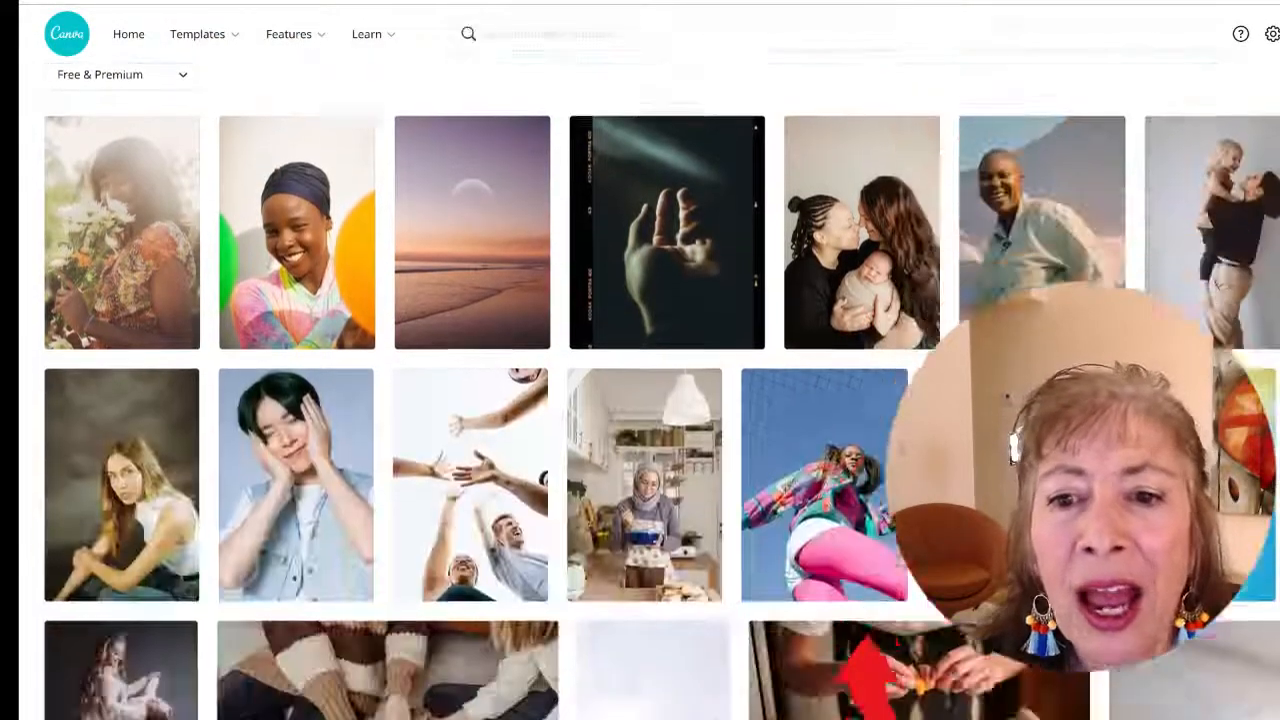
scroll(860, 645, "down", 5)
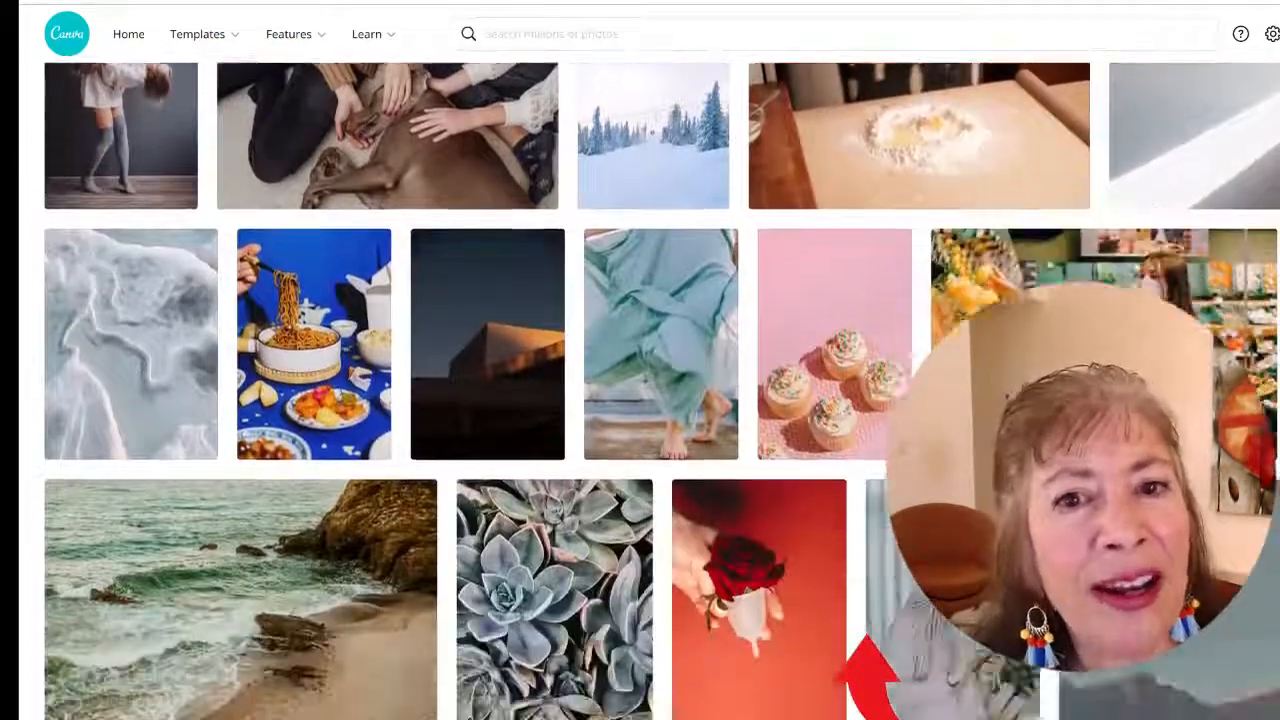
scroll(855, 650, "down", 5)
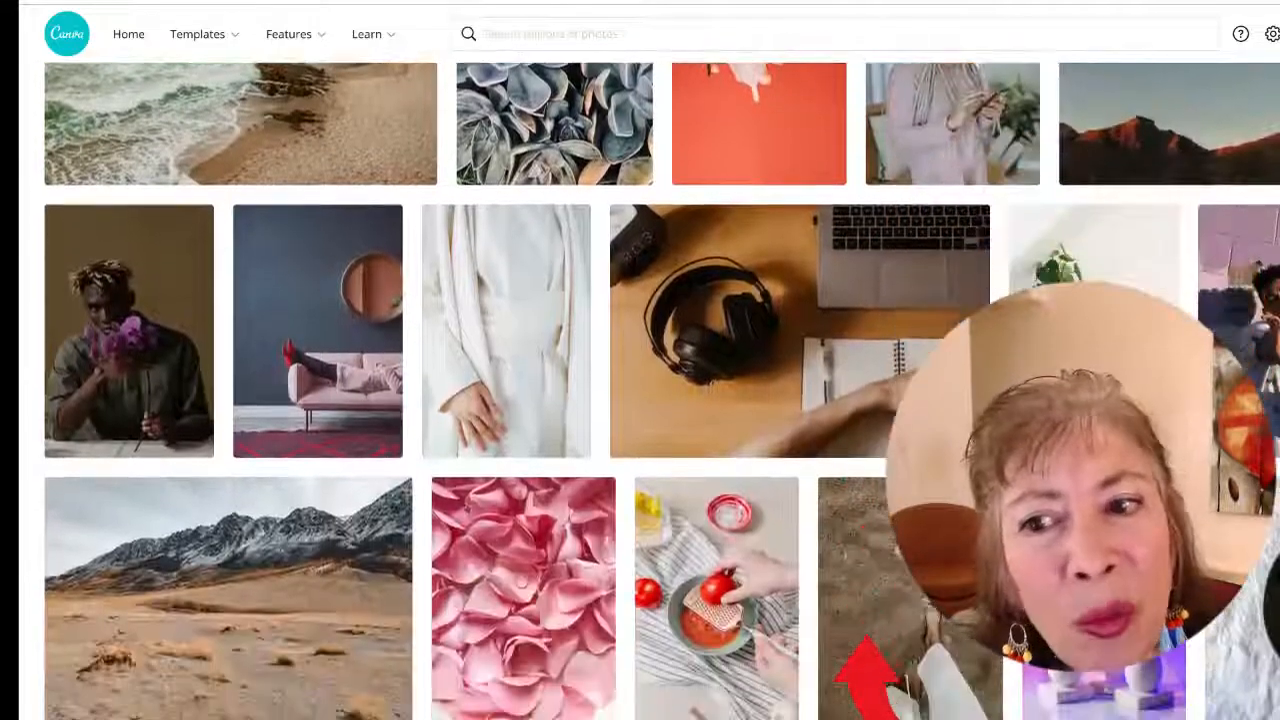
scroll(537, 560, "down", 1)
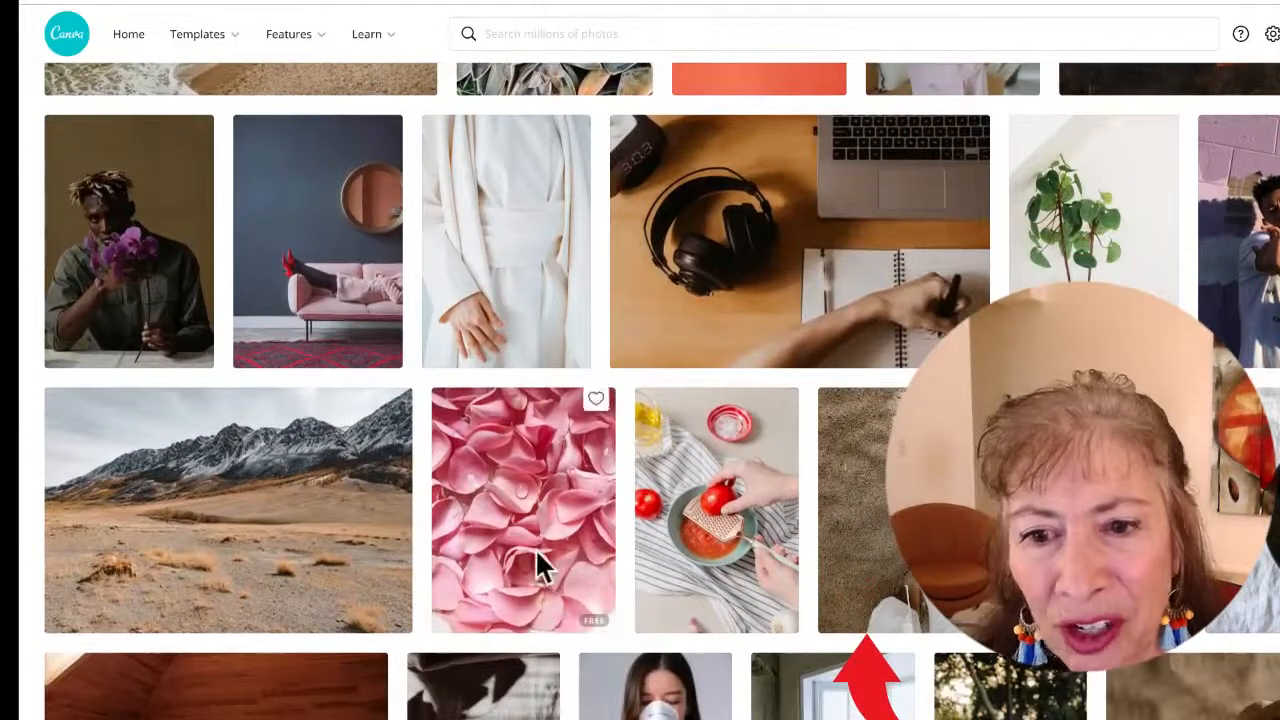
left_click(512, 552)
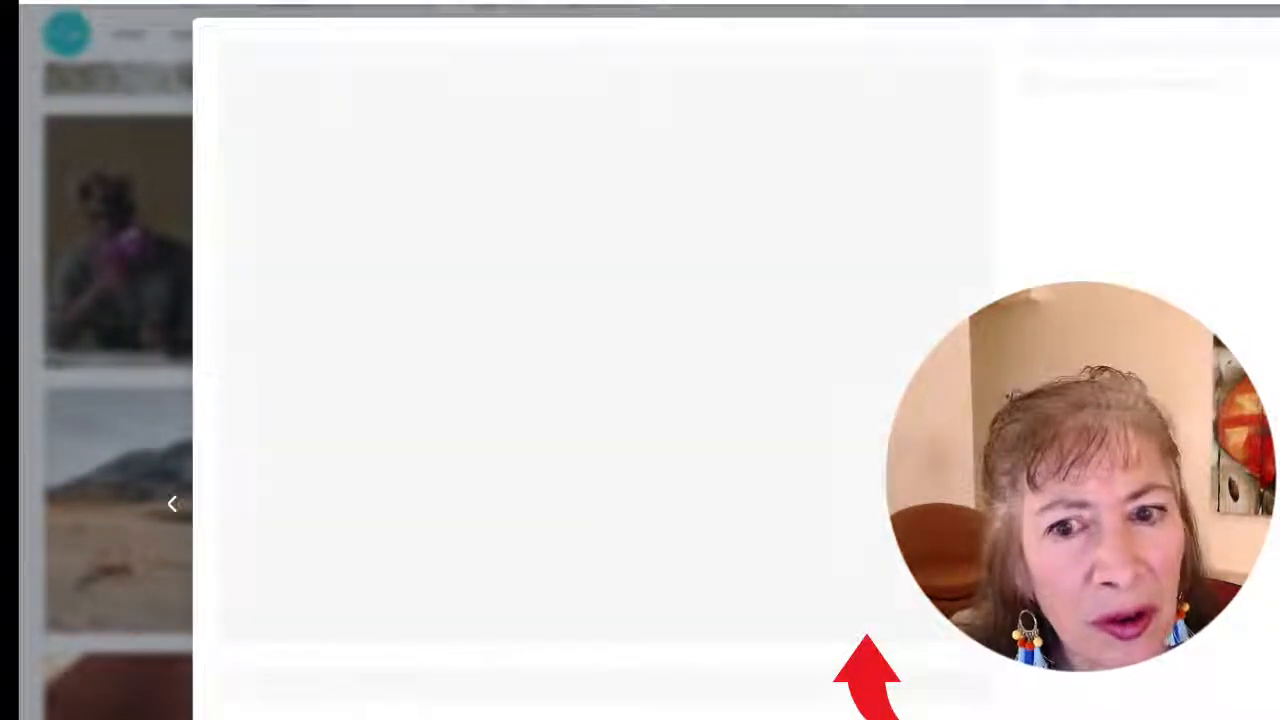
left_click(1279, 40)
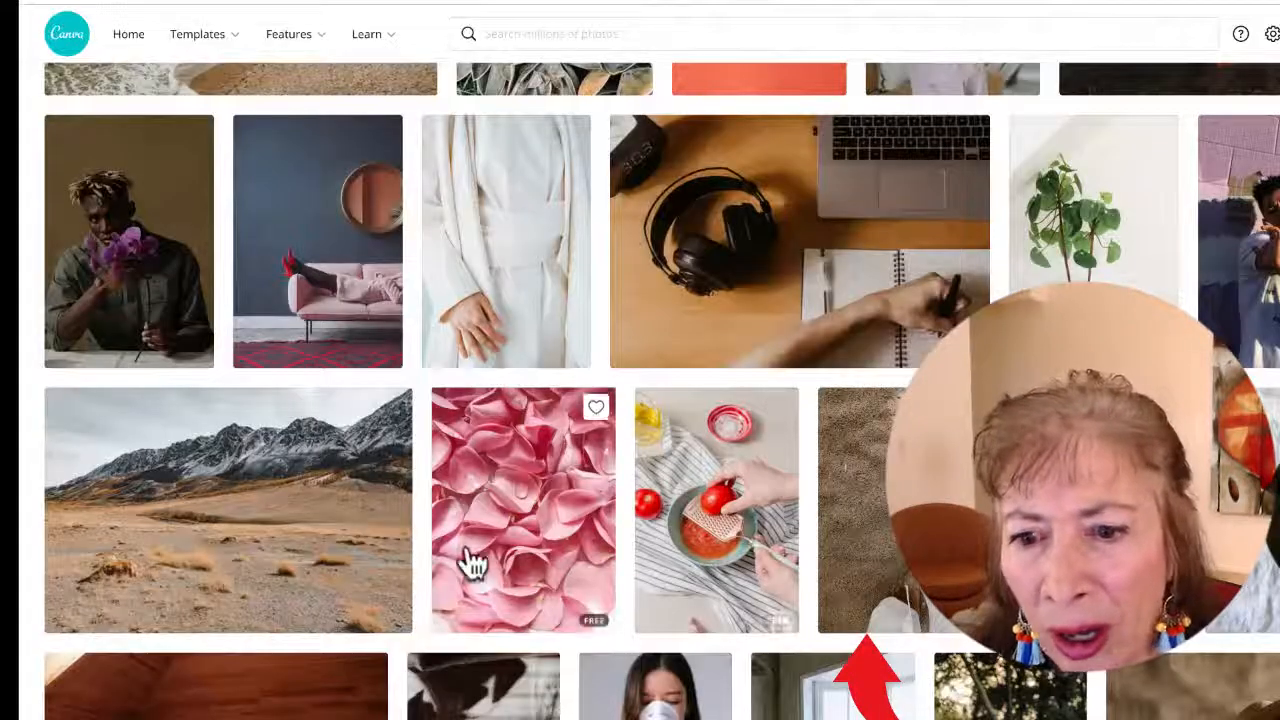
left_click(702, 543)
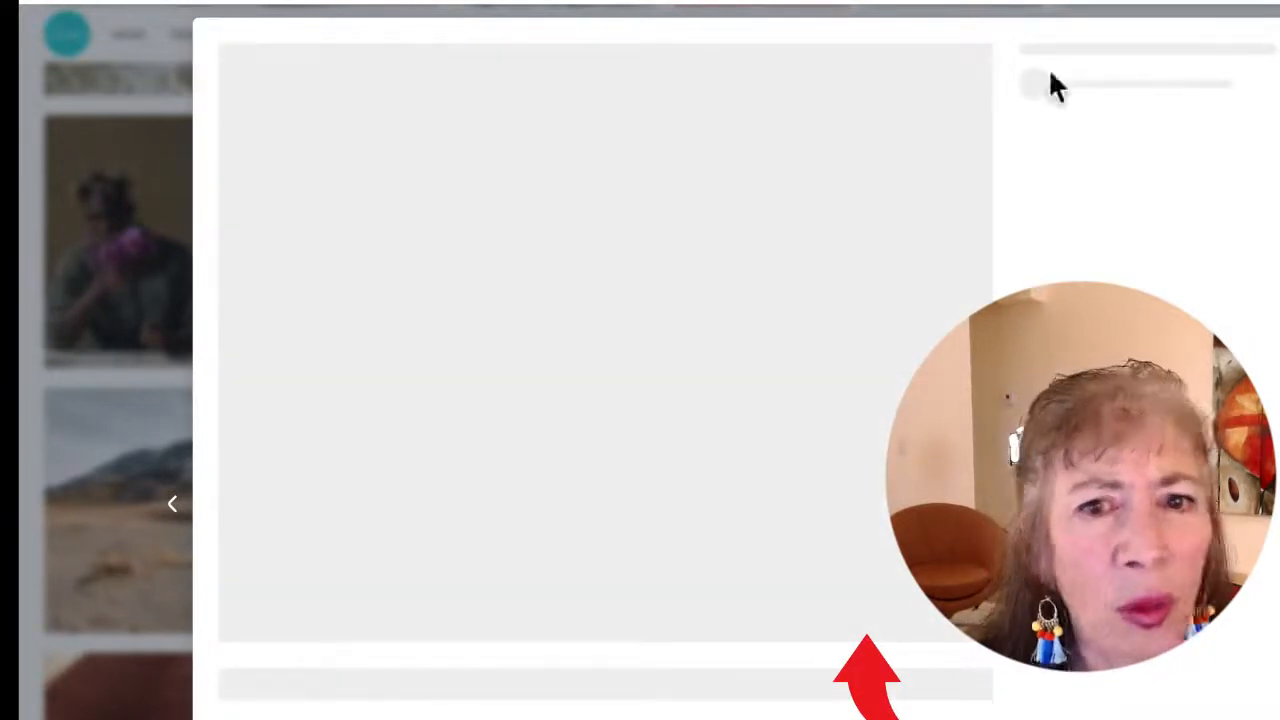
key("Escape")
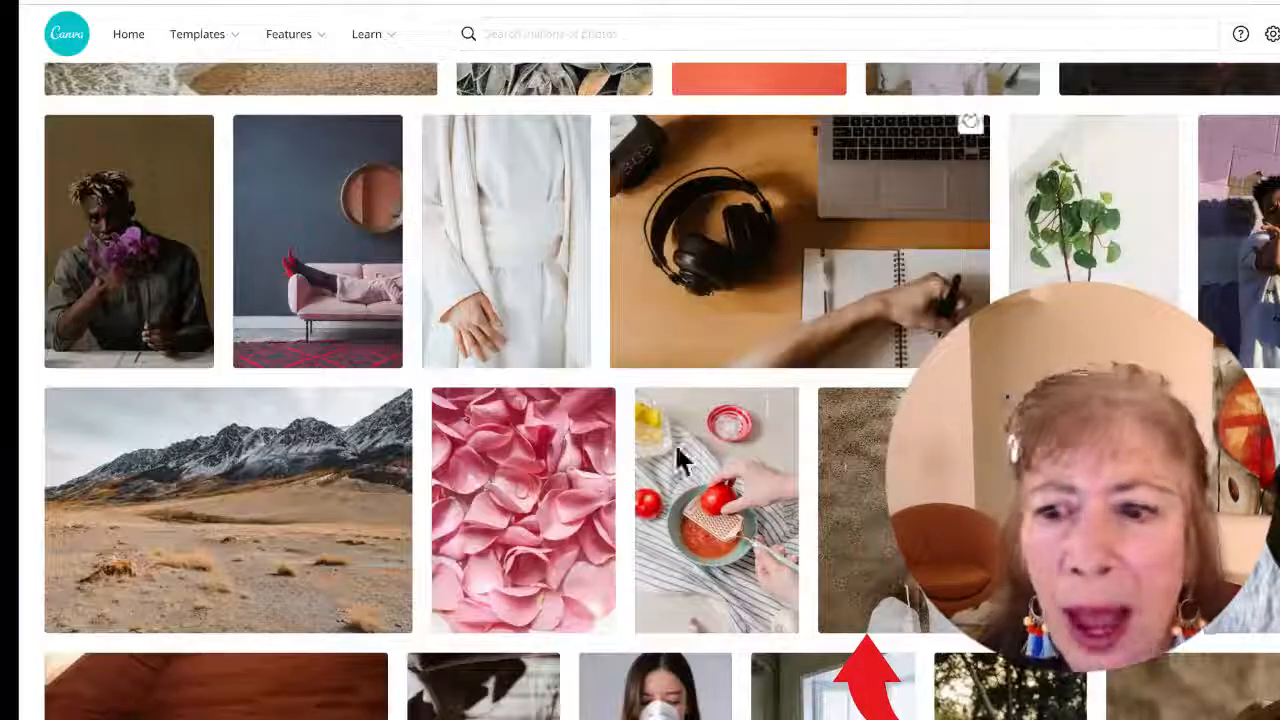
scroll(642, 491, "up", 15)
scroll(643, 514, "up", 3)
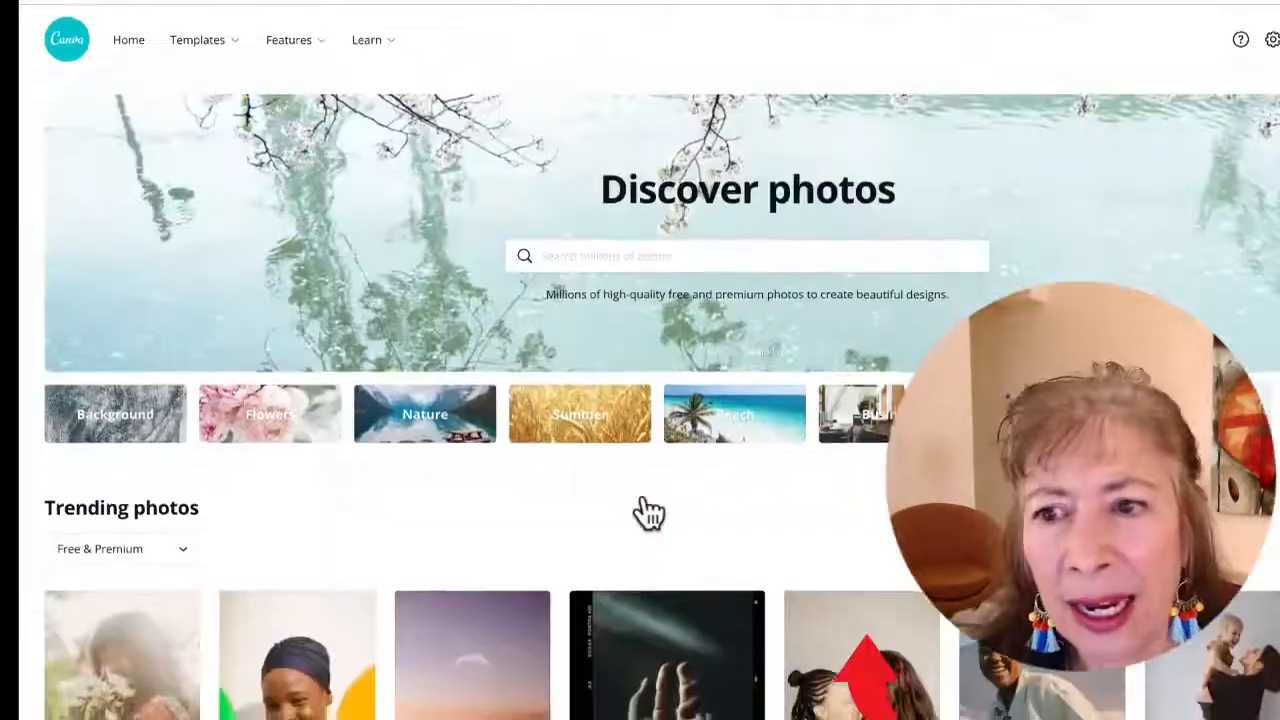
Open the Discover icons library and scroll through the popular icons
left_click(131, 428)
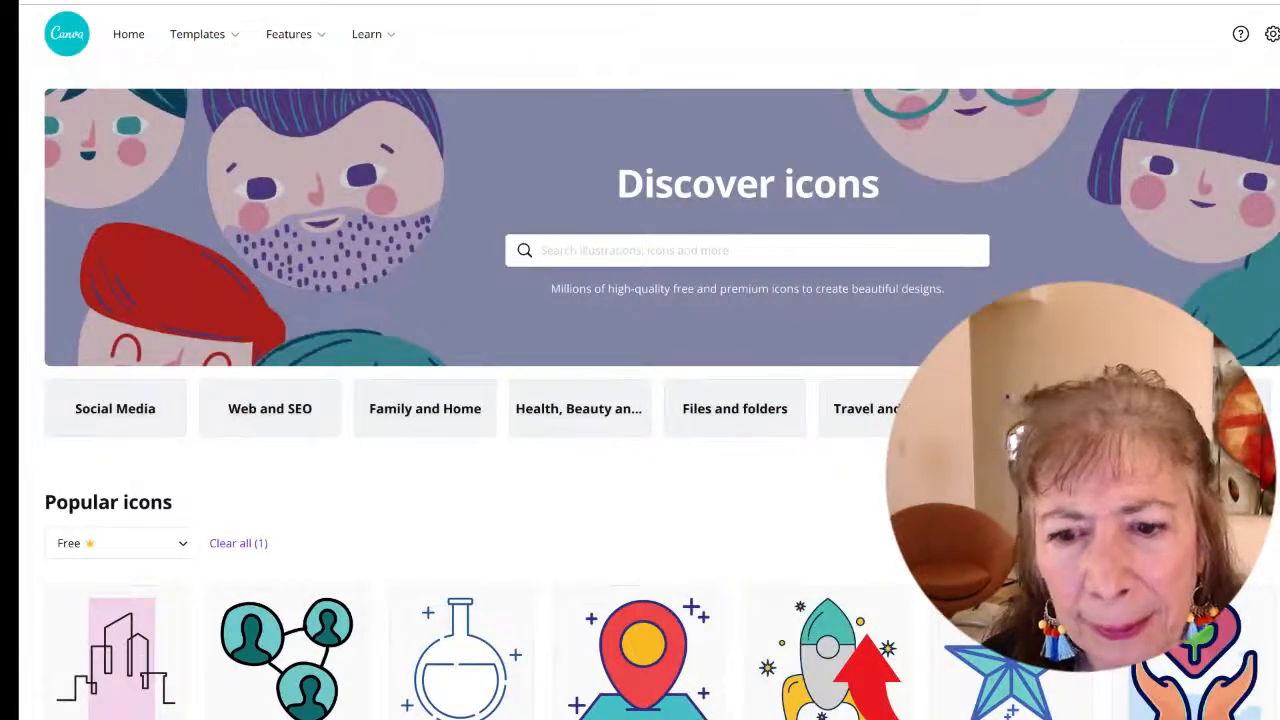
scroll(640, 400, "down", 6)
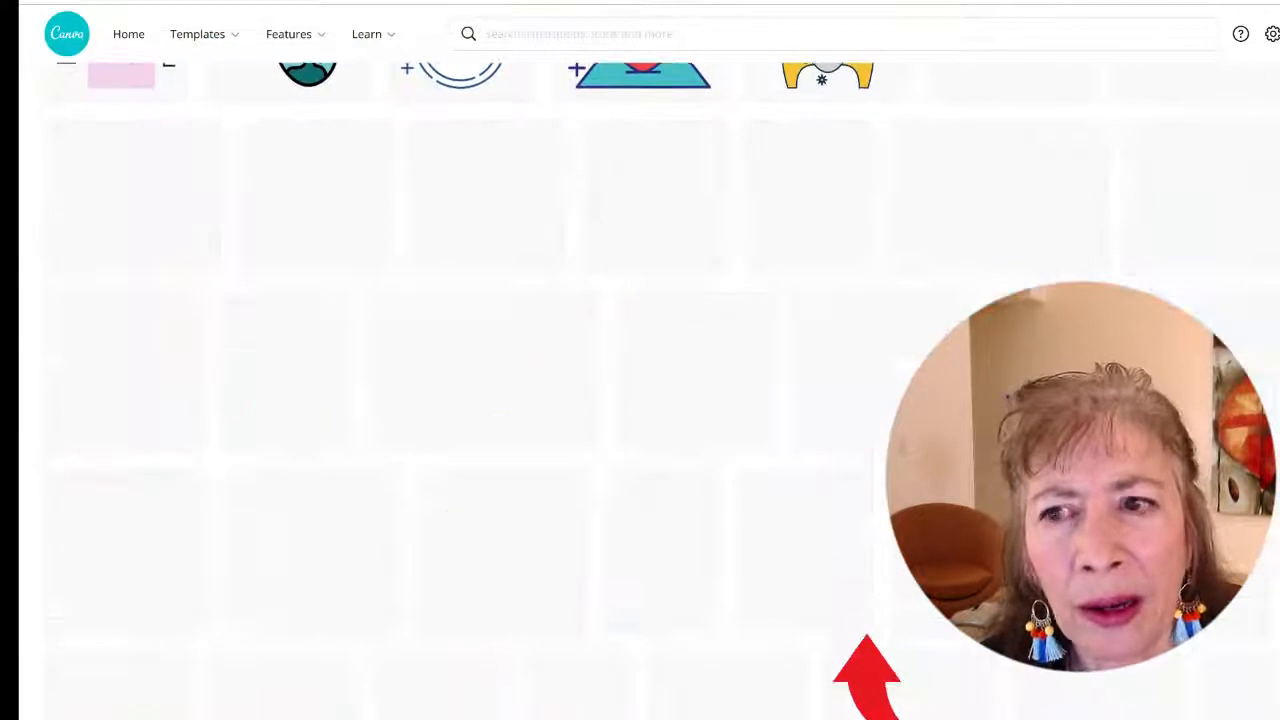
scroll(640, 400, "down", 1)
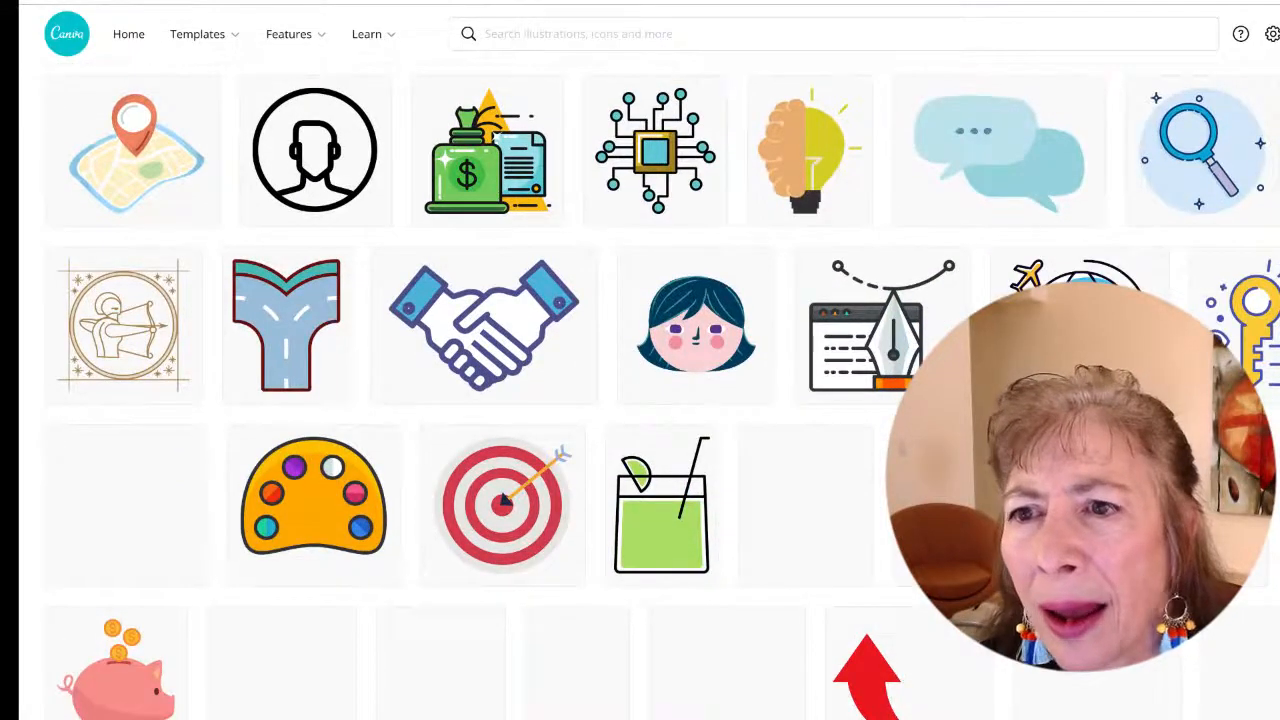
scroll(640, 400, "up", 7)
scroll(640, 400, "down", 3)
scroll(640, 400, "down", 9)
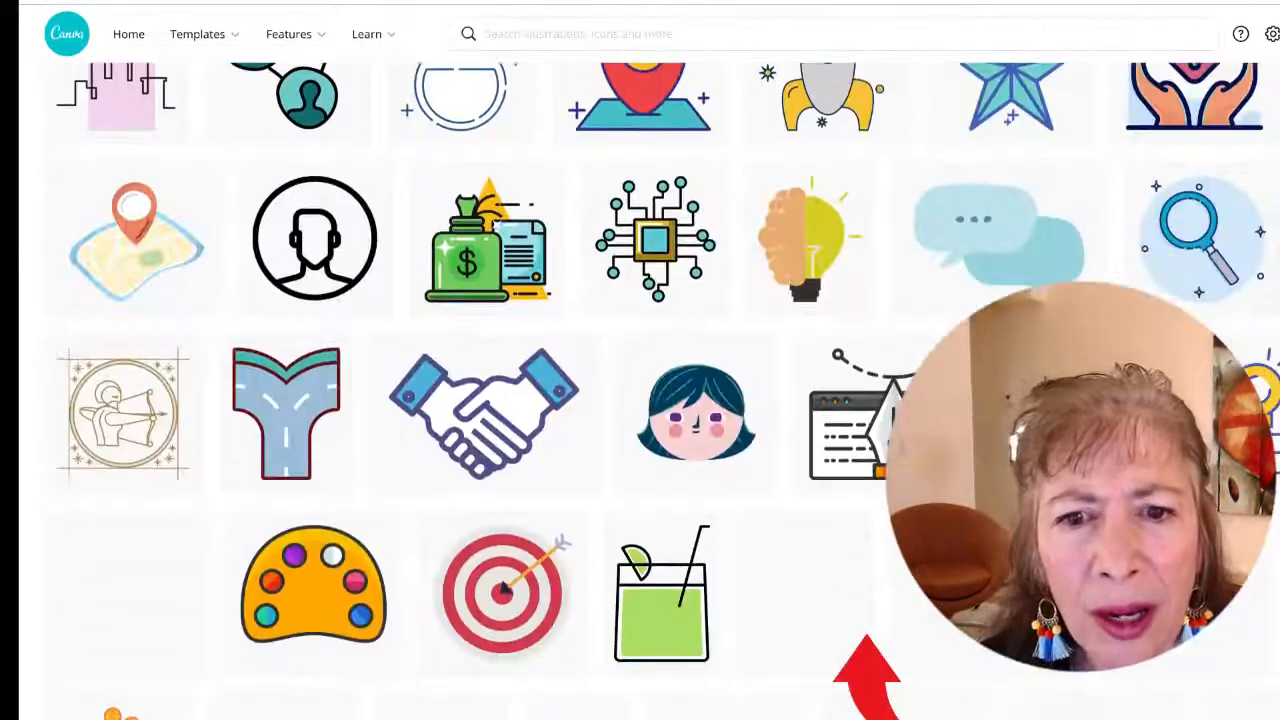
scroll(640, 400, "down", 1)
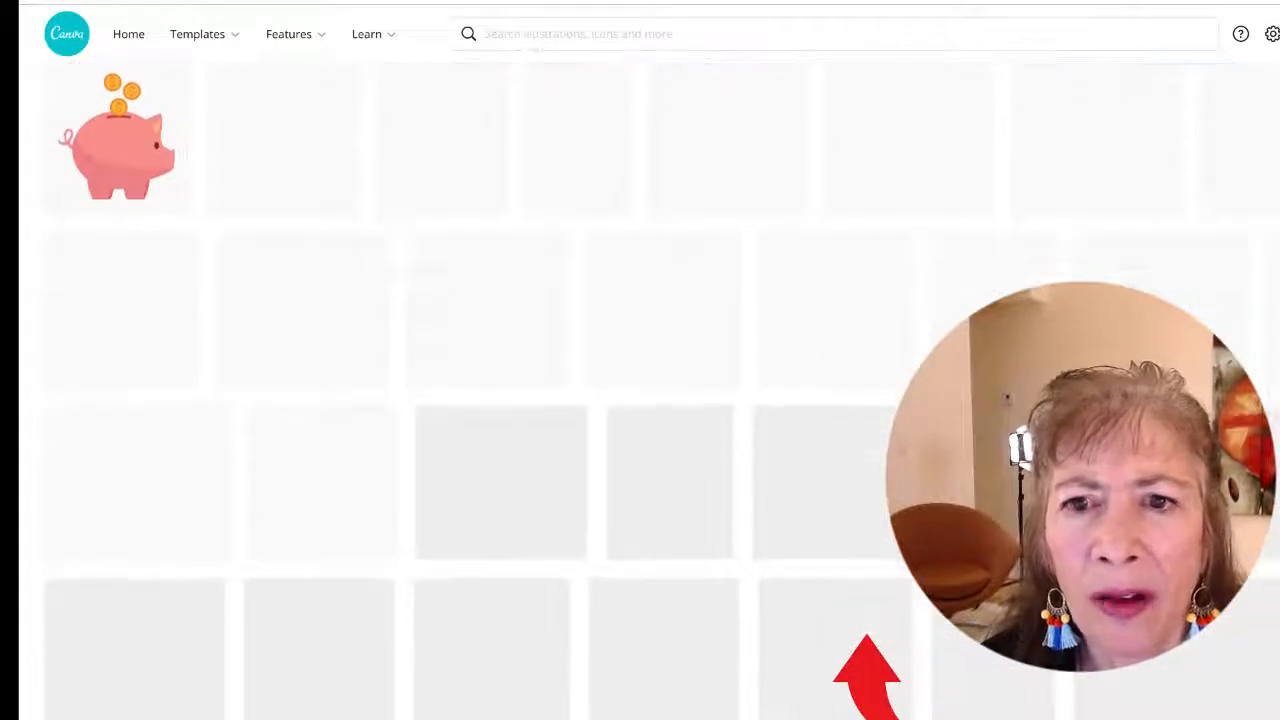
scroll(640, 400, "up", 15)
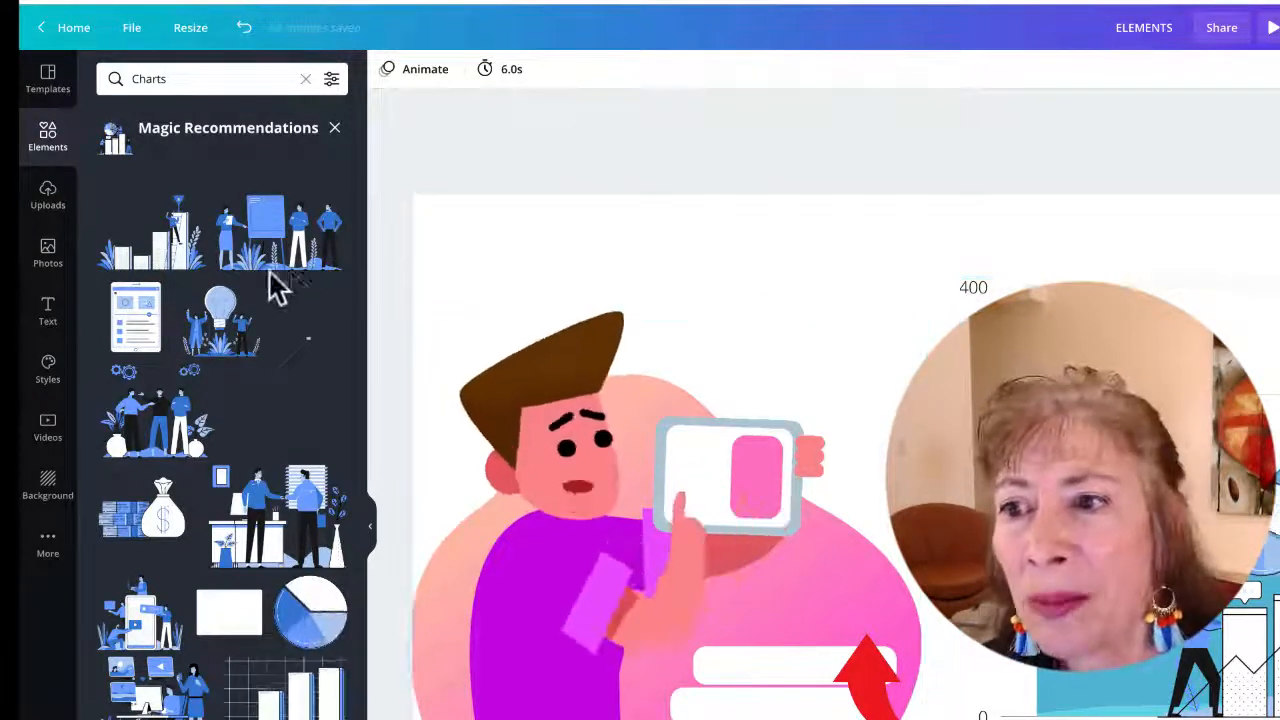
Close the recommendations panel, nudge the character illustration, and move the chart illustration, scaled down, above it
left_click(337, 140)
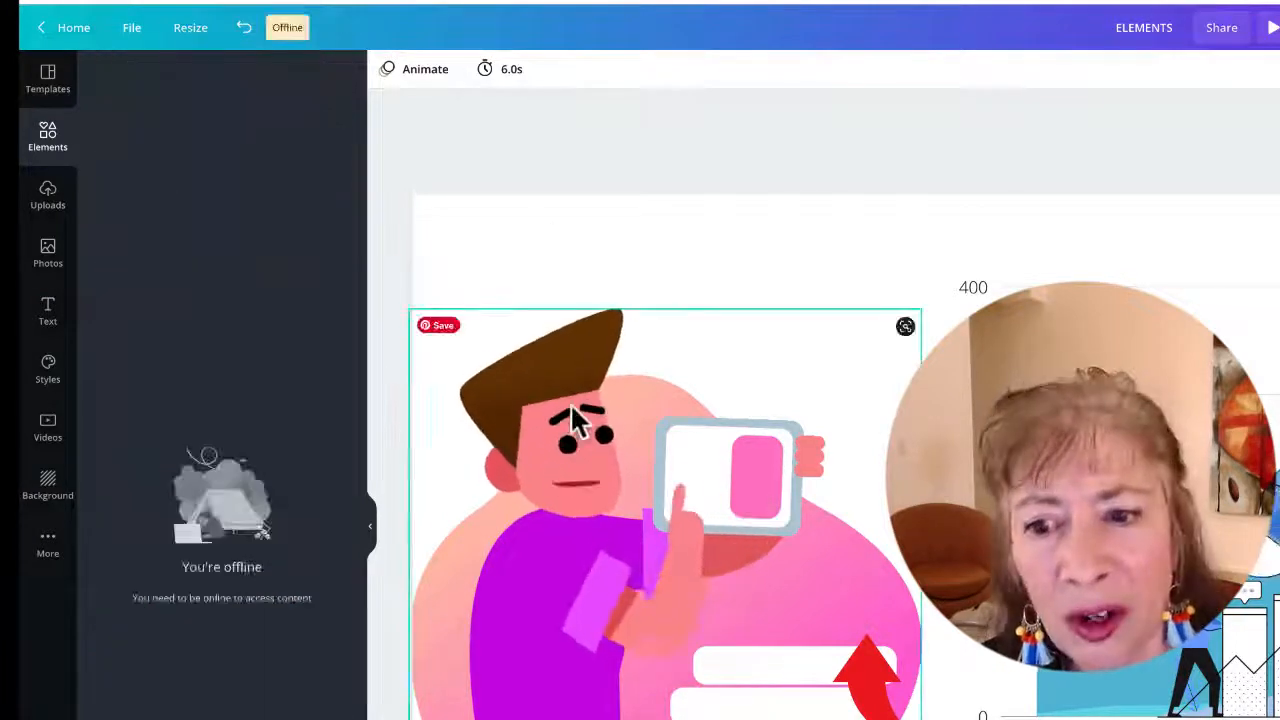
left_click_drag(580, 429, 546, 400)
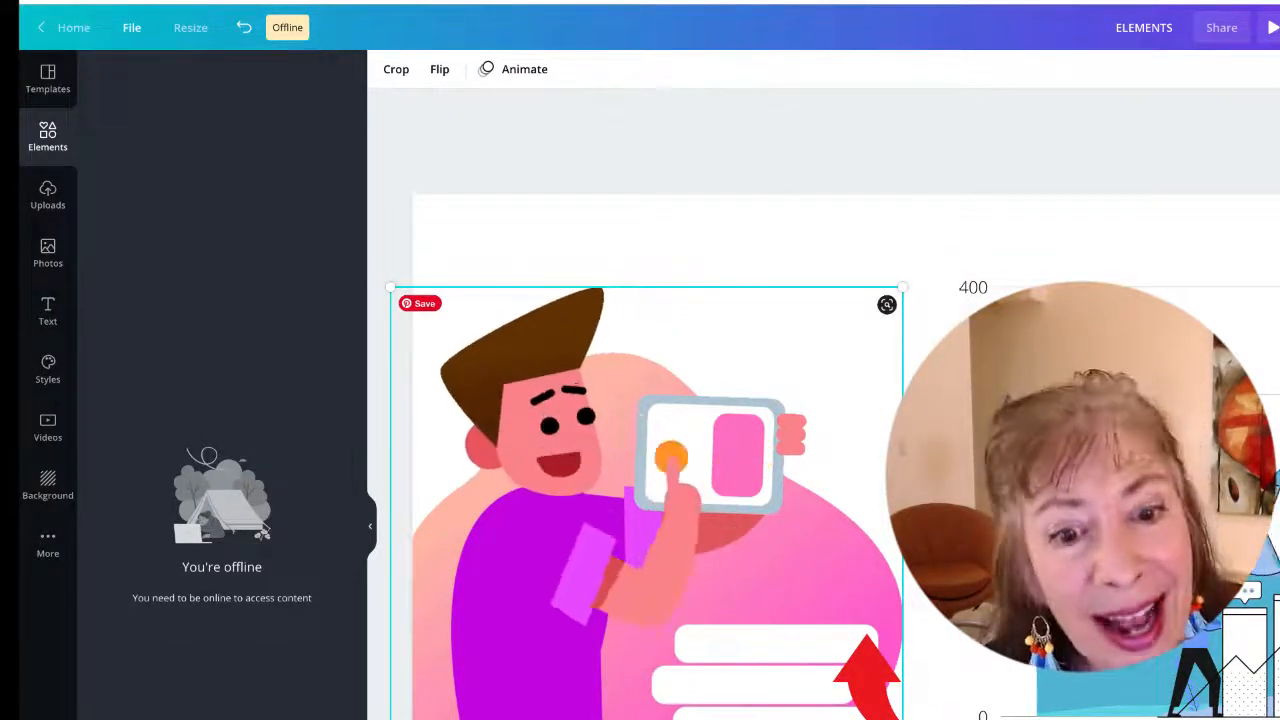
left_click_drag(1275, 537, 838, 398)
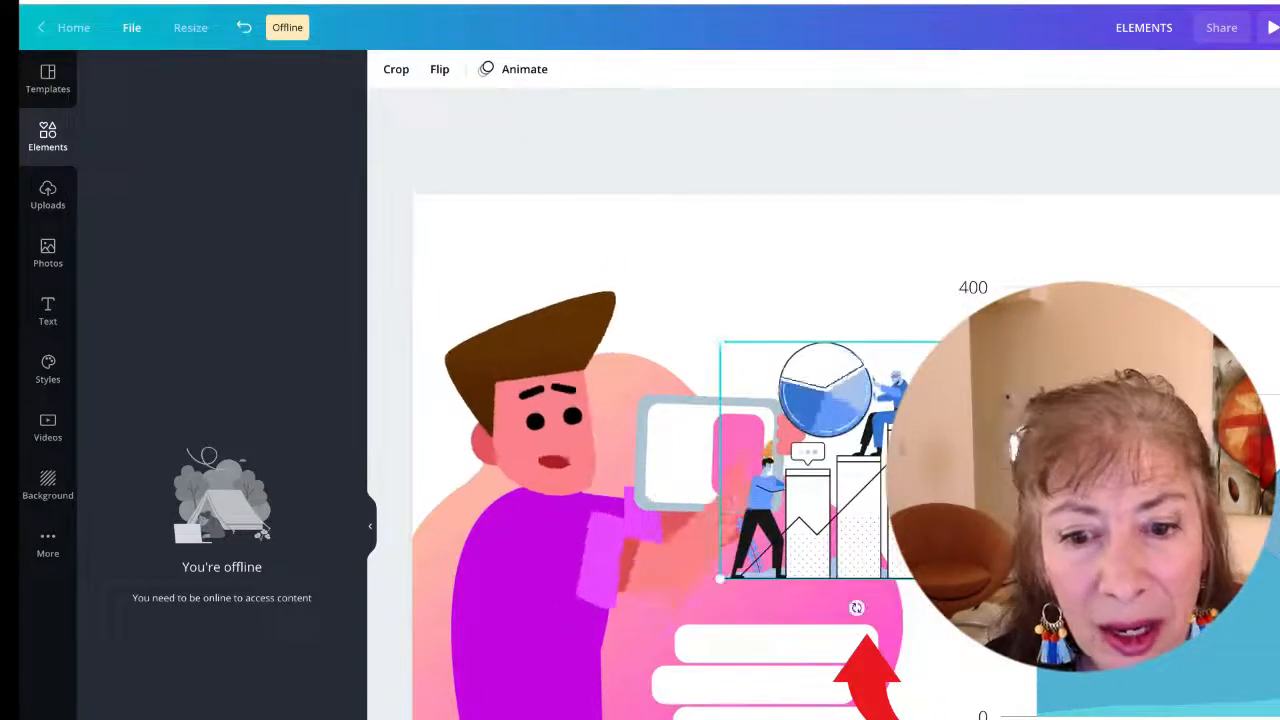
left_click_drag(994, 578, 908, 505)
left_click_drag(806, 442, 765, 298)
mouse_move(1279, 575)
left_mouse_down()
mouse_move(1216, 539)
mouse_move(1162, 719)
mouse_move(1278, 492)
mouse_move(1279, 596)
left_mouse_up()
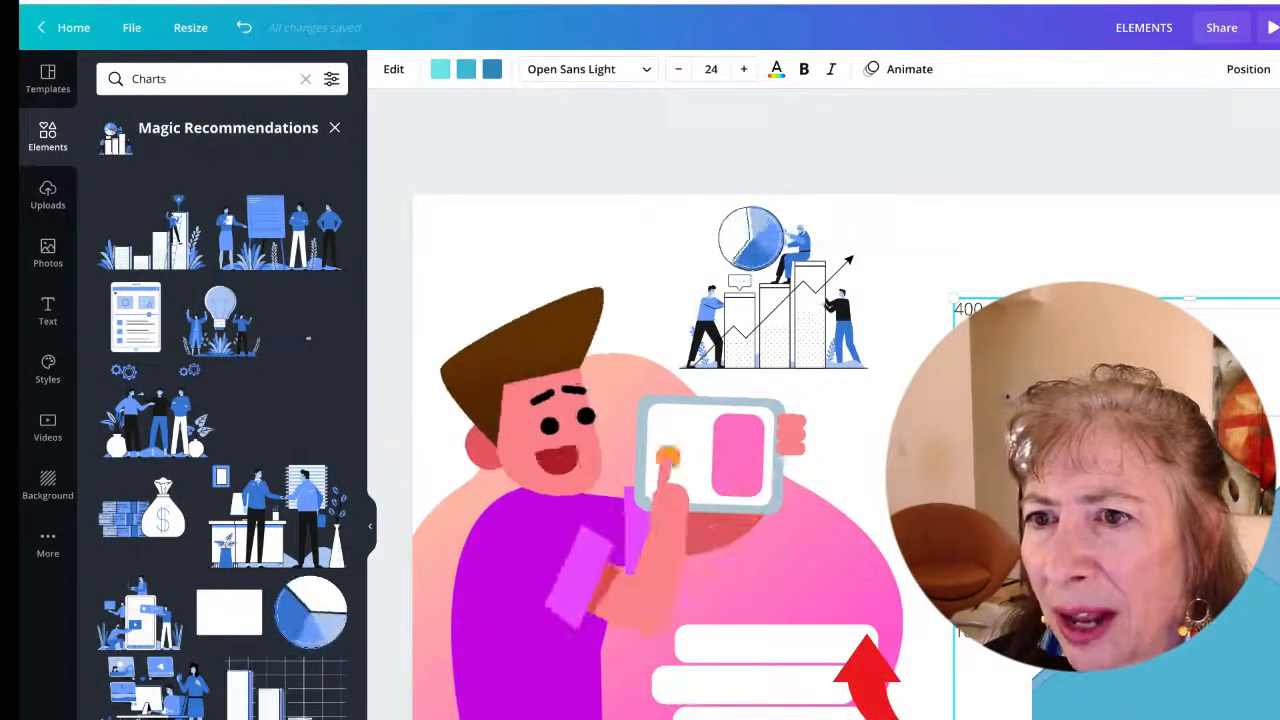
Search the elements for Grids and add a three-row horizontal grid to the page
left_click(306, 80)
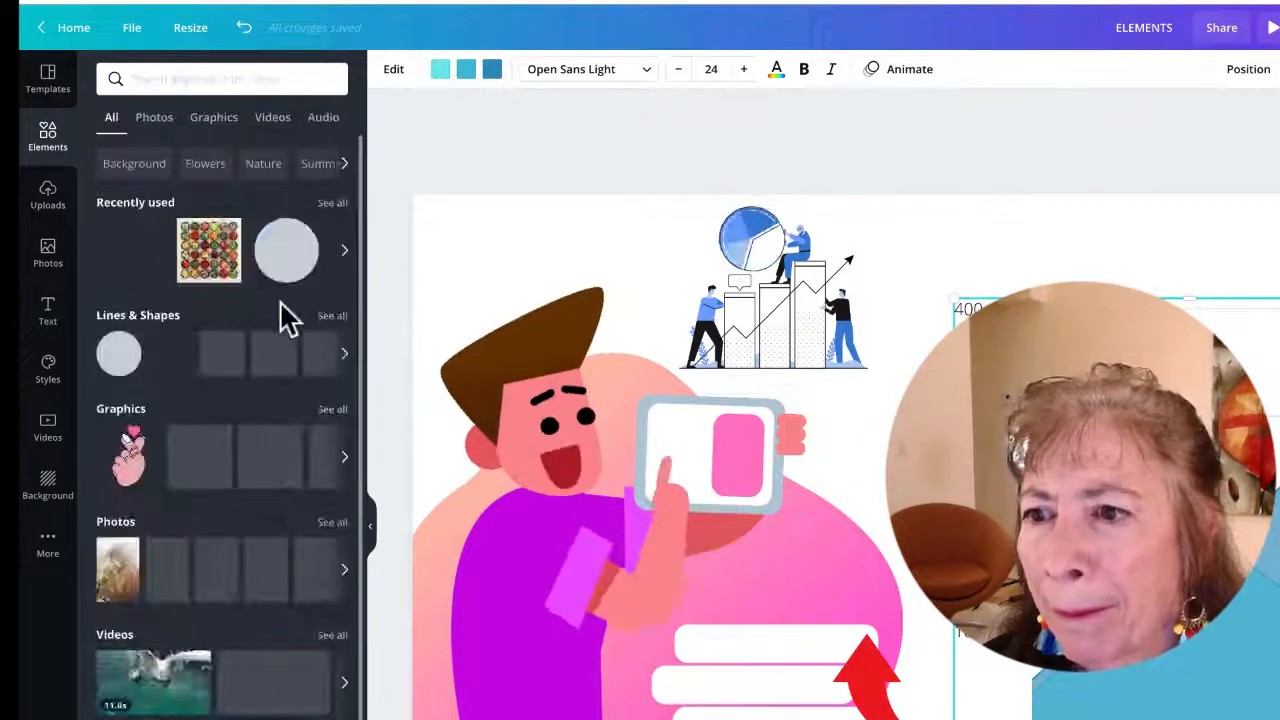
scroll(300, 385, "down", 5)
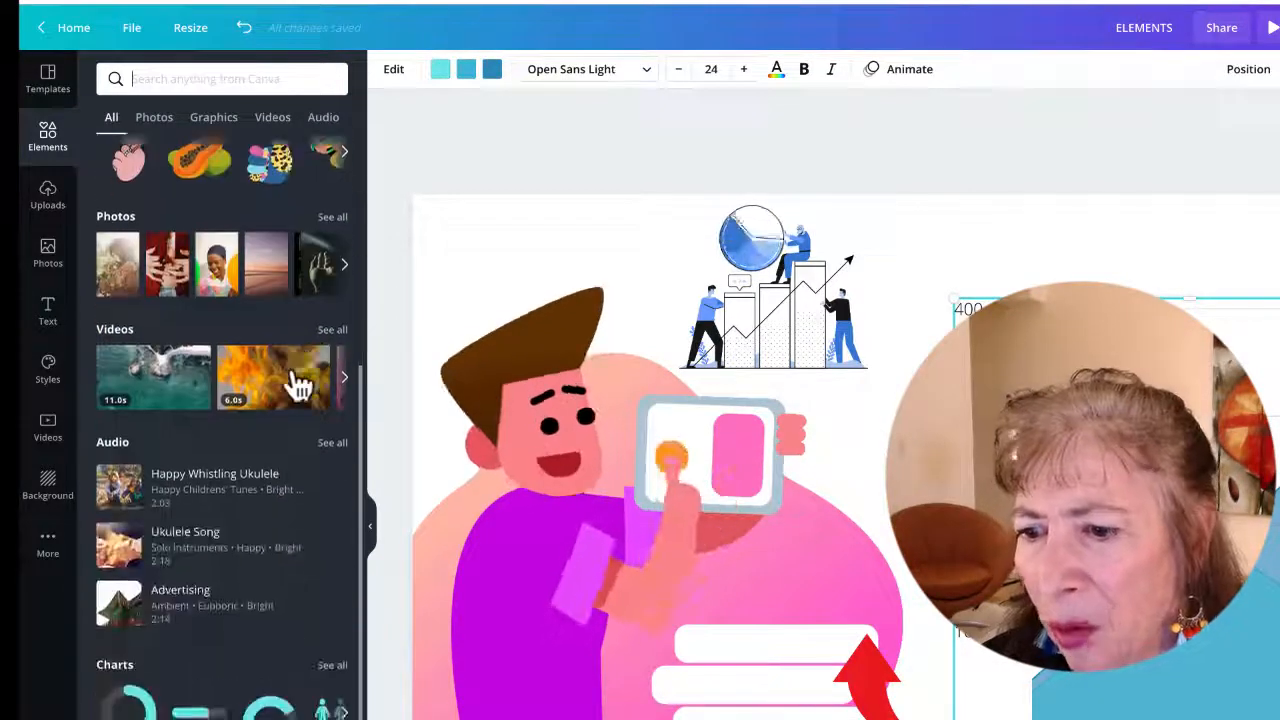
scroll(298, 385, "up", 1)
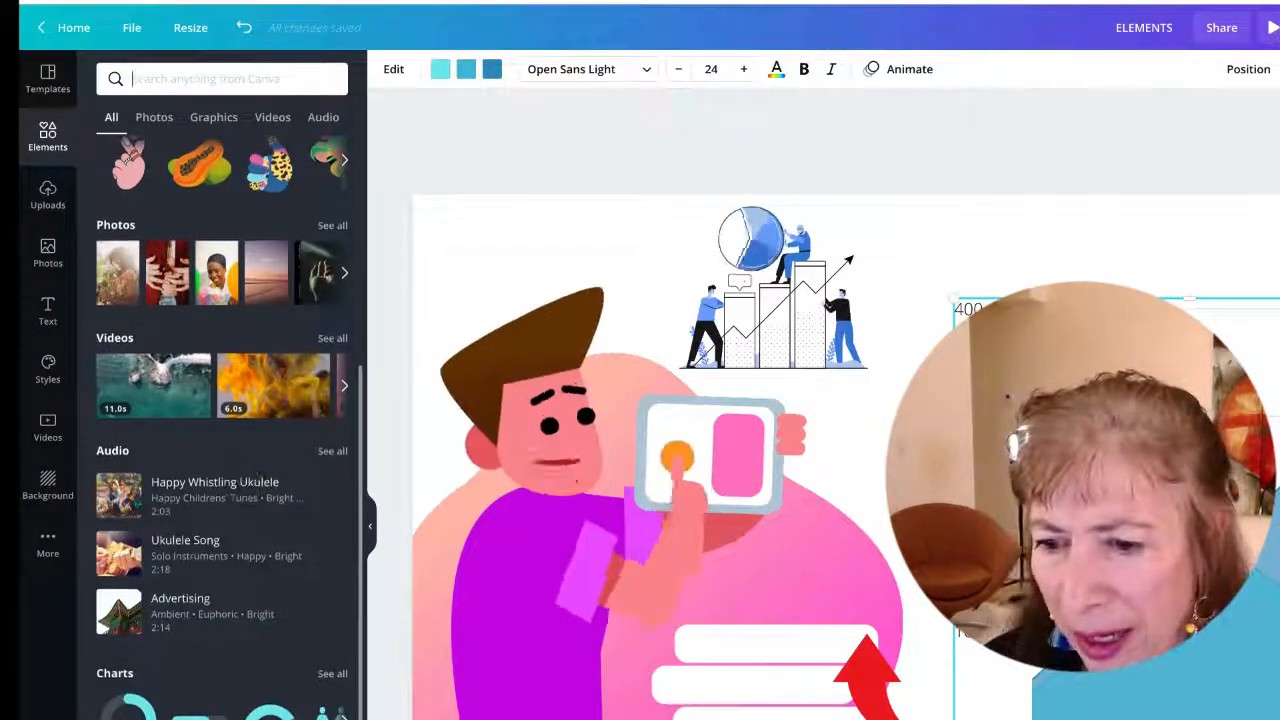
type("Grids")
key("Return")
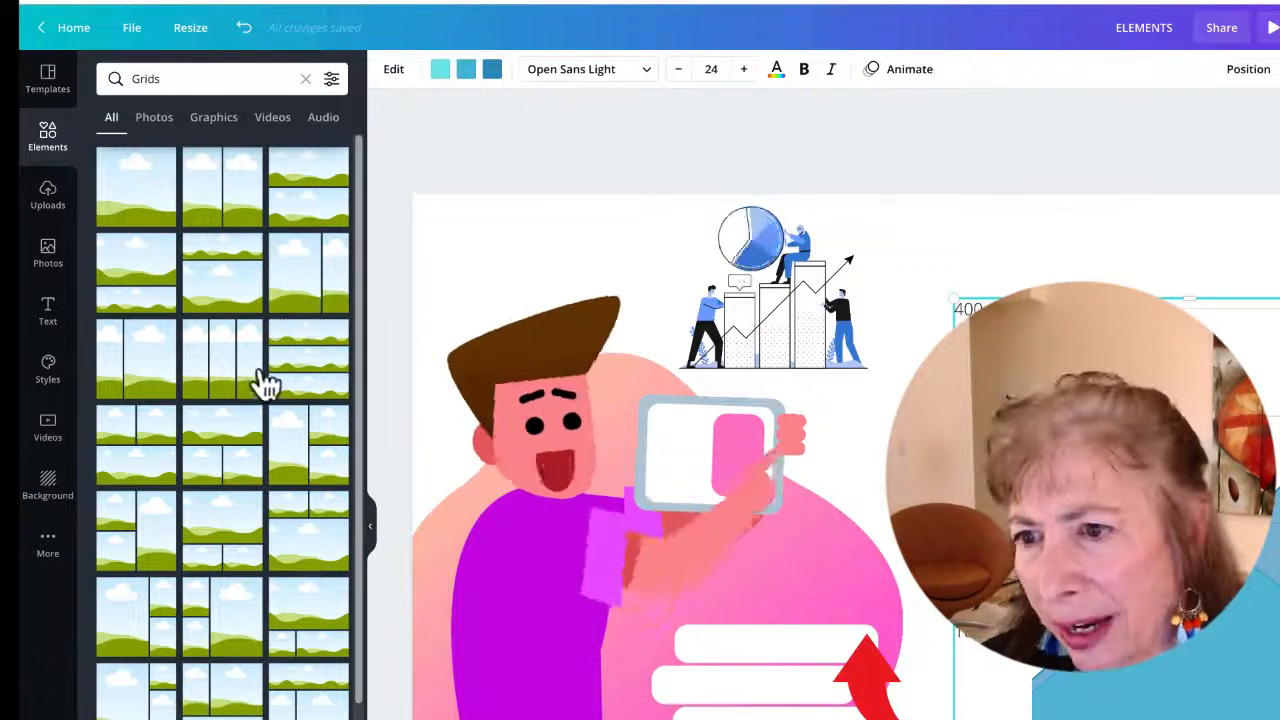
left_click(309, 371)
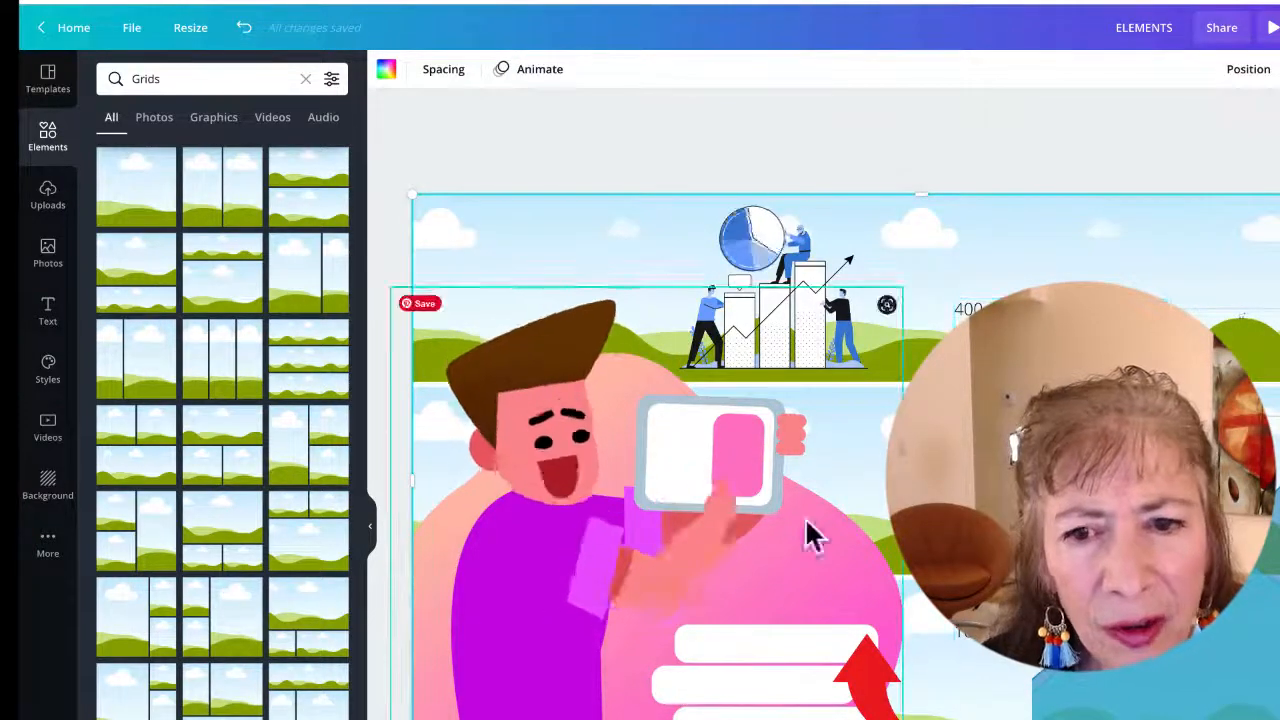
Delete the chart and character illustrations so only the grid remains on the page
left_click_drag(817, 236, 782, 290)
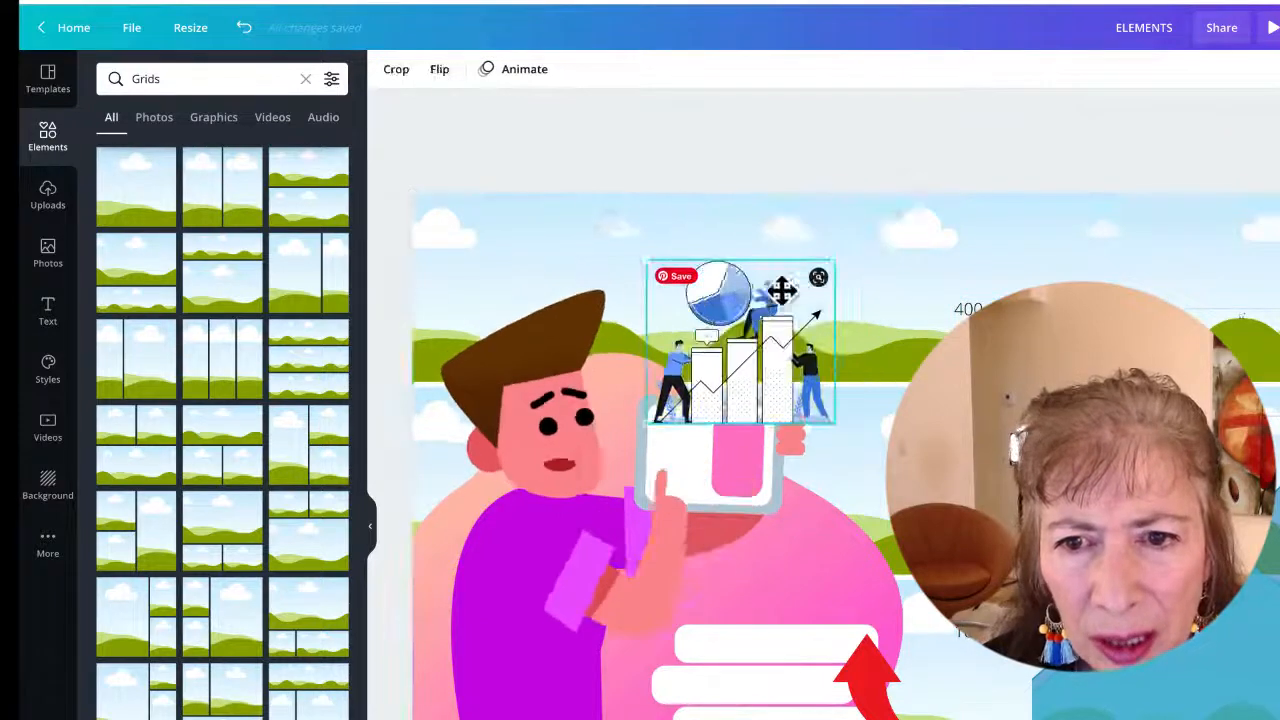
left_click(818, 277)
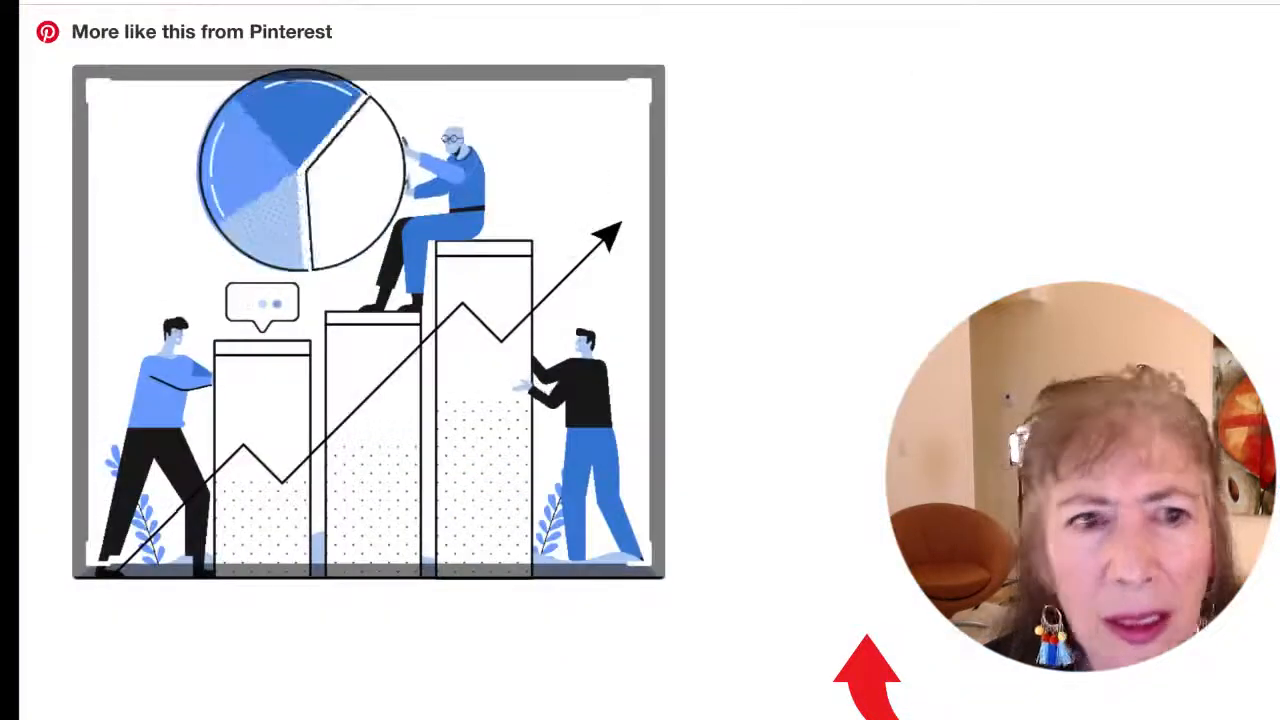
left_click(1258, 60)
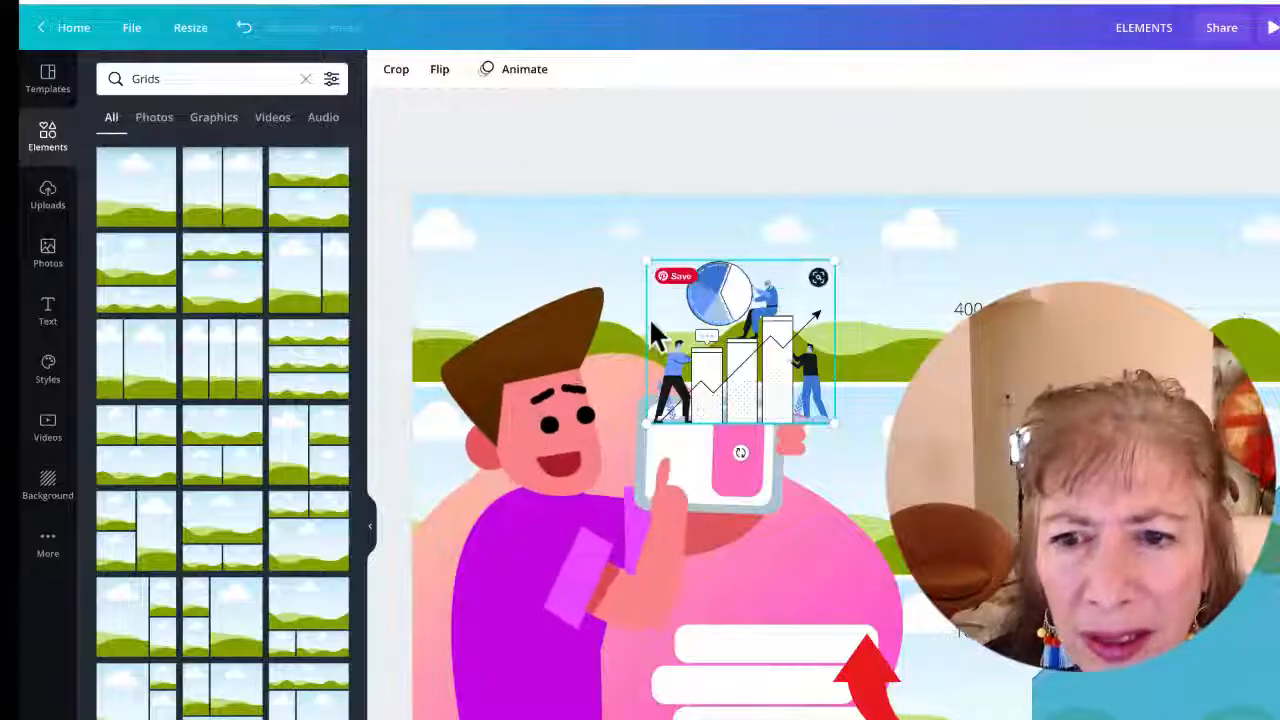
left_click(820, 504)
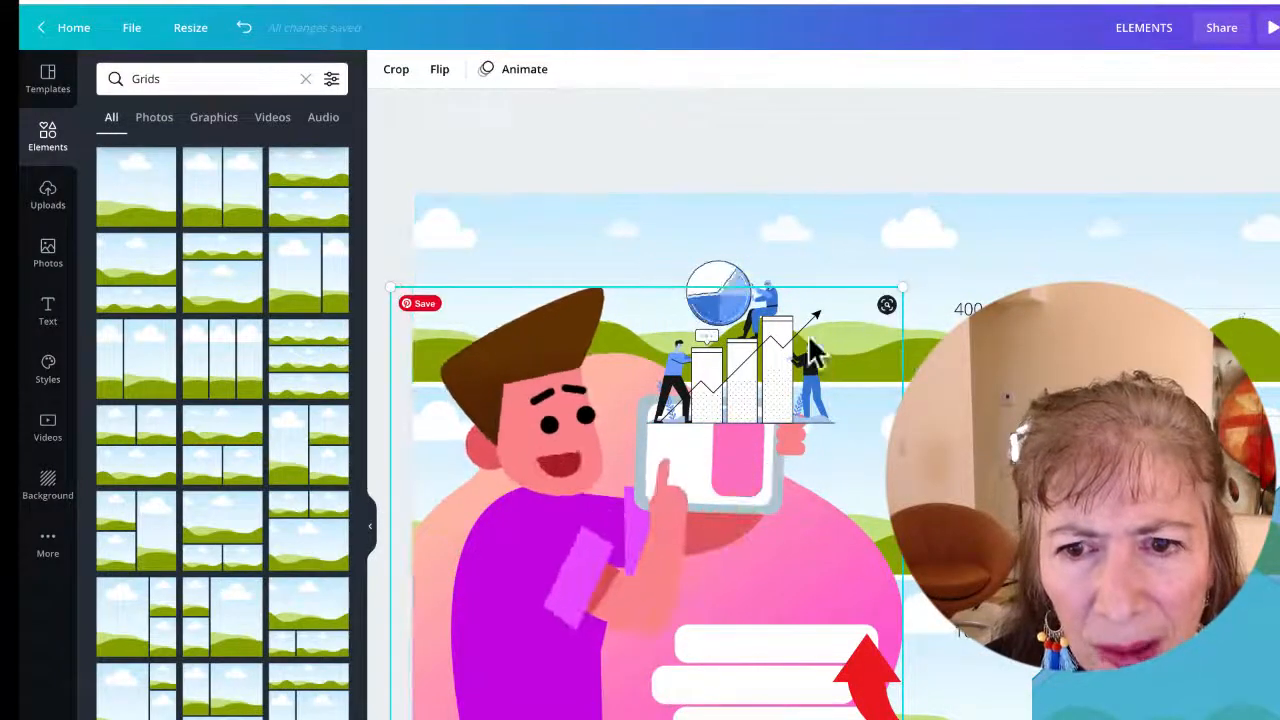
left_click_drag(899, 289, 603, 560)
key("Delete")
left_click(748, 408)
key("Delete")
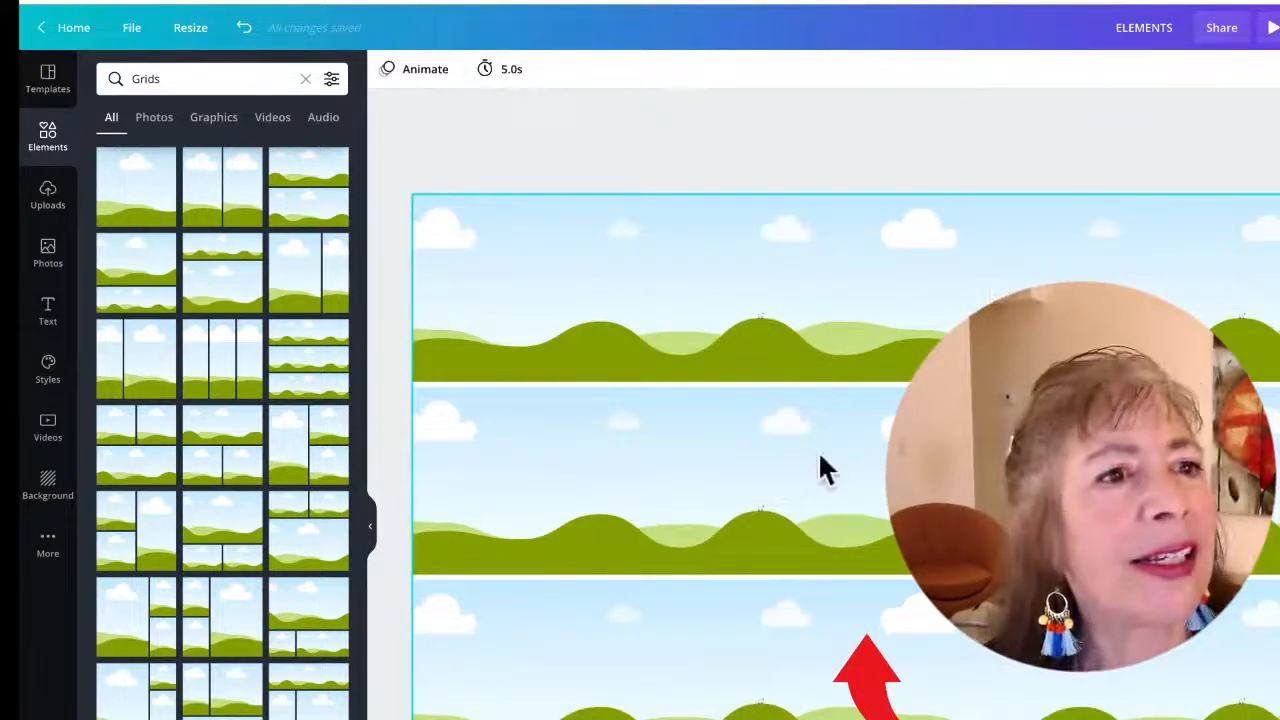
Drop the smiling older man's stock photo into the top grid cell and reposition it to show his face
left_click(48, 255)
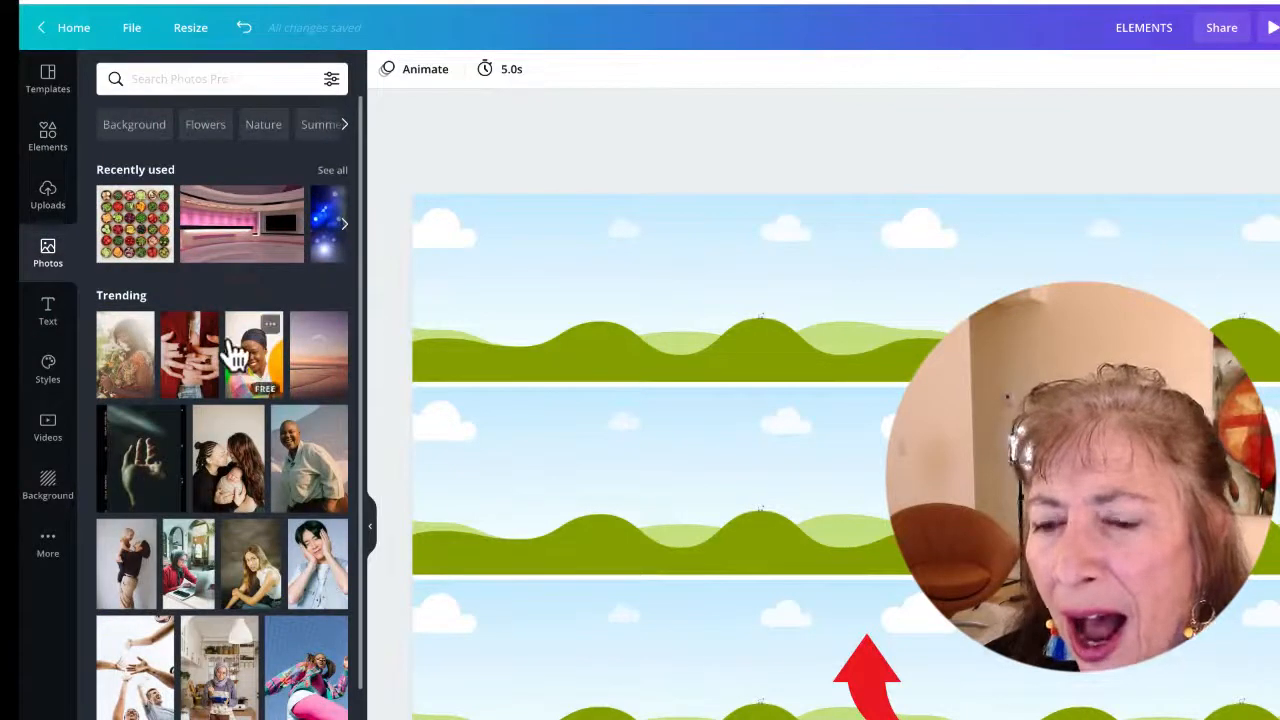
left_click_drag(290, 455, 780, 300)
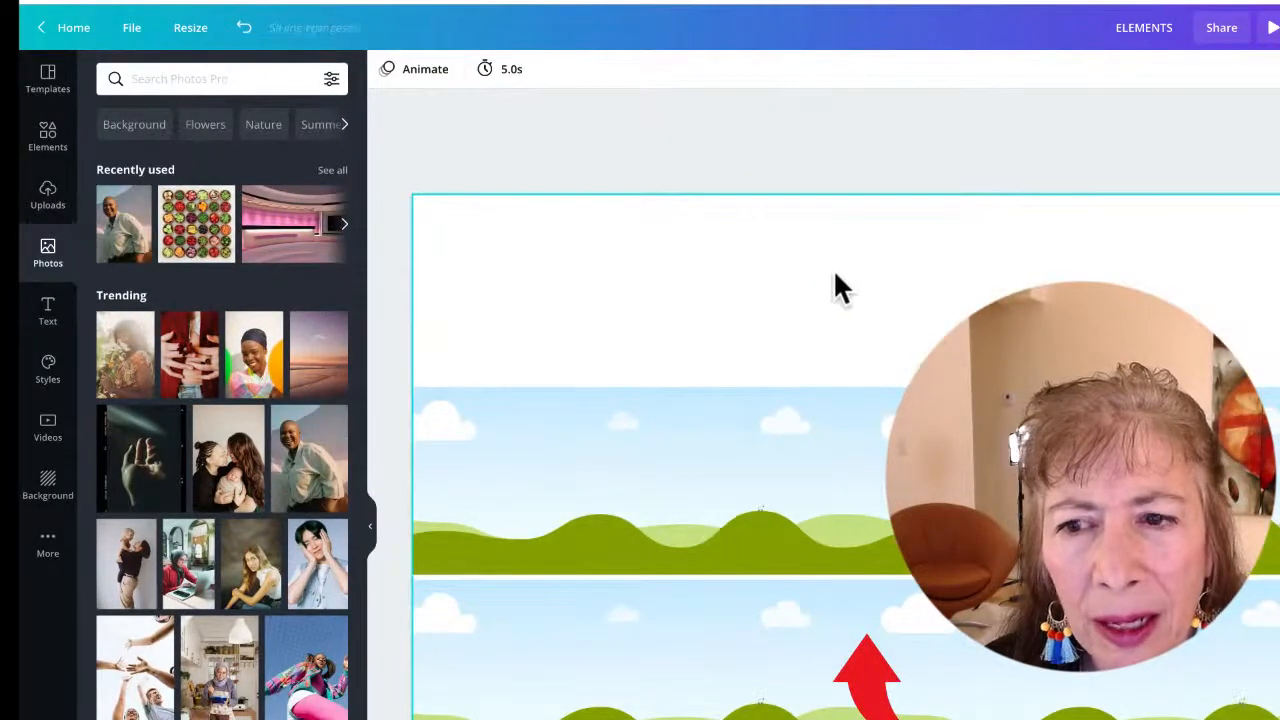
left_click(816, 286)
double_click(843, 284)
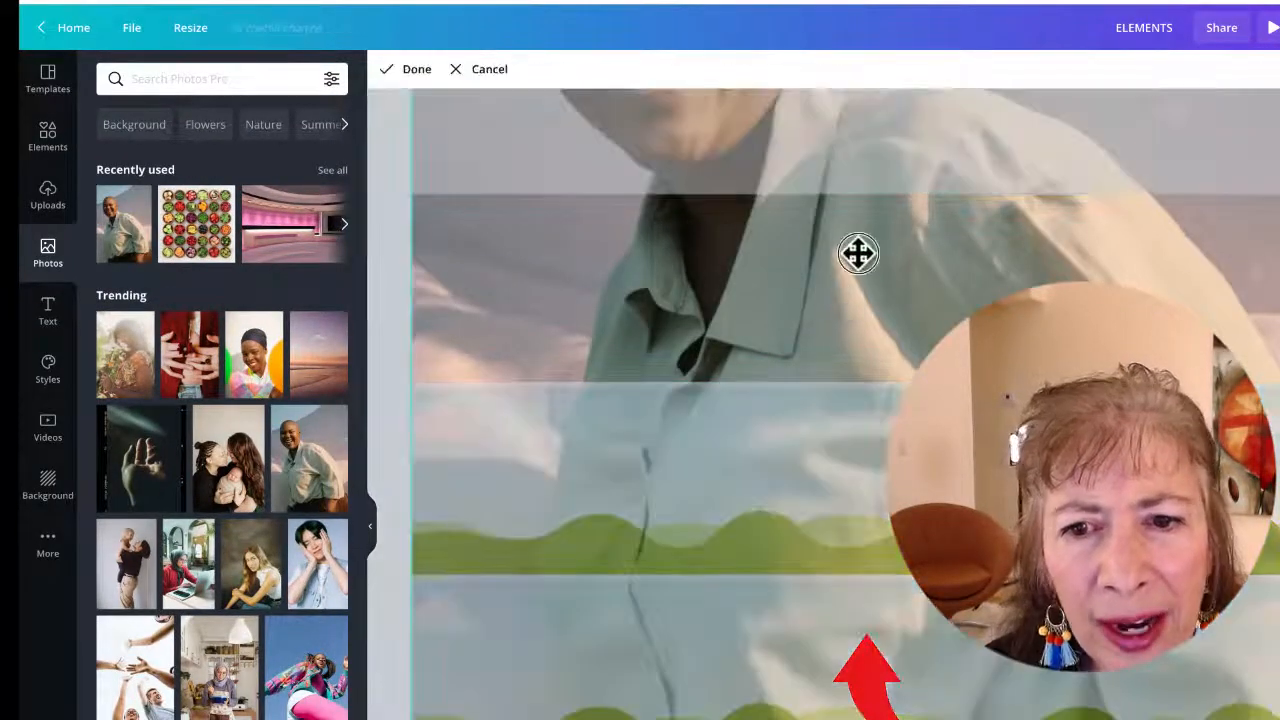
left_click_drag(858, 253, 862, 414)
left_click_drag(850, 266, 869, 401)
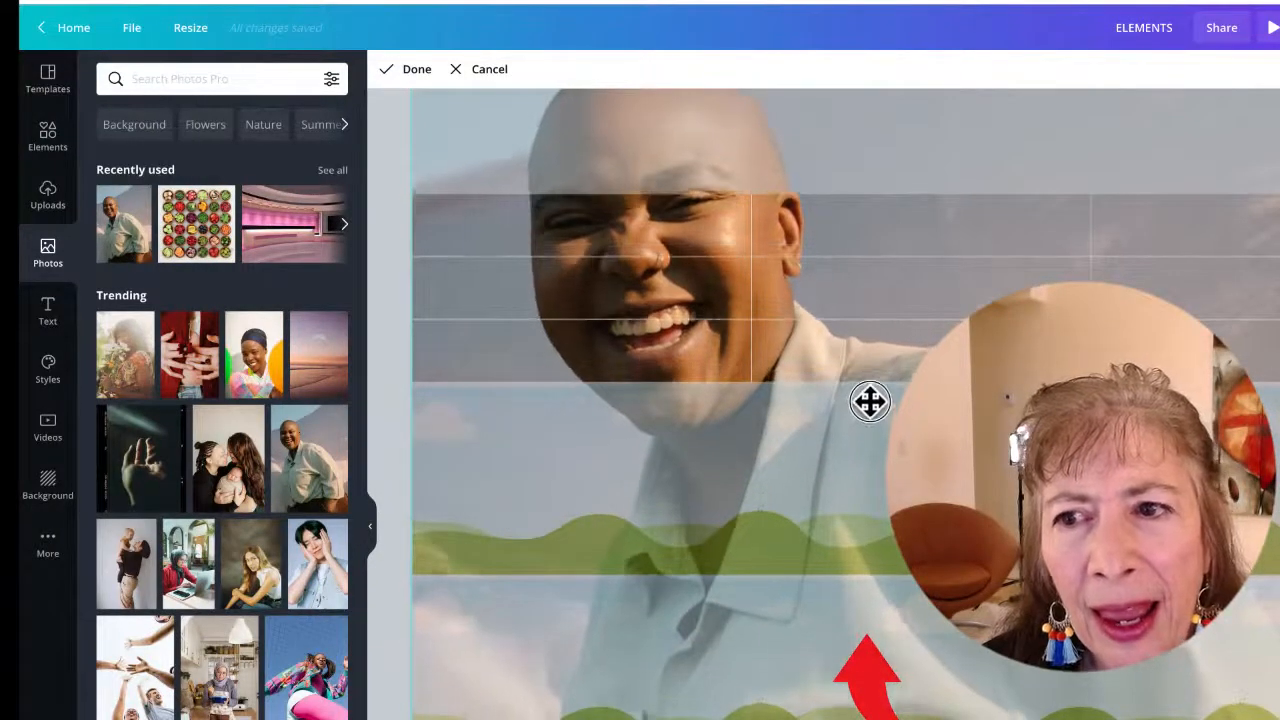
left_click(414, 72)
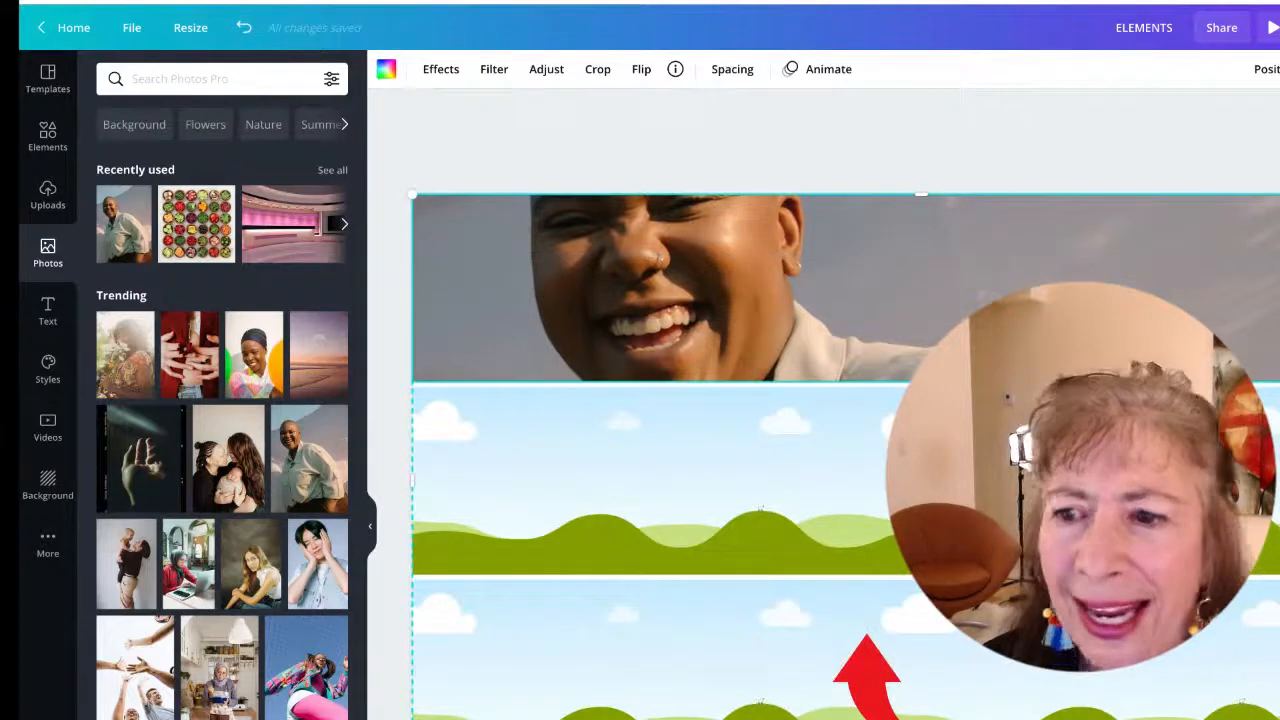
Fill the middle cell with the hand-on-cheek portrait, repositioned to show the face, and the bottom cell with the embracing couple photo
left_click_drag(314, 552, 880, 480)
double_click(882, 486)
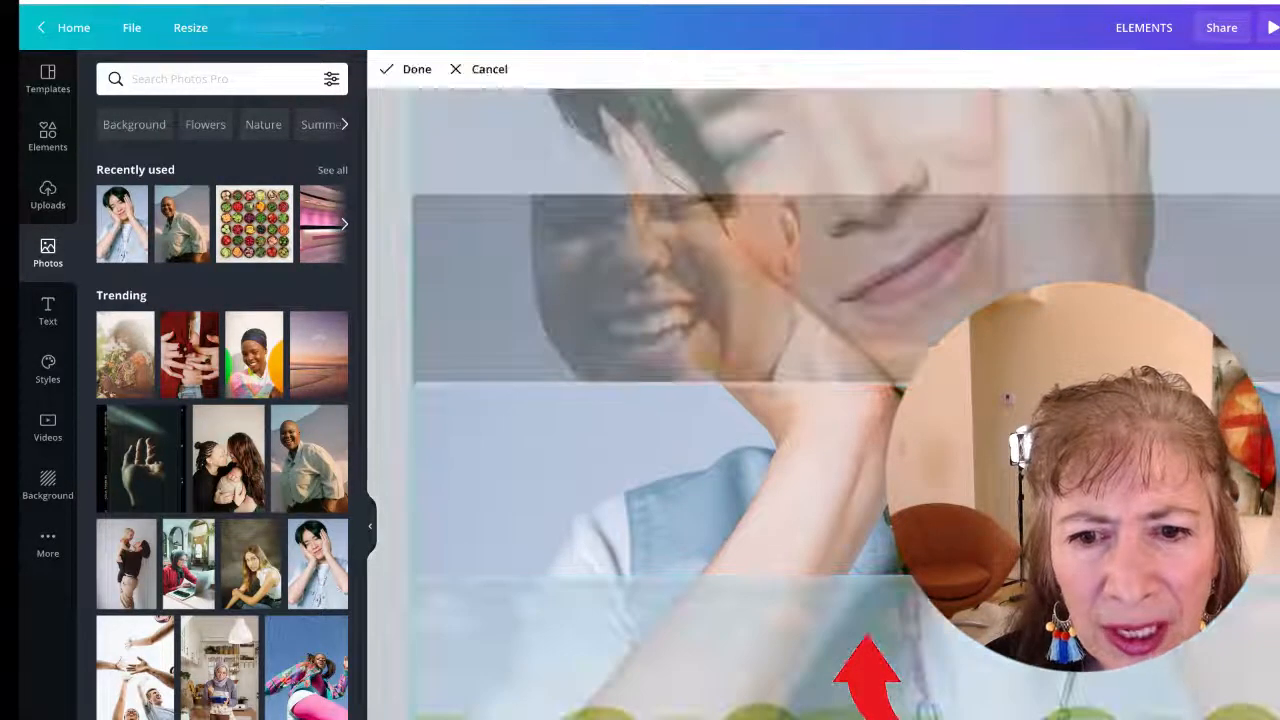
left_click_drag(912, 335, 912, 585)
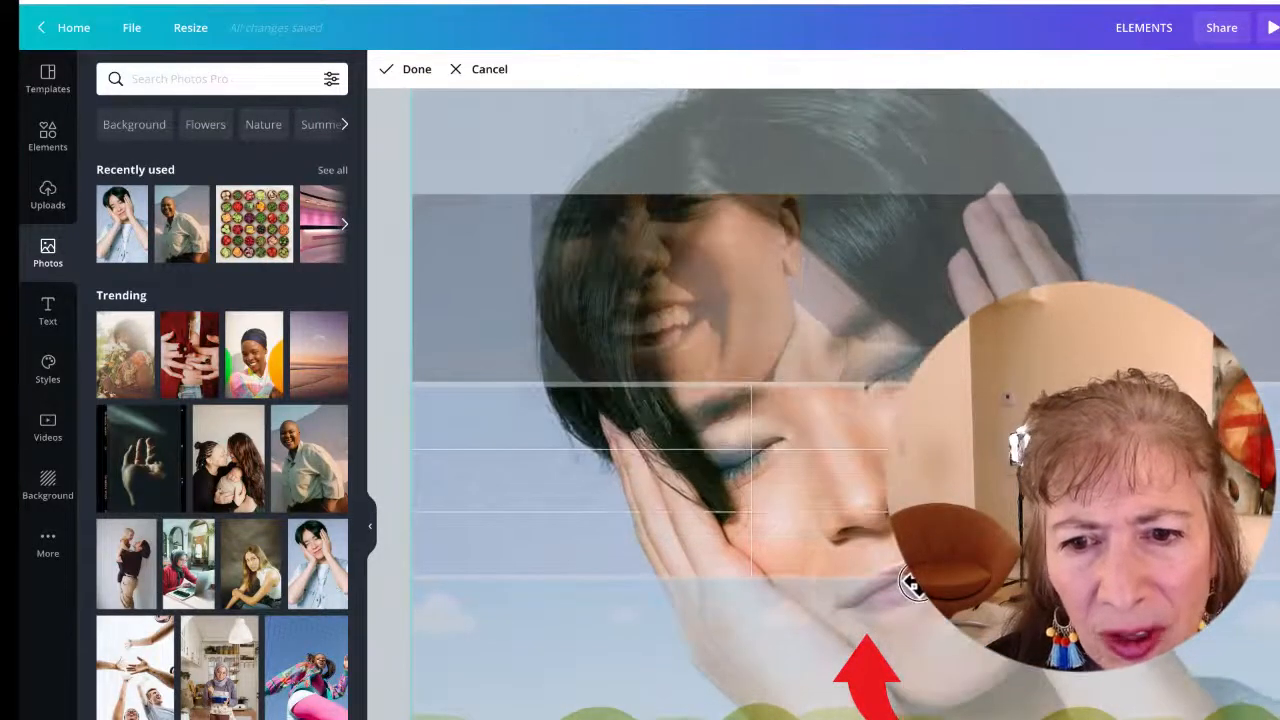
left_click(410, 69)
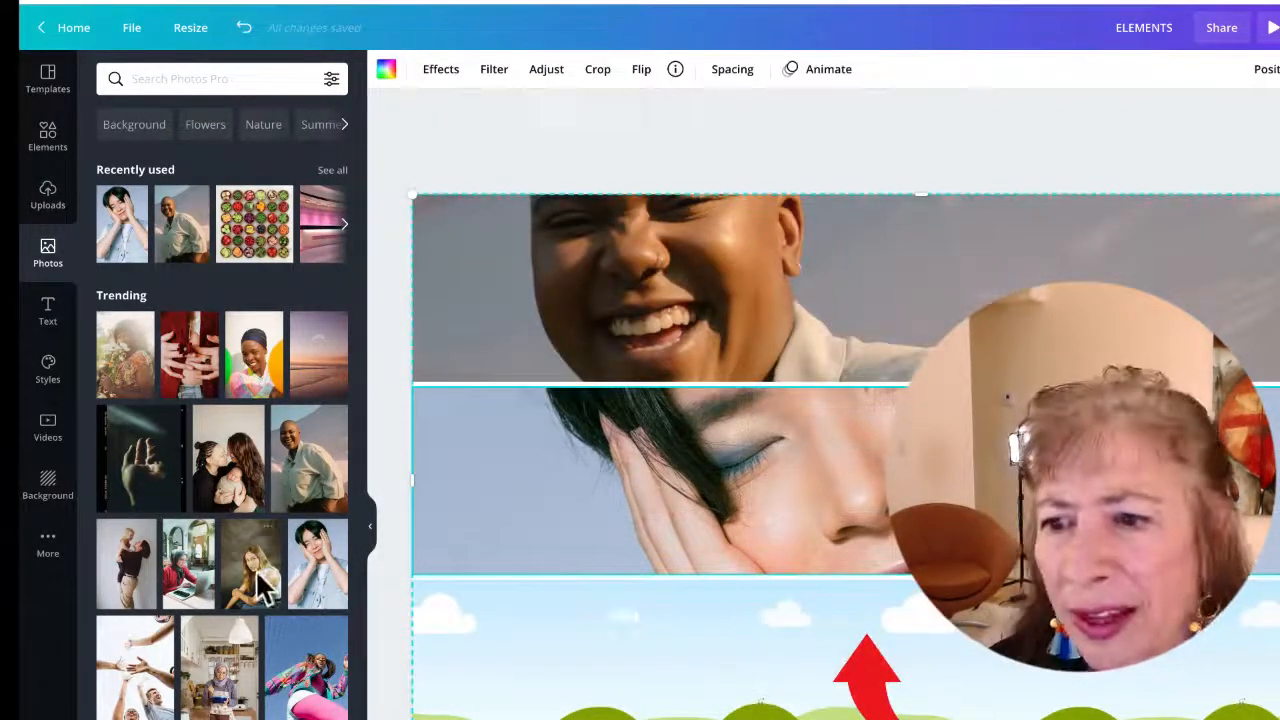
left_click_drag(228, 488, 912, 643)
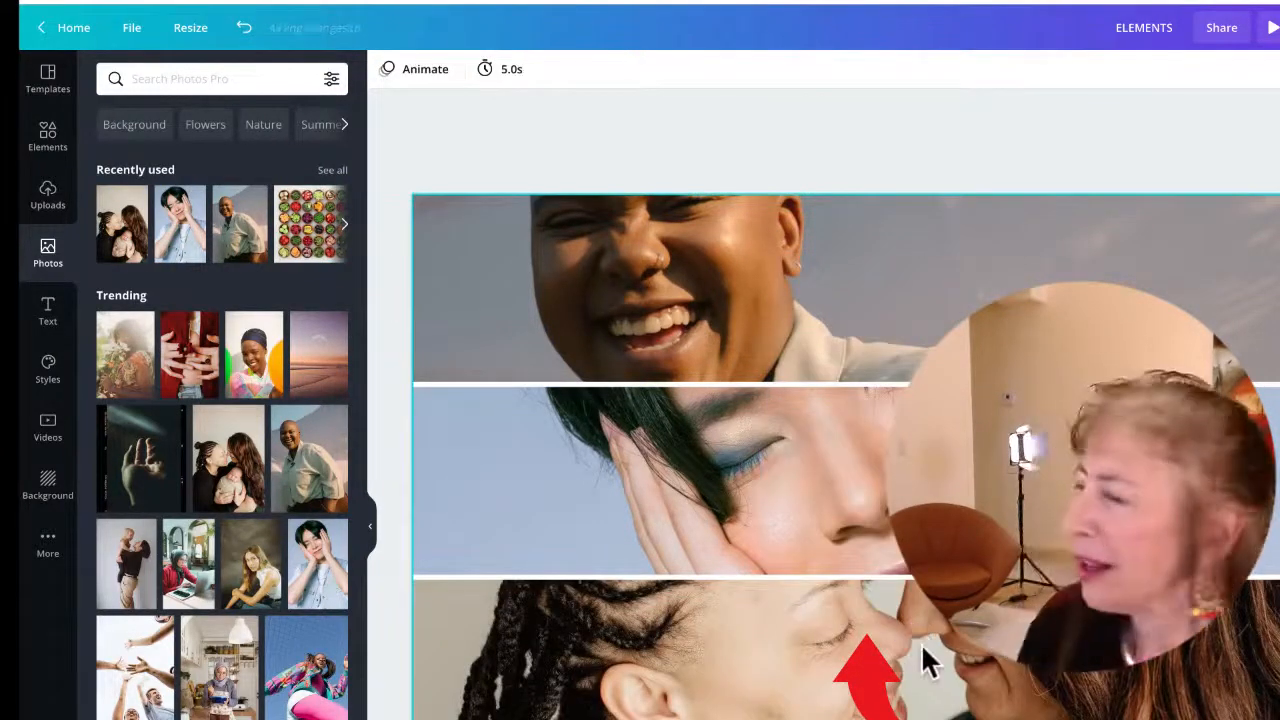
Add a heading text box to the page and enlarge it to size 116
left_click(49, 325)
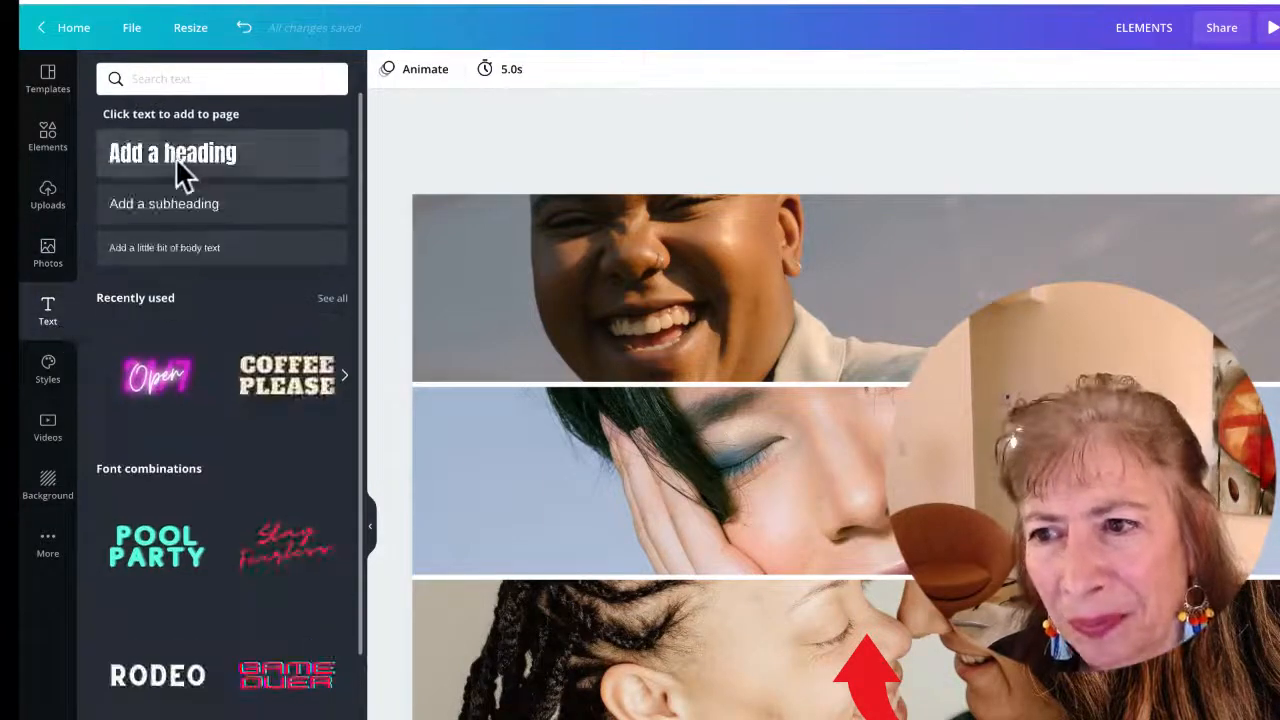
left_click(190, 155)
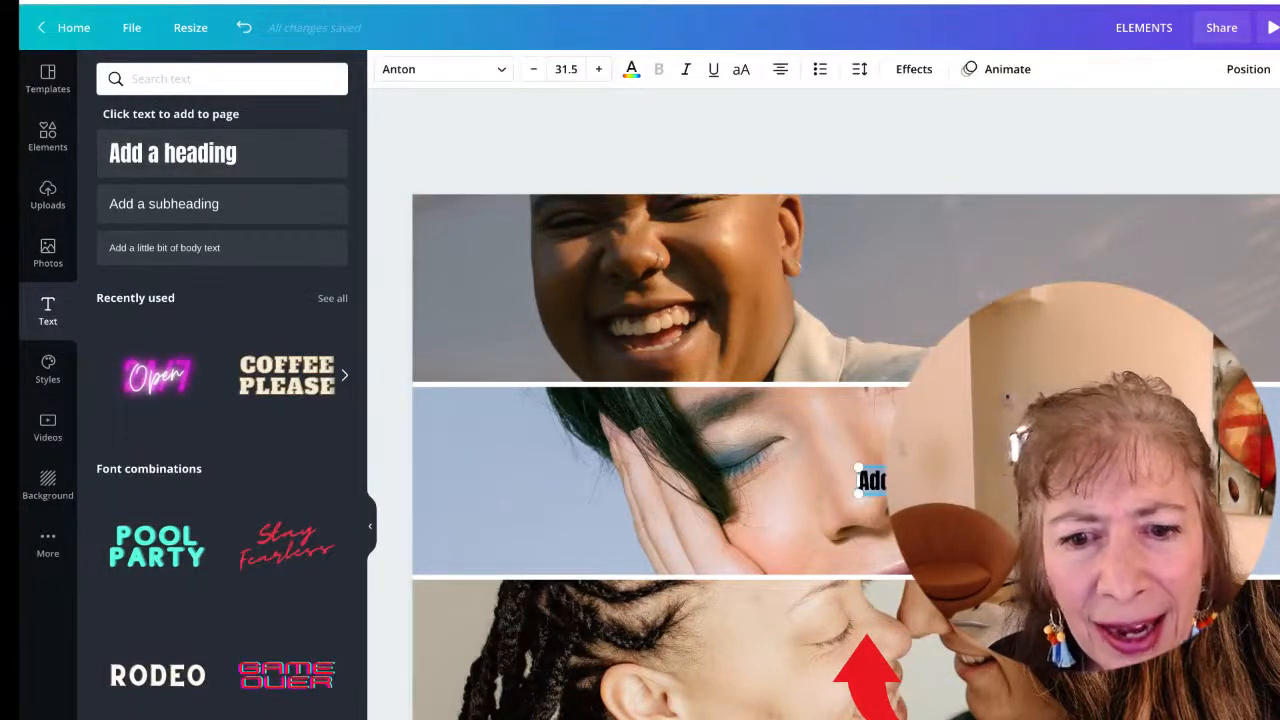
left_click_drag(984, 494, 1266, 604)
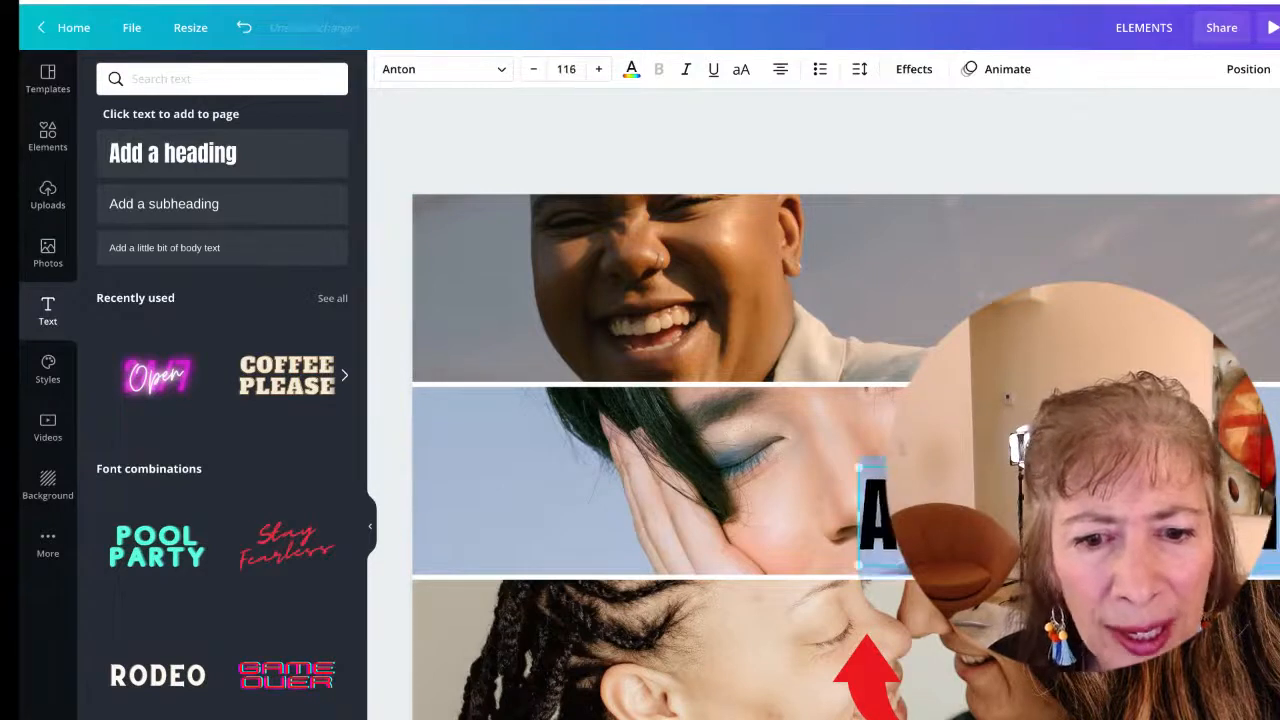
Set the heading font to Agrandir Narrow Black and colour the text yellow
left_click(438, 72)
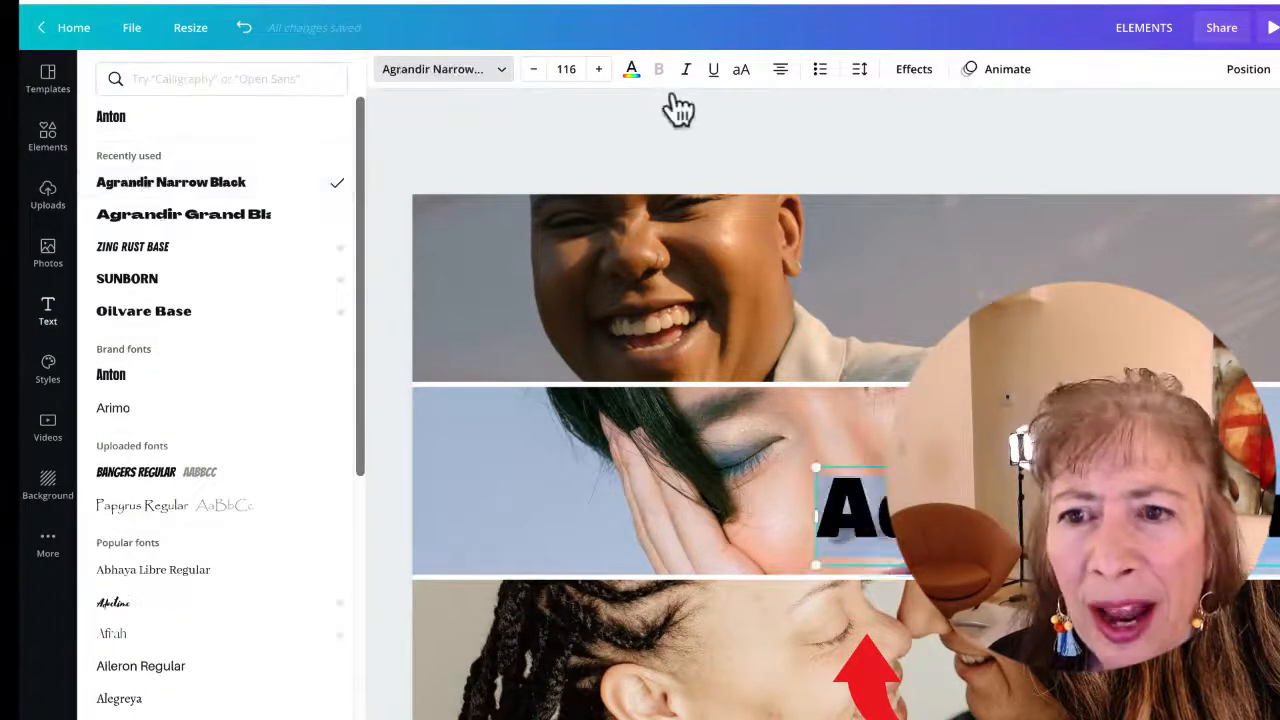
left_click(631, 72)
left_click(202, 258)
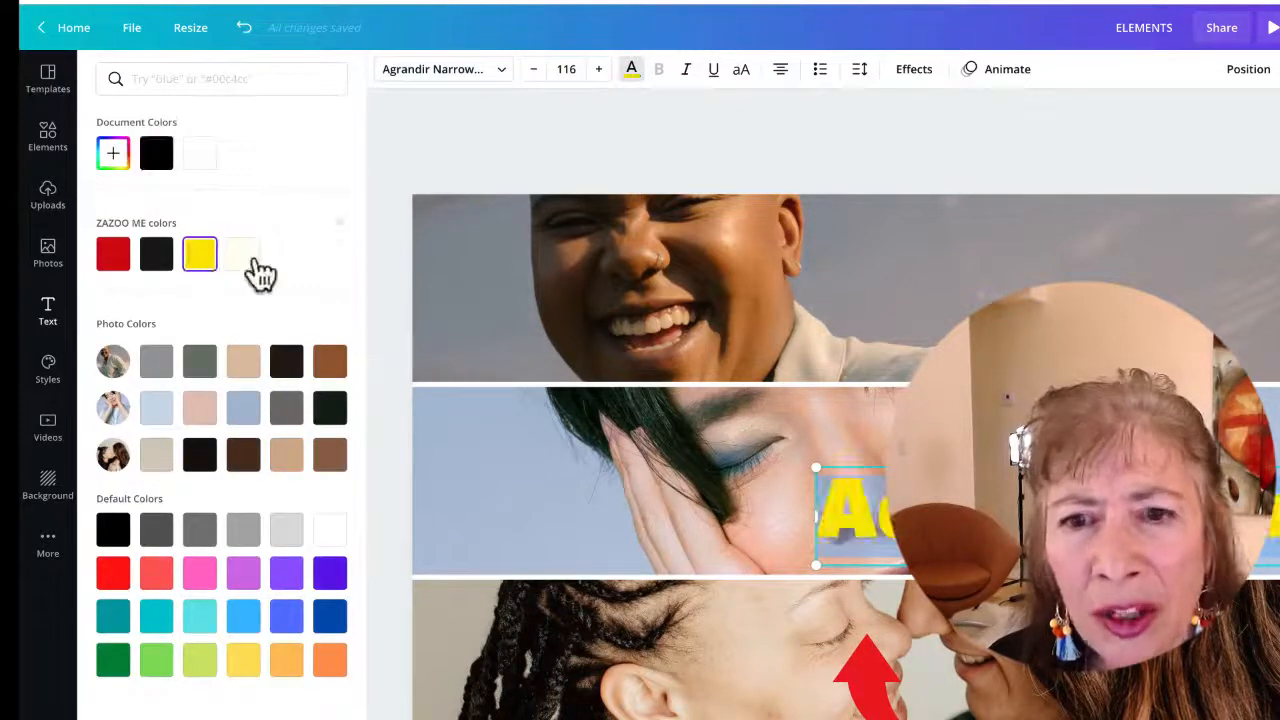
Apply the Shadow text effect to the heading with a black shadow colour
left_click(913, 69)
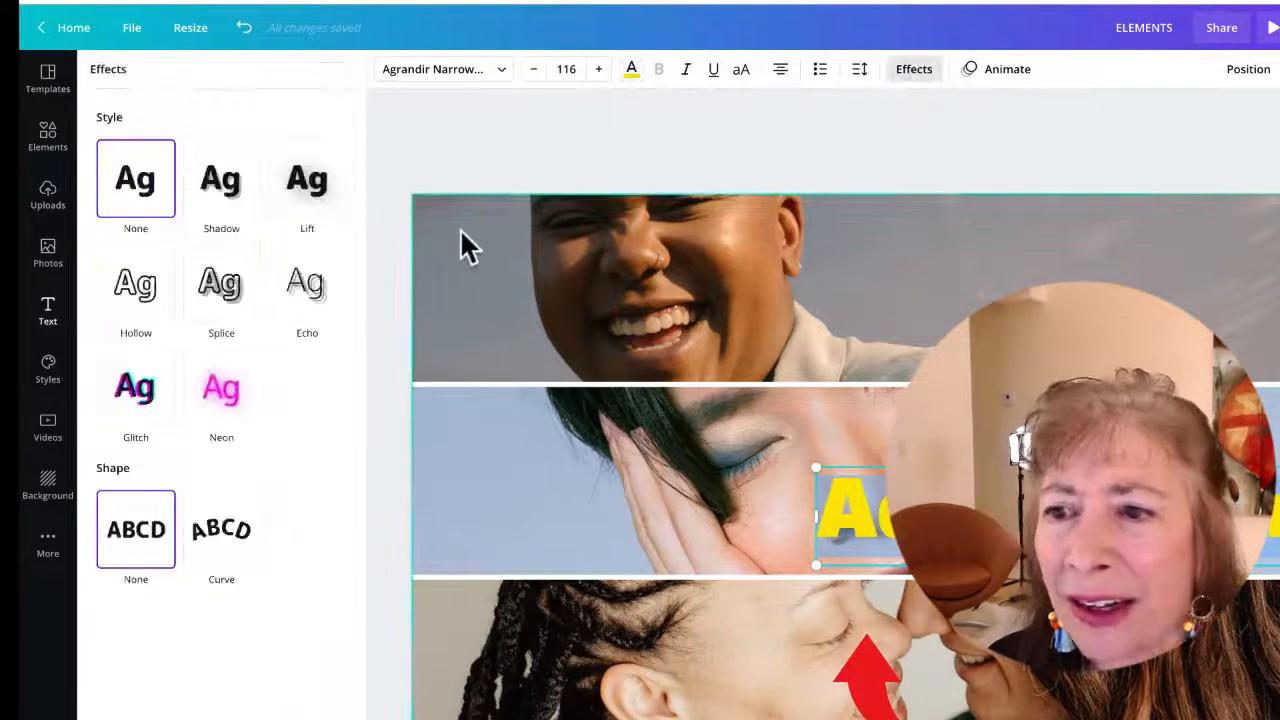
left_click(228, 200)
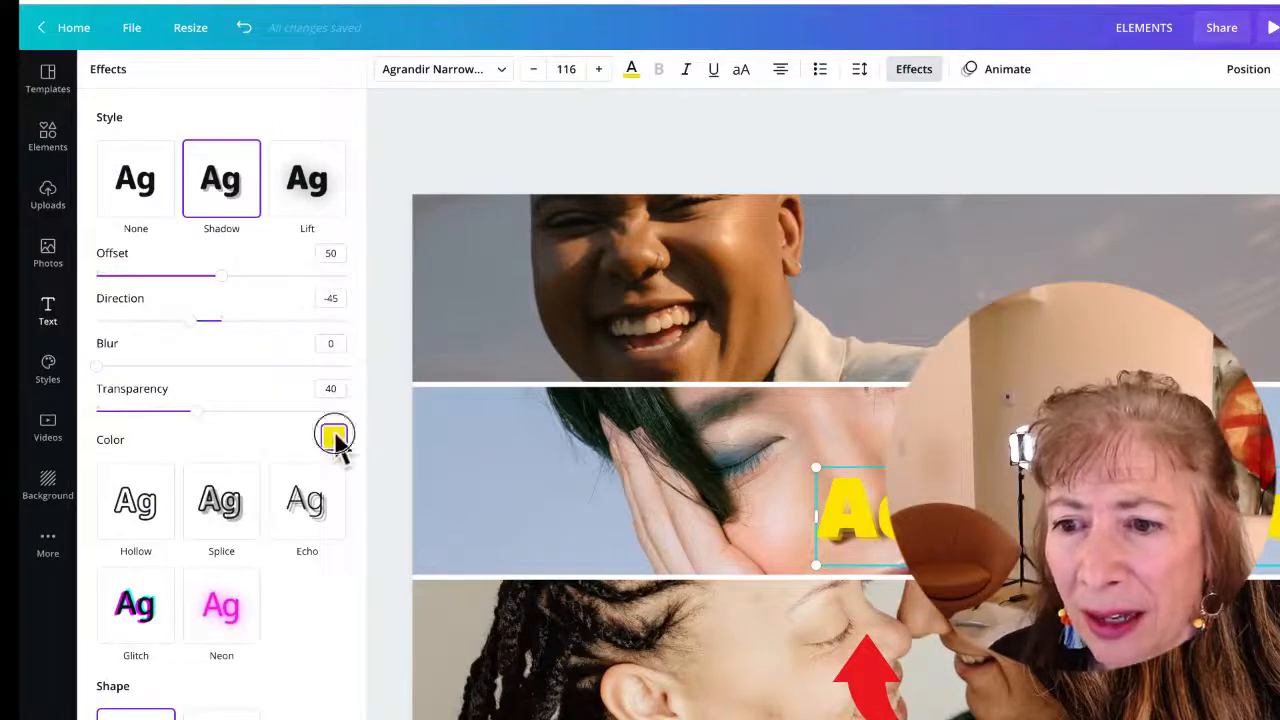
left_click(334, 437)
Move the heading over the top photos and enlarge it to size 167, spanning the top two cells
left_click_drag(850, 510, 709, 320)
left_click_drag(1134, 364, 1279, 406)
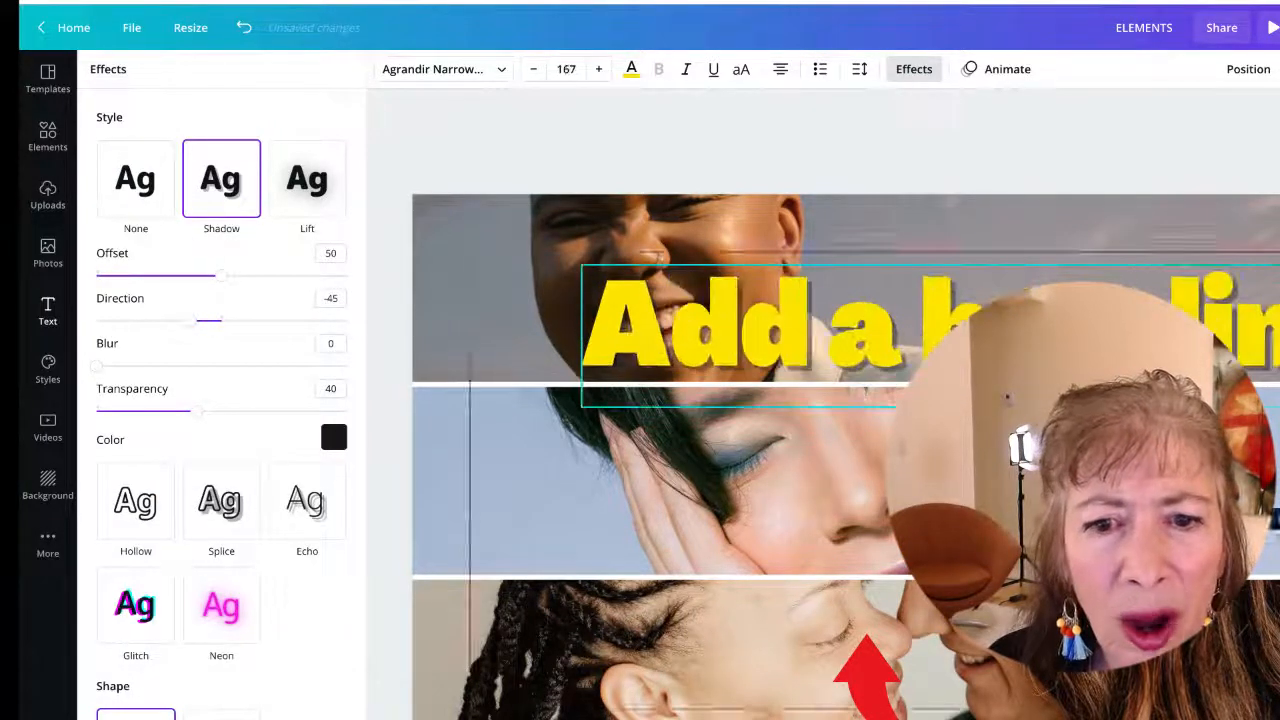
left_click_drag(910, 313, 903, 370)
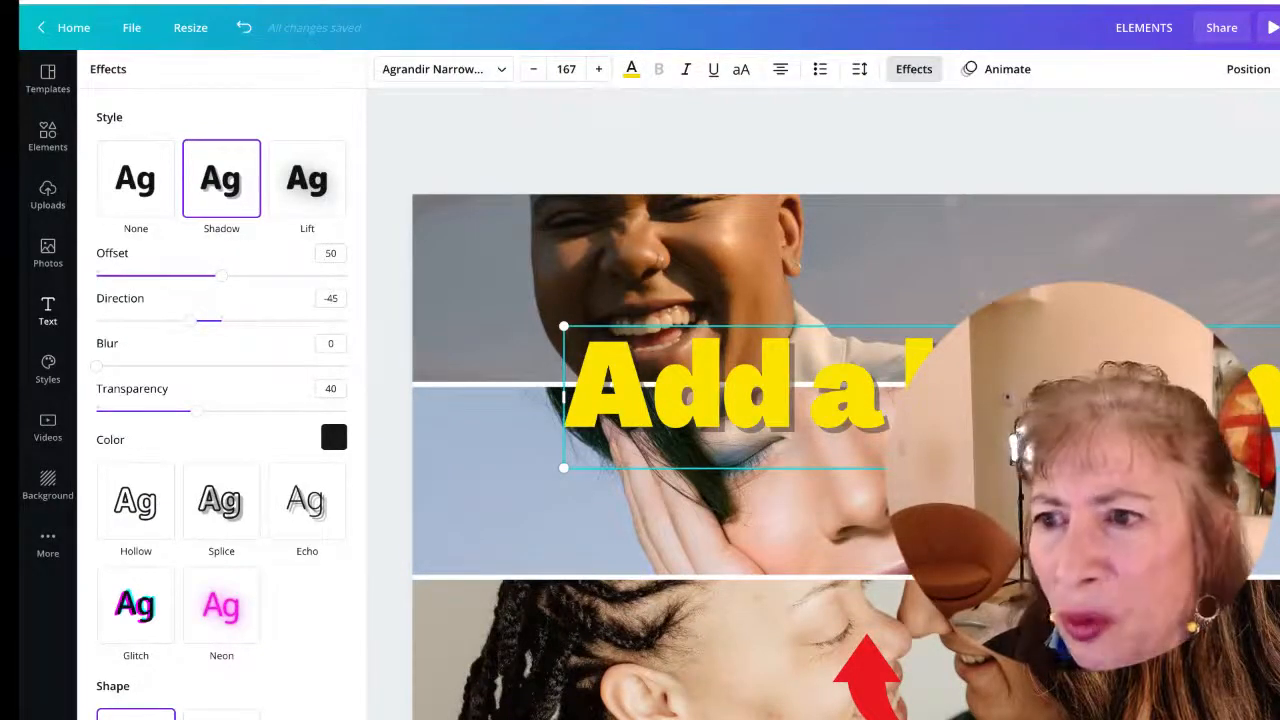
Browse the Grids element results under the Photos, Graphics and Videos tabs, then clear the search
left_click(48, 137)
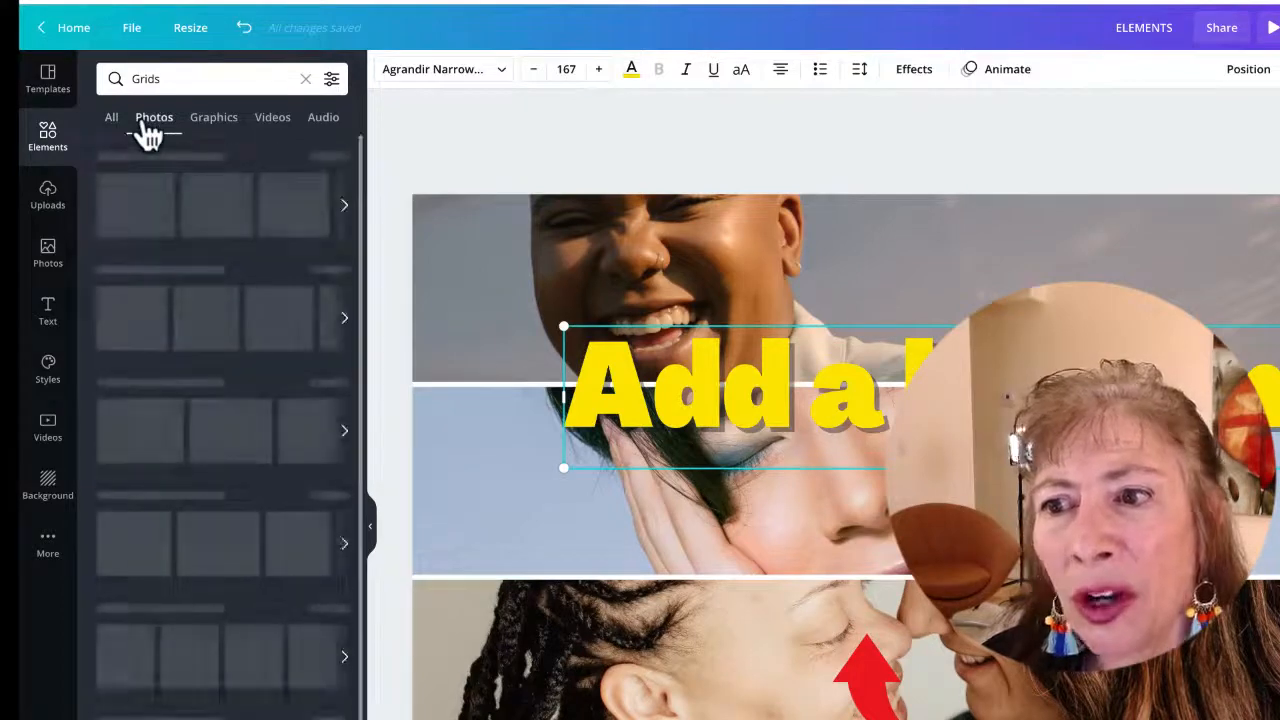
left_click(214, 128)
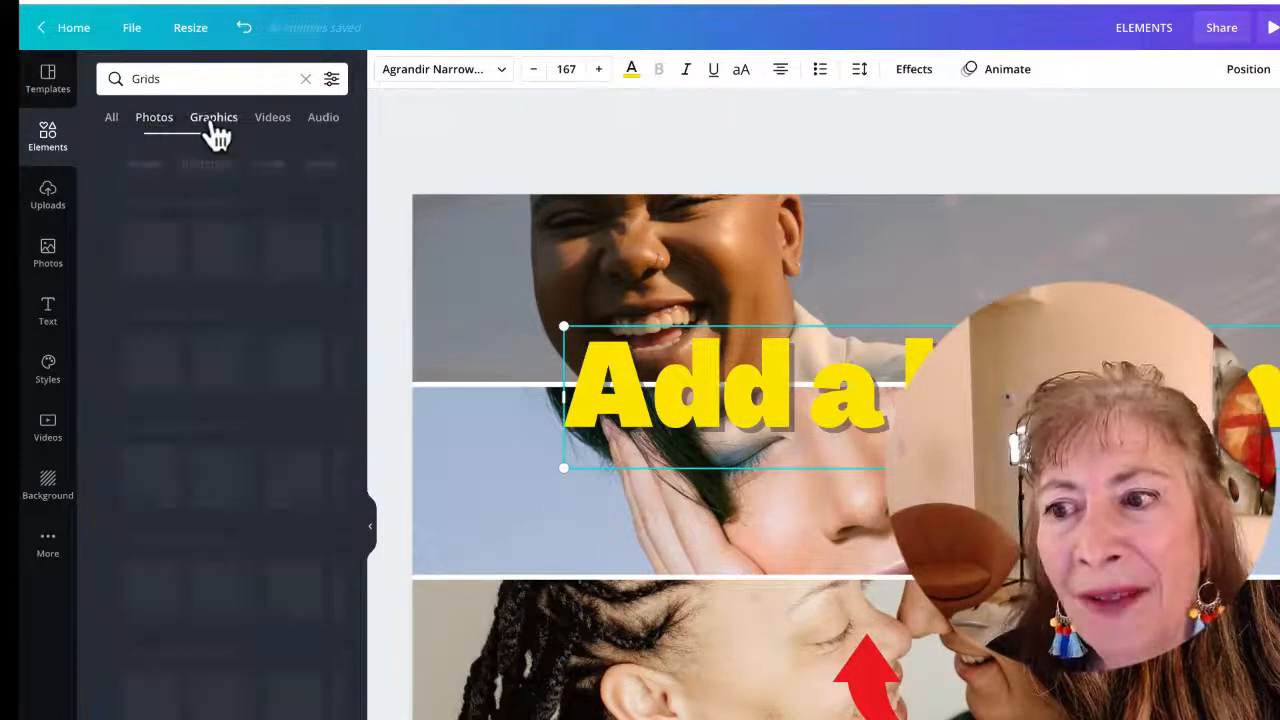
left_click(272, 120)
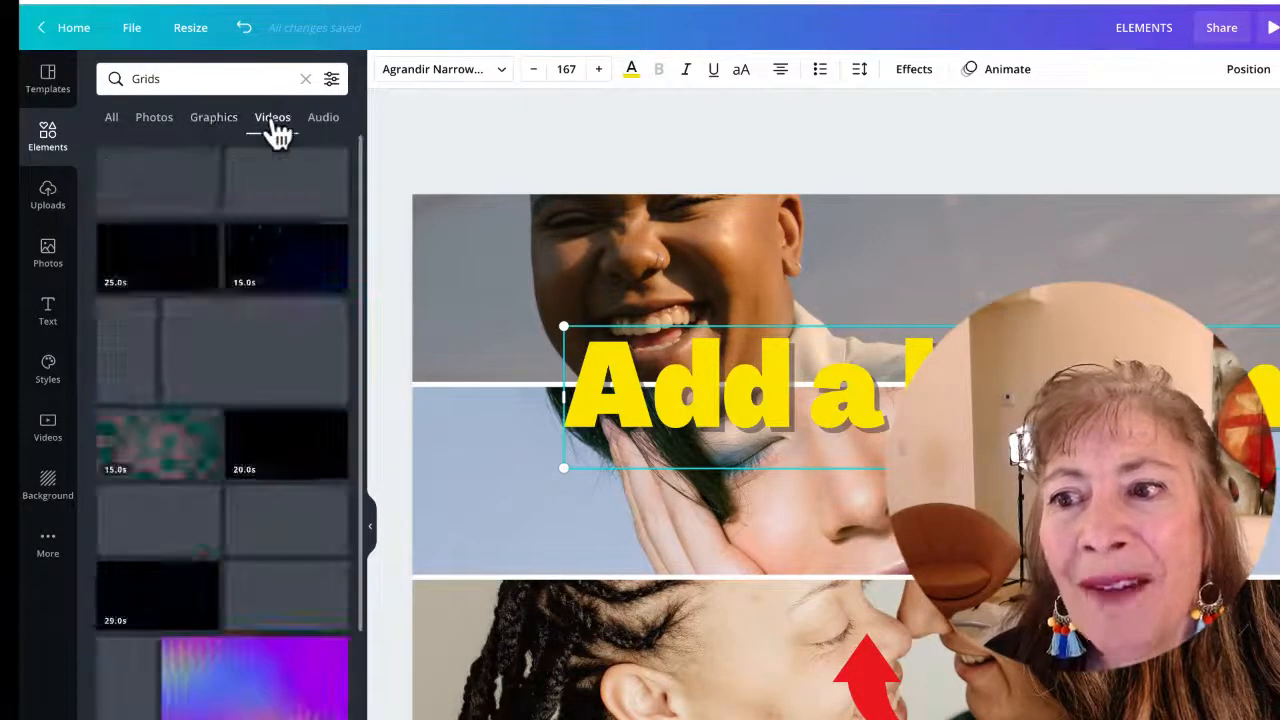
left_click(305, 80)
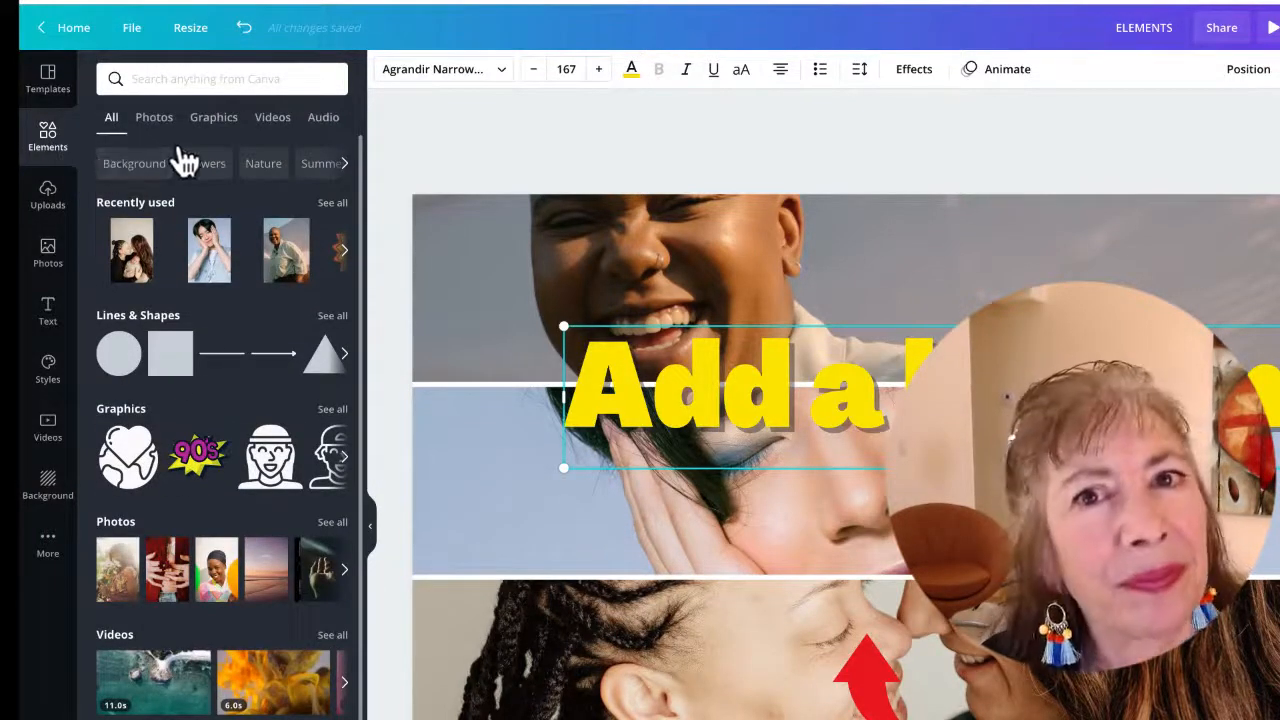
Search the elements for fish and browse the Photos, Graphics, Videos and Audio results before clearing the search
left_click(168, 80)
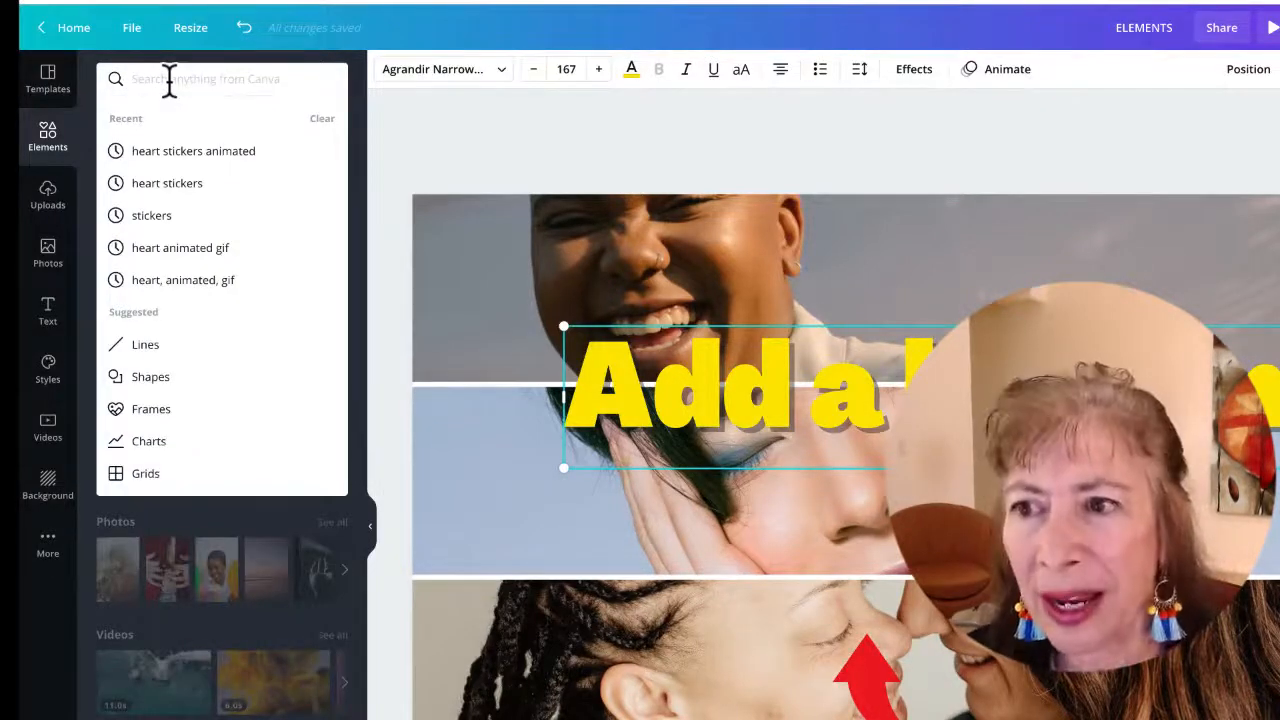
type("fish")
key("Return")
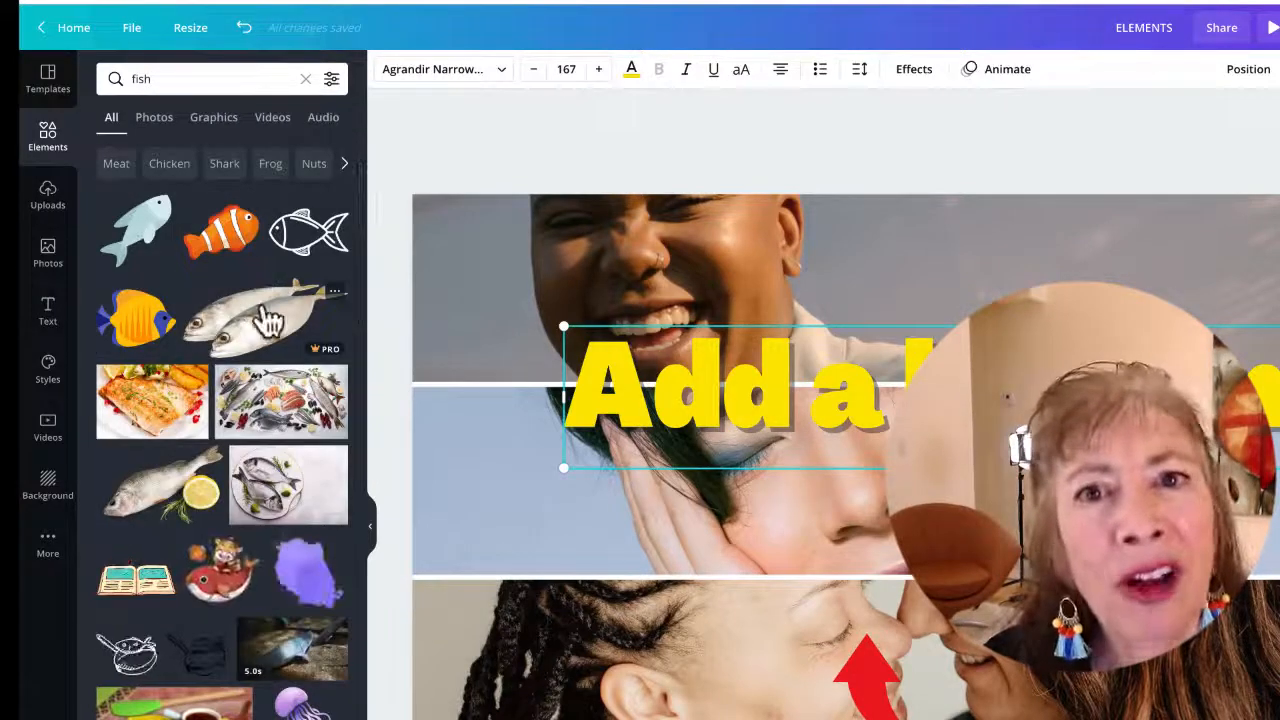
left_click(157, 125)
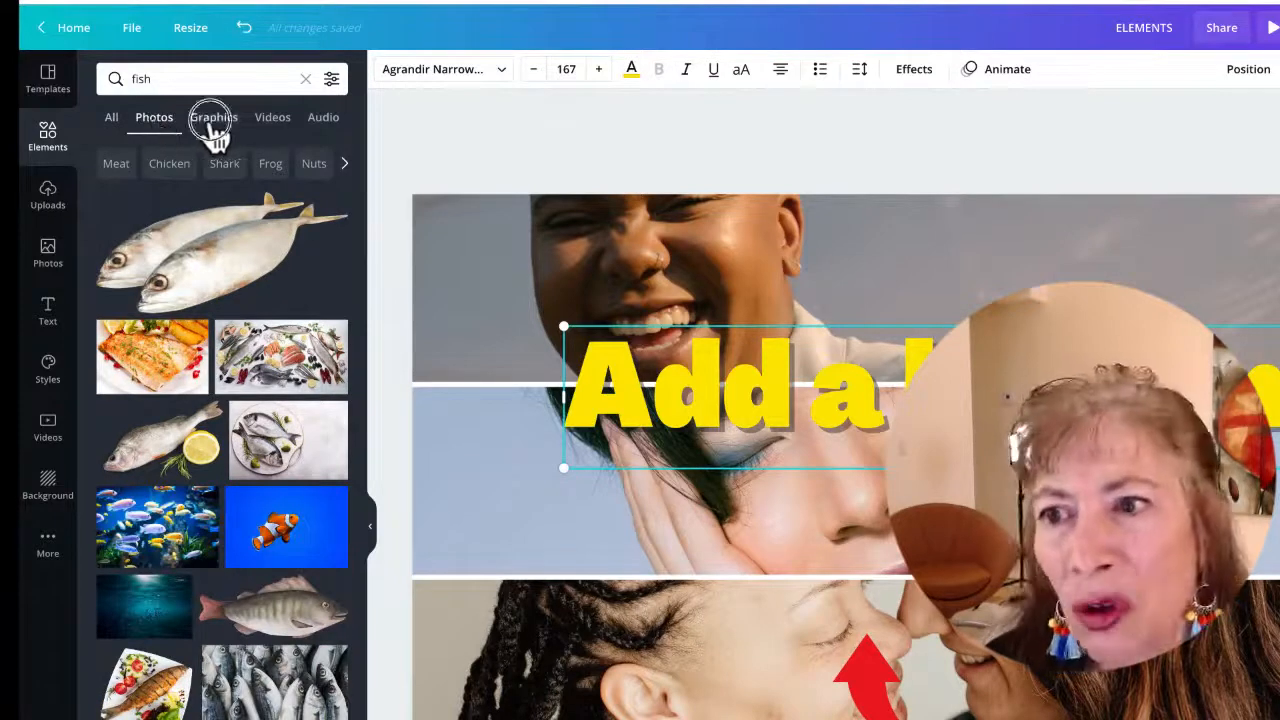
left_click(213, 122)
left_click(273, 128)
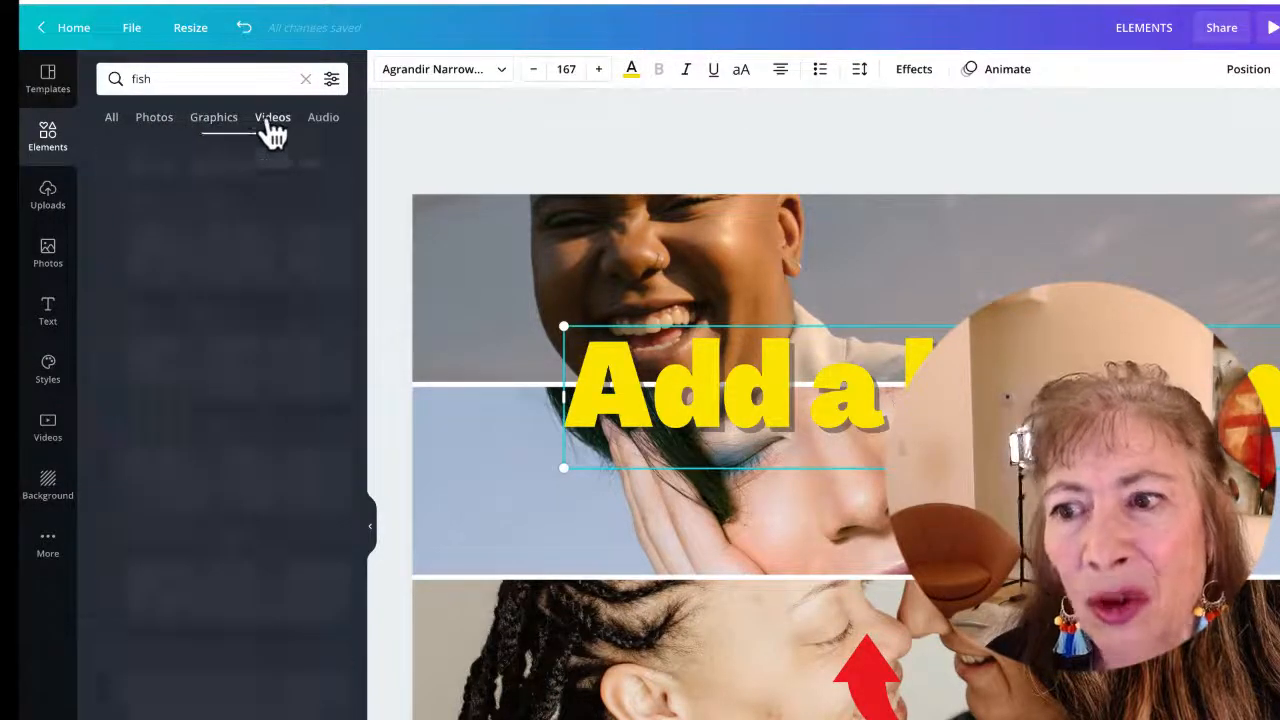
left_click(322, 122)
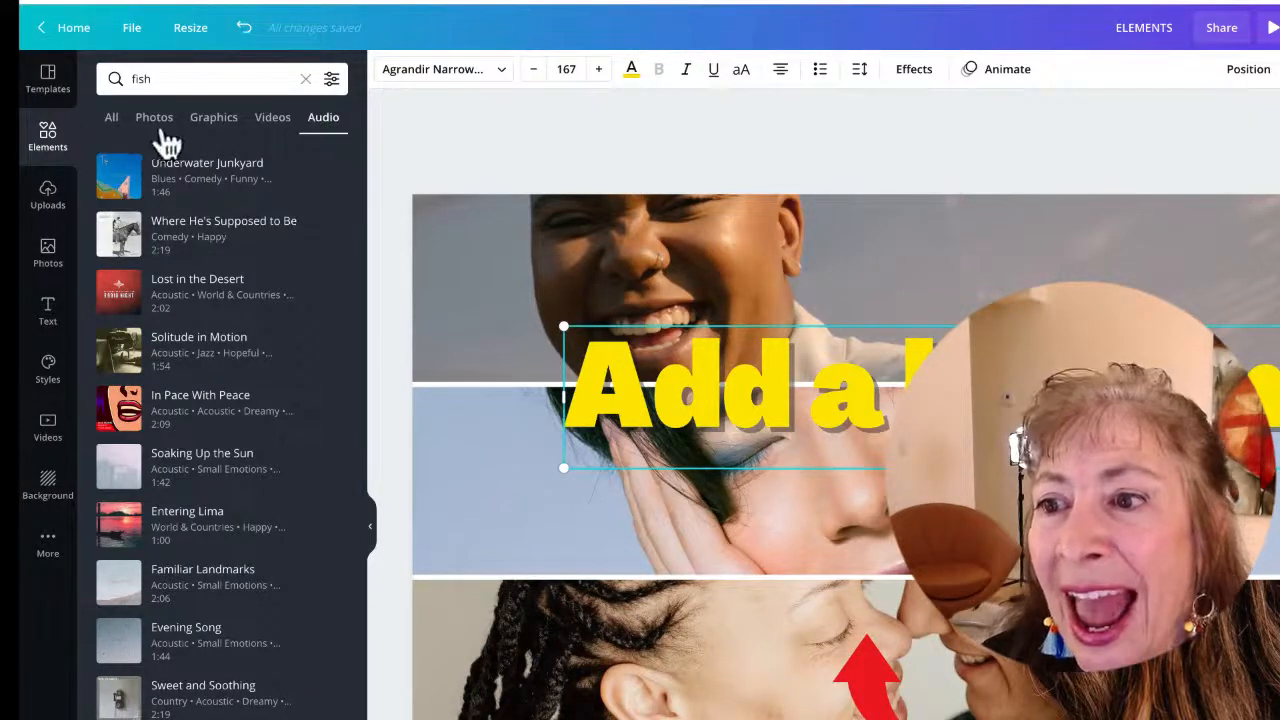
left_click(113, 118)
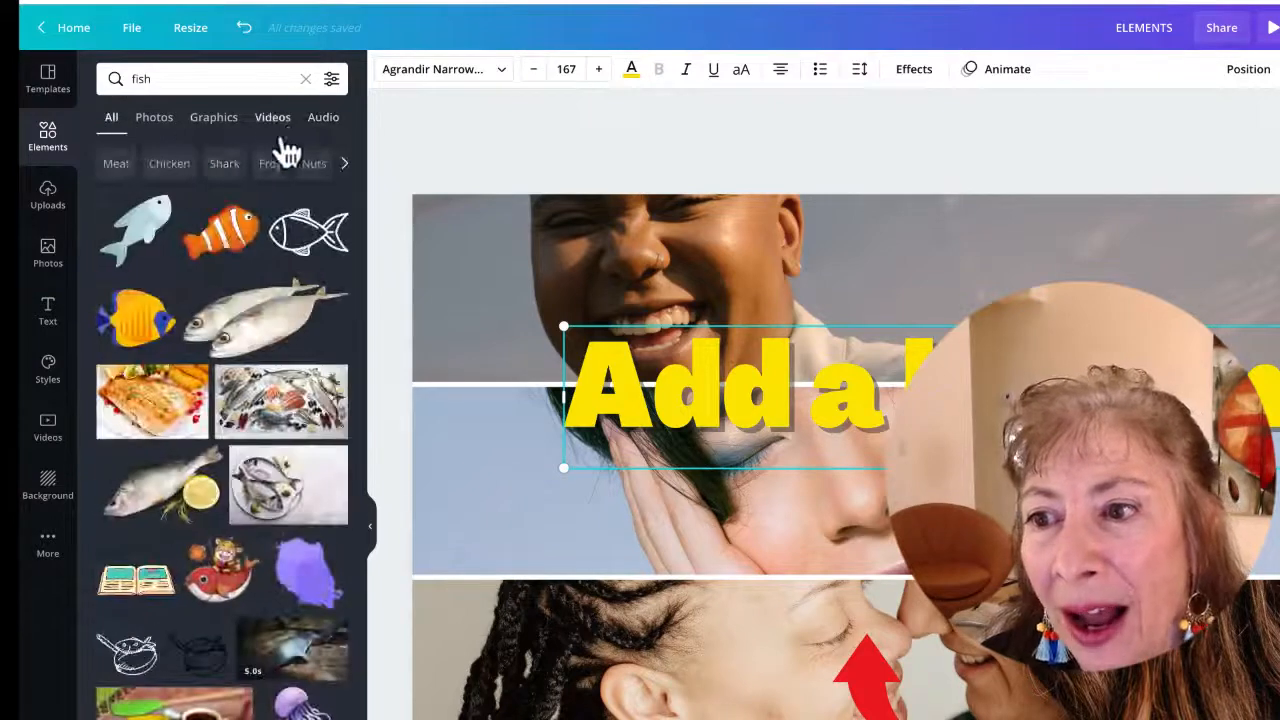
left_click(305, 80)
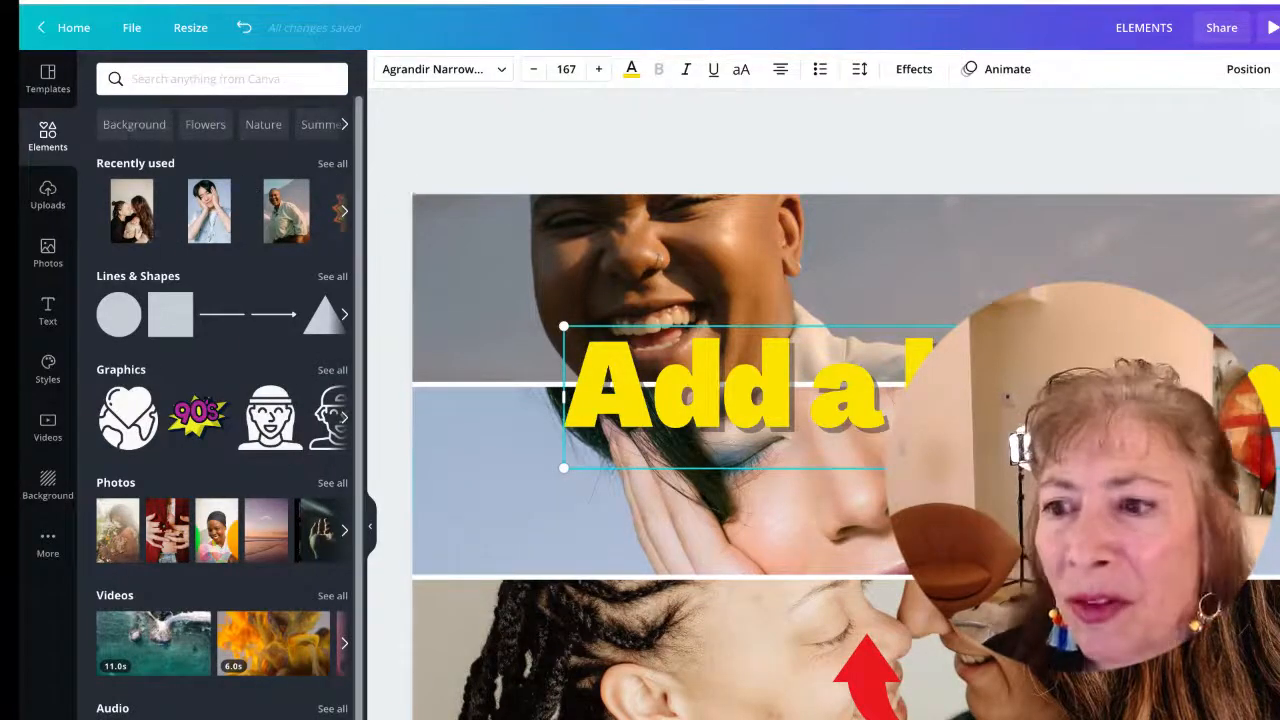
Open all recently used elements and add the red YouTube play logo to the page
left_click(333, 164)
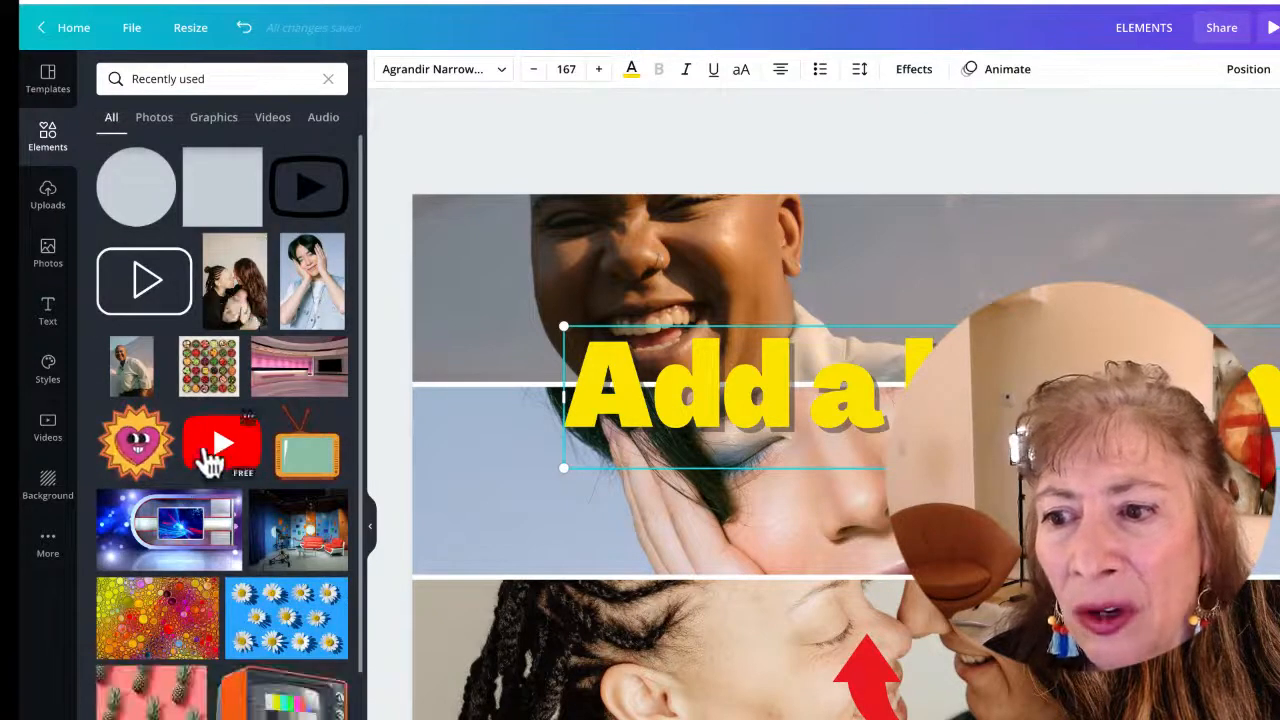
left_click(212, 455)
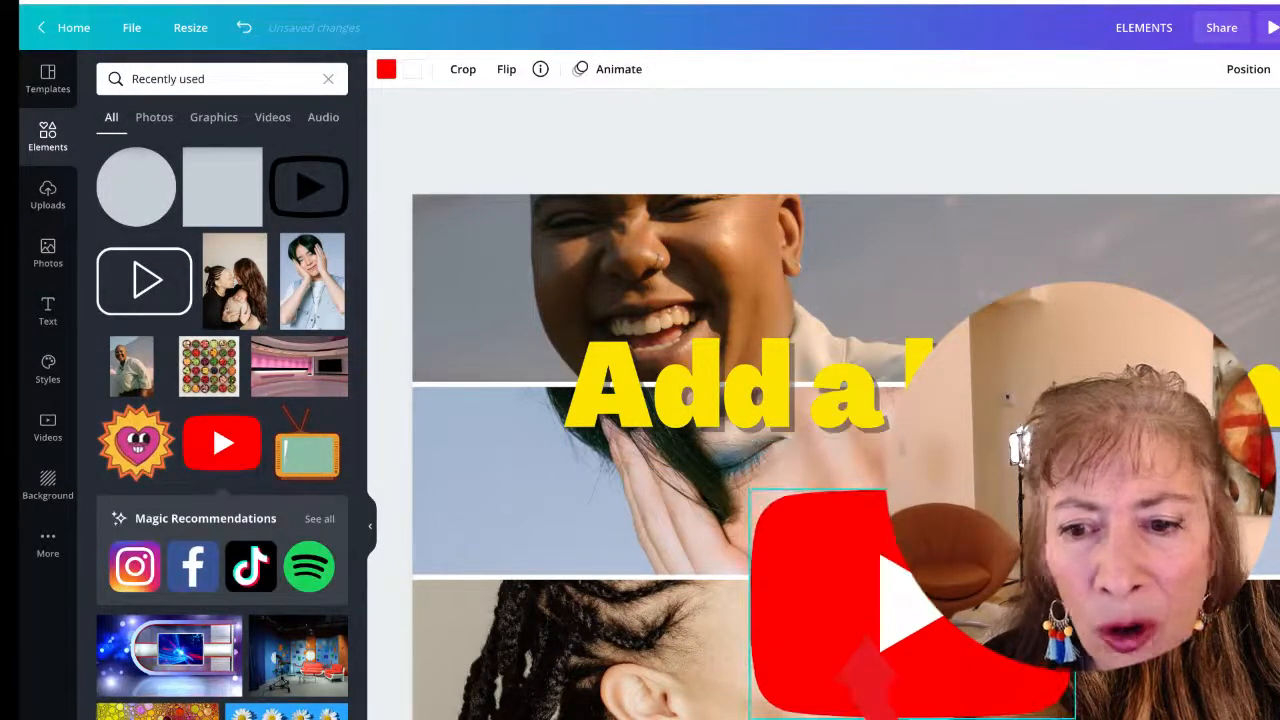
left_click(140, 455)
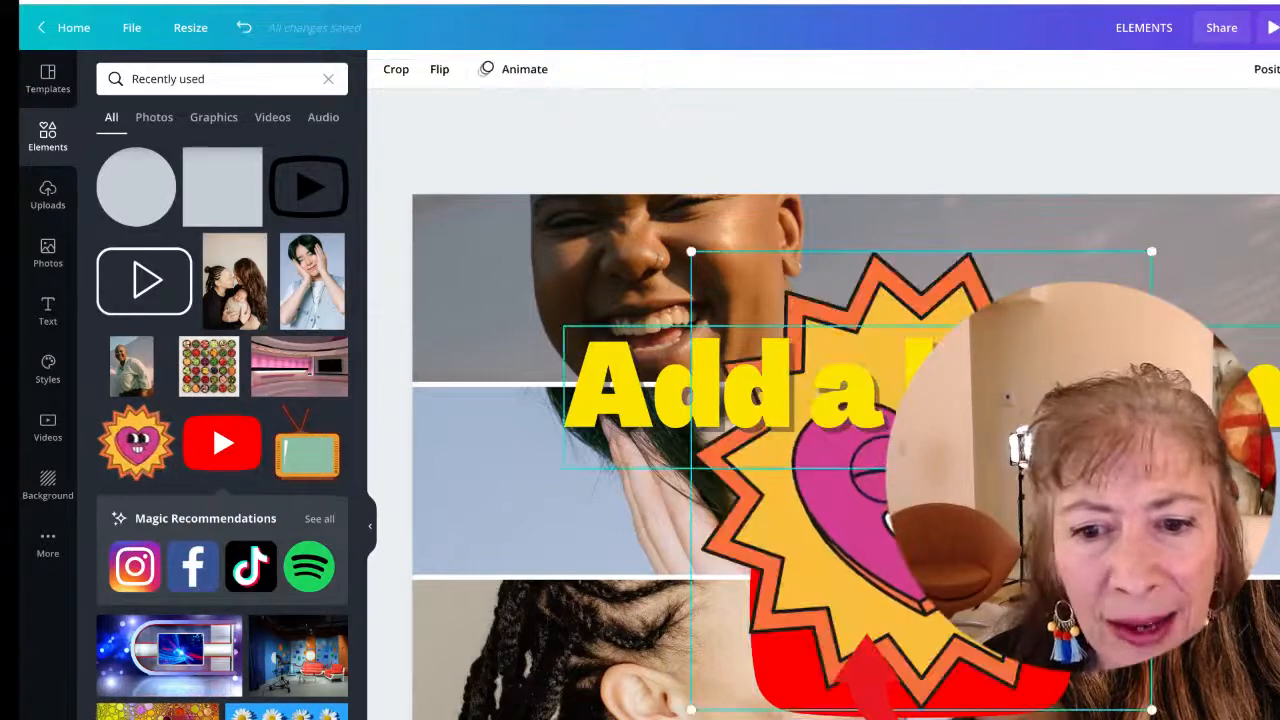
left_click_drag(878, 509, 666, 477)
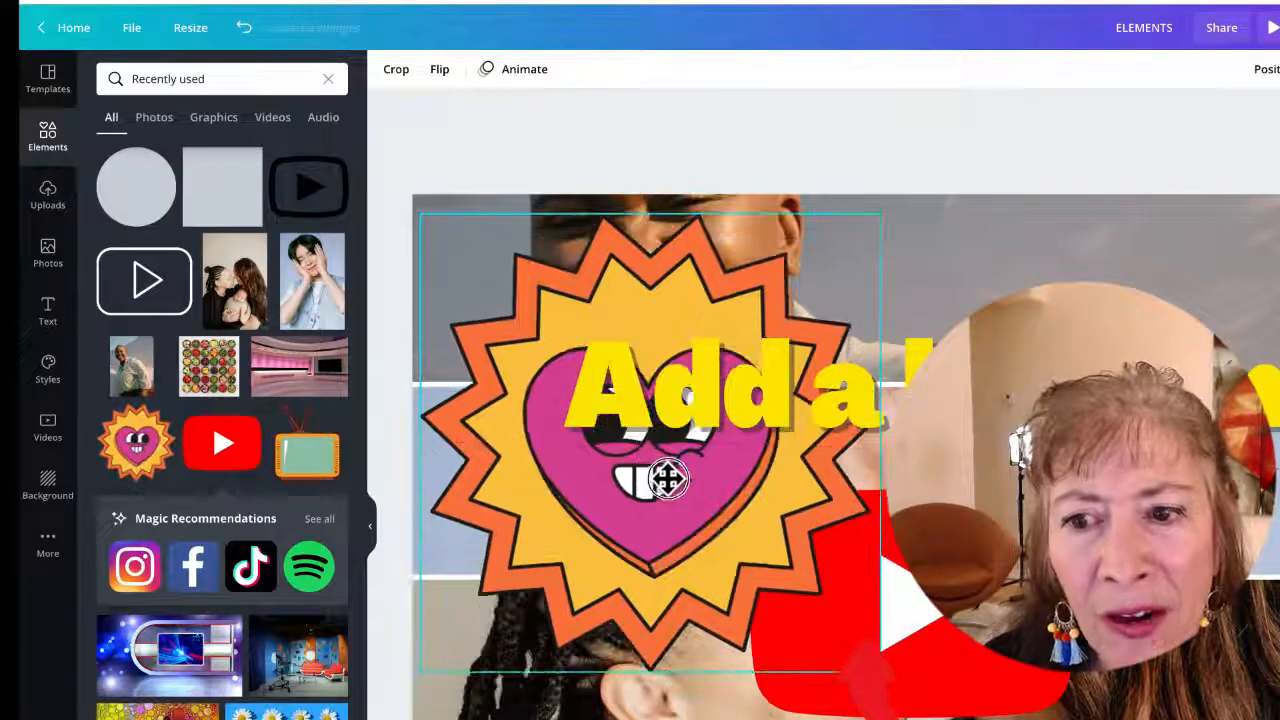
left_click_drag(880, 670, 575, 365)
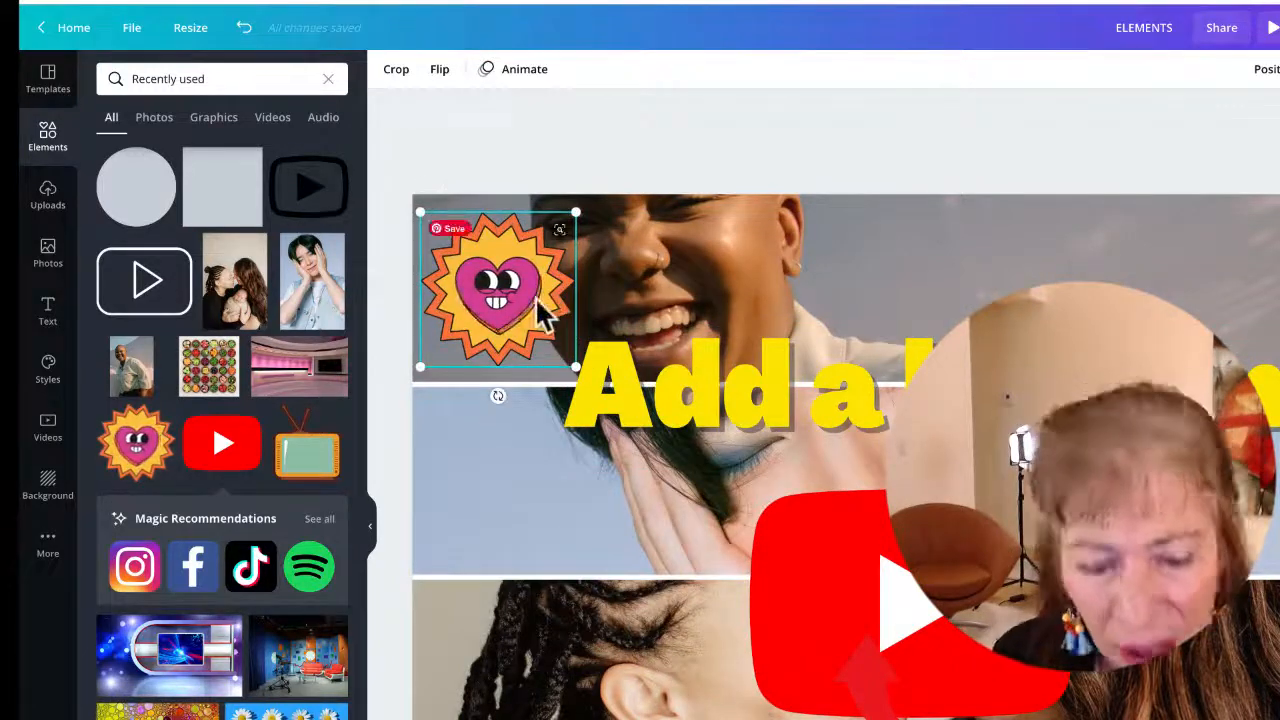
key("Delete")
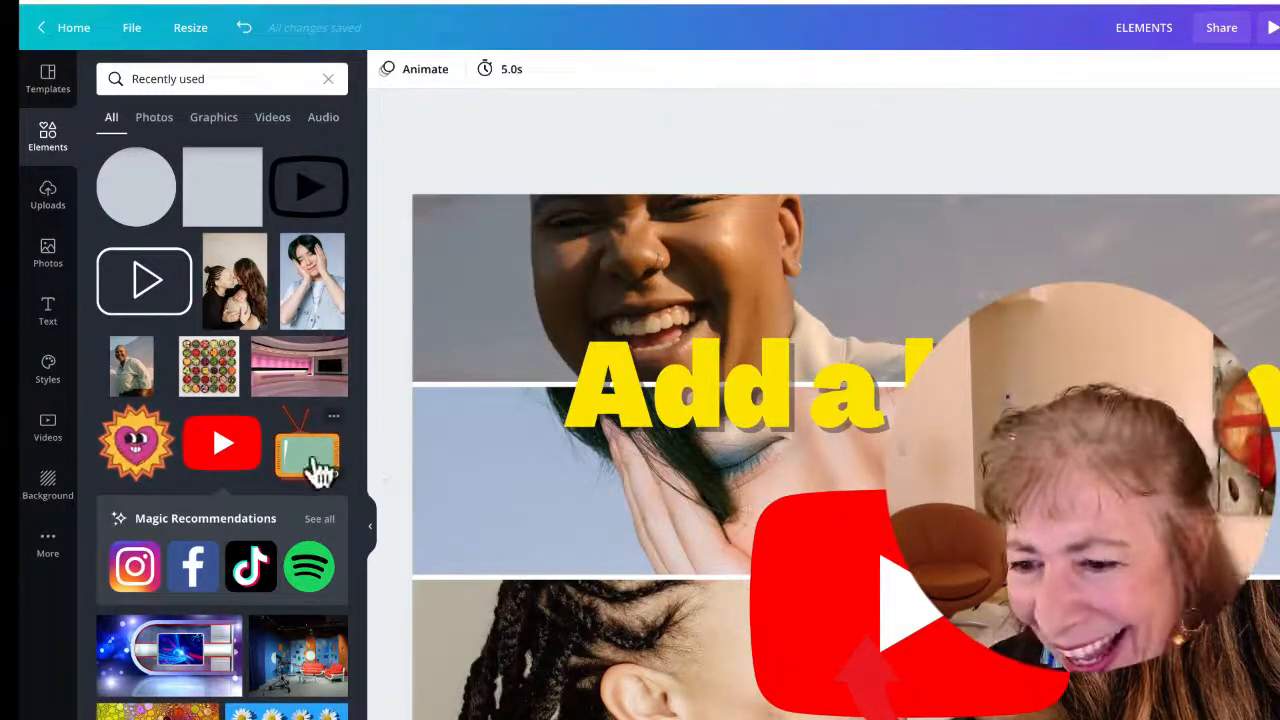
Add the blue daisy photo from the recently used elements and drop it into the top grid cell
left_click(286, 715)
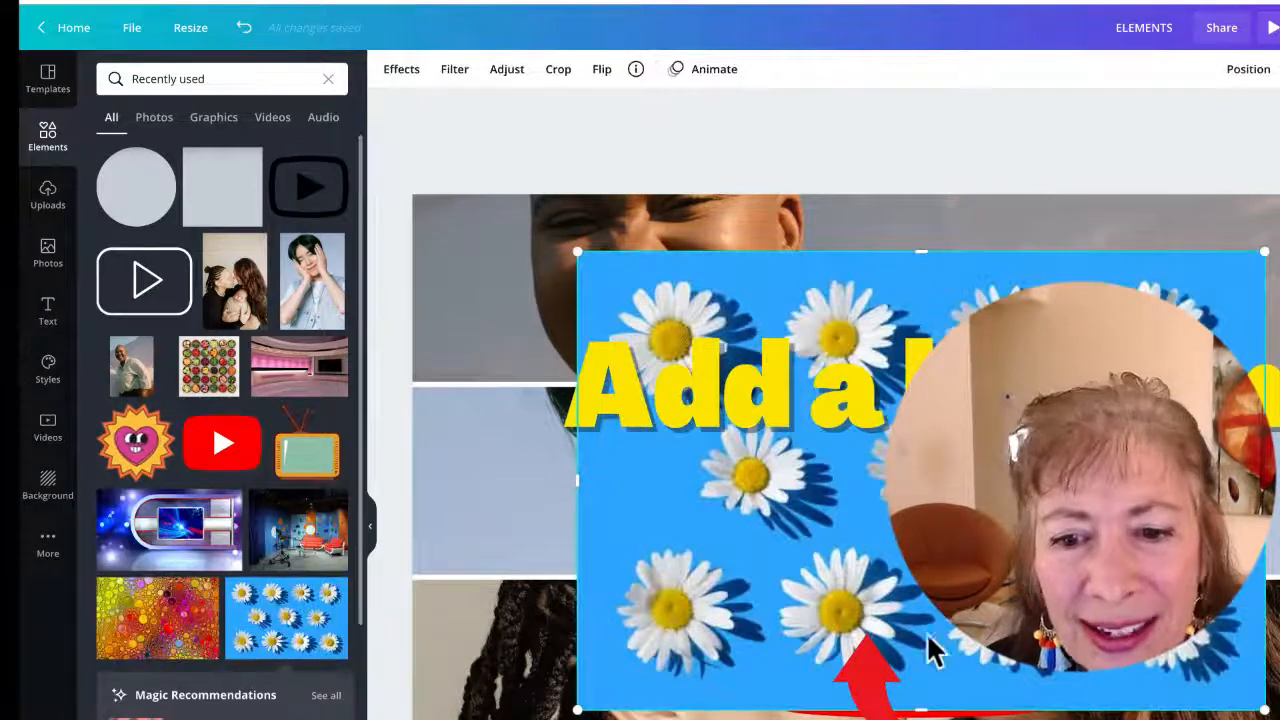
left_click_drag(929, 594, 829, 309)
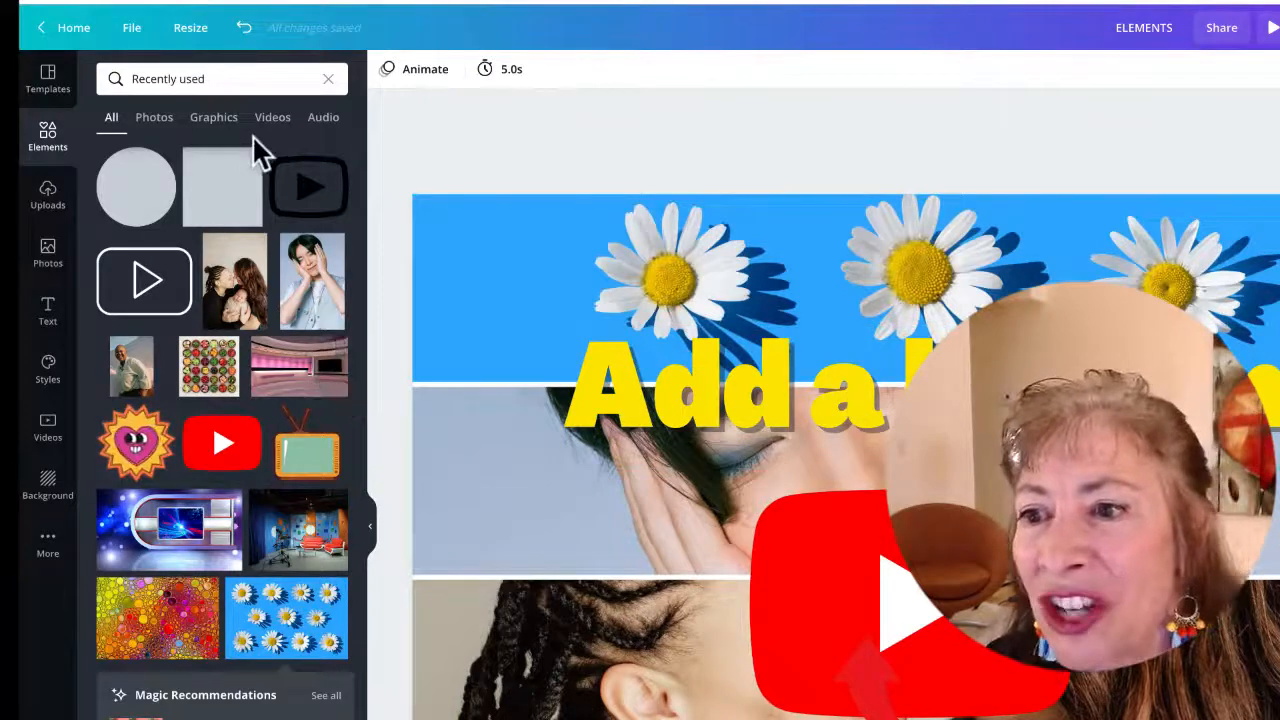
Clear the search, search the elements for Frames and add the desktop computer monitor frame to the page
left_click(328, 80)
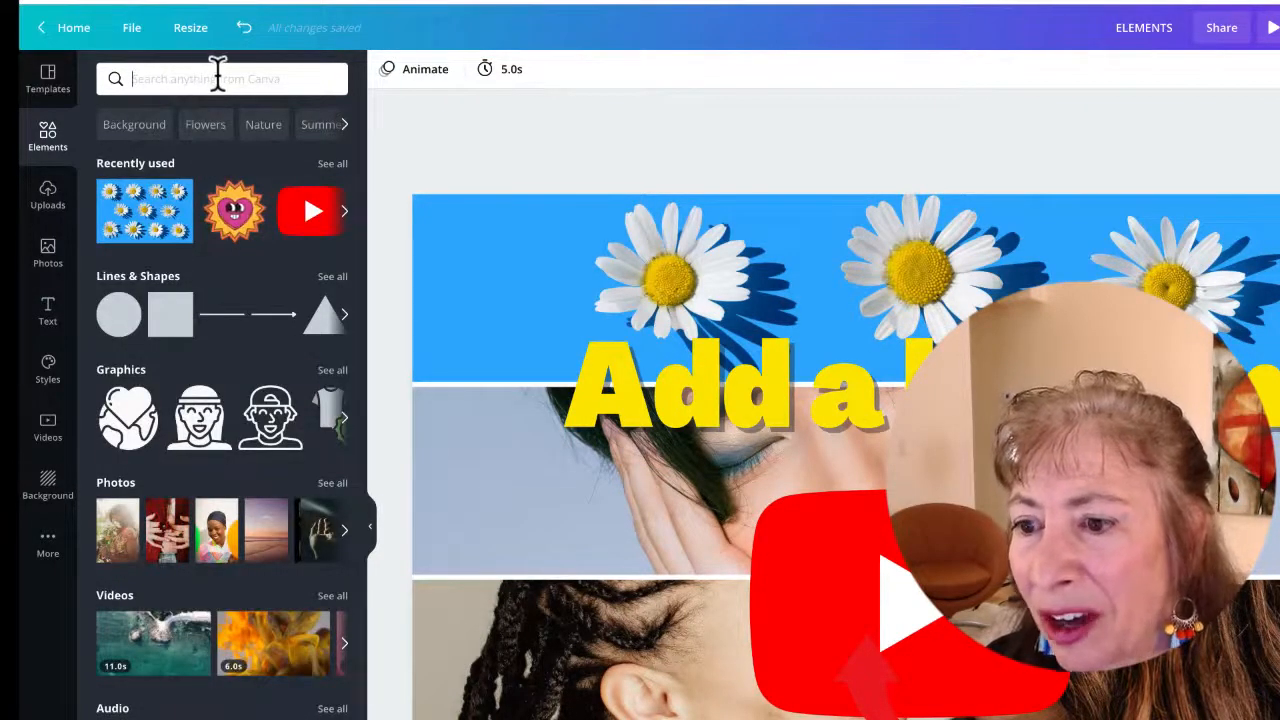
scroll(228, 510, "down", 3)
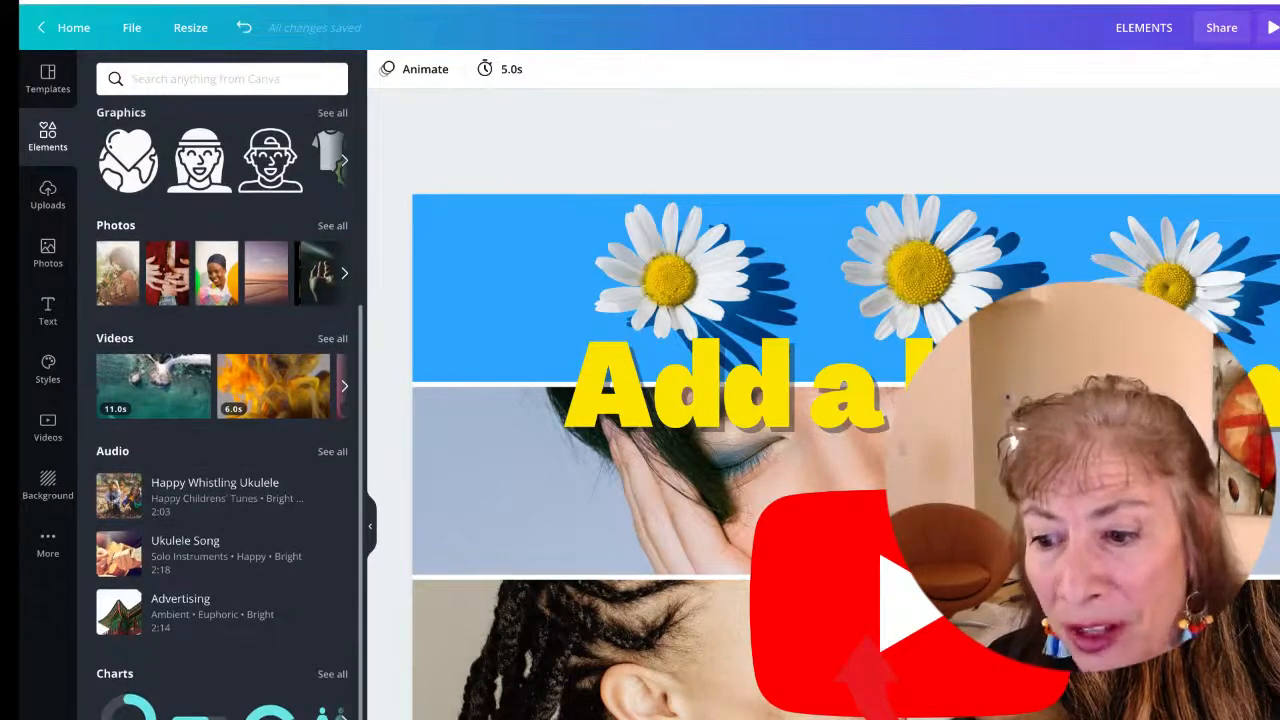
type("Frames")
key("Return")
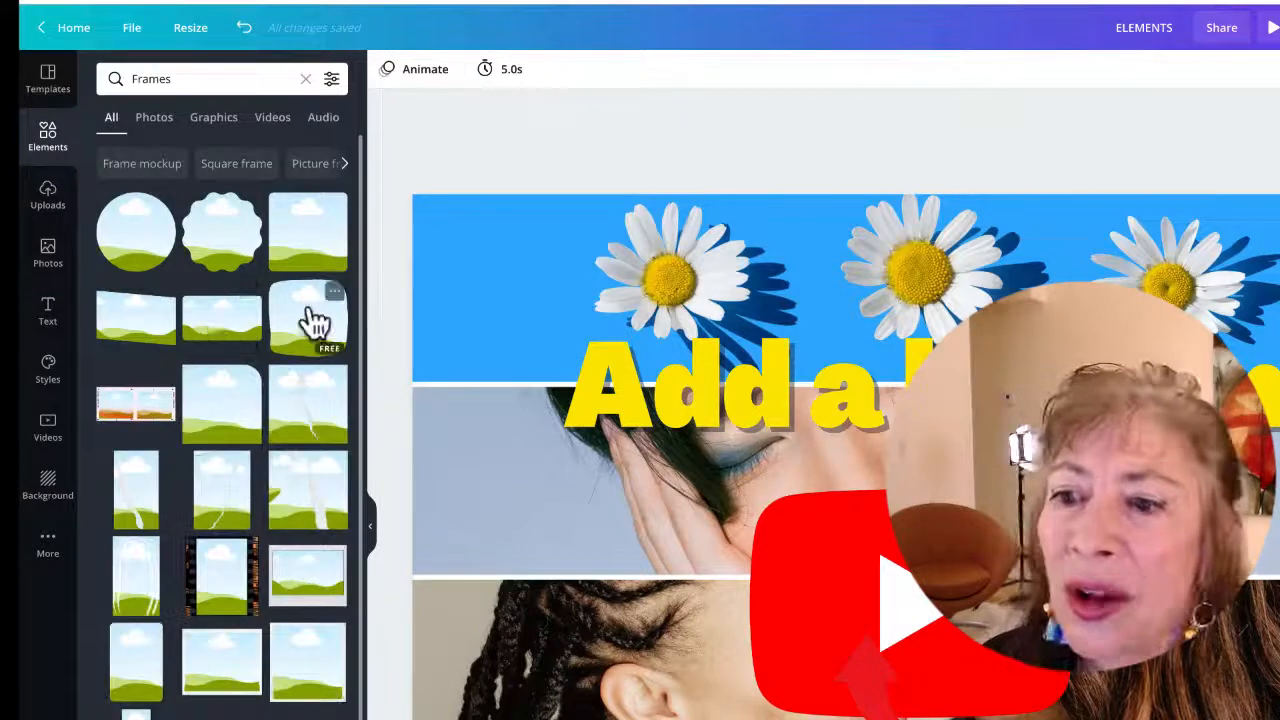
scroll(300, 360, "down", 1)
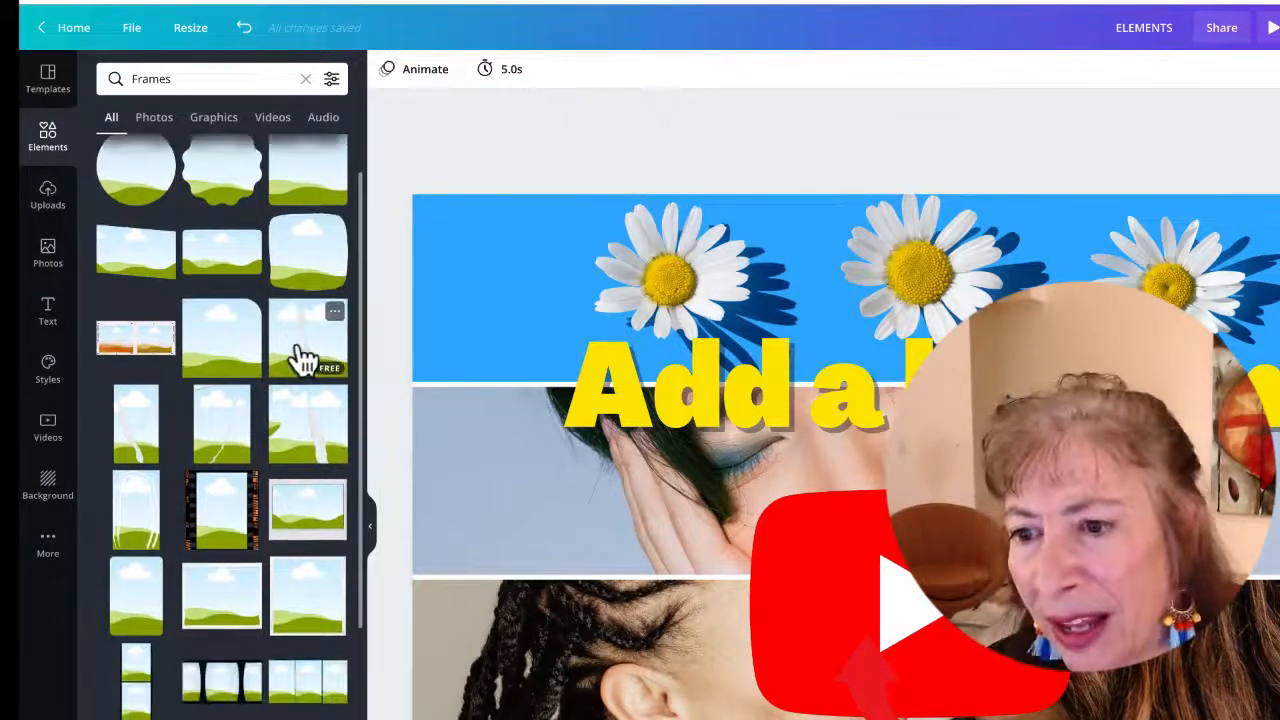
scroll(300, 360, "down", 2)
left_click(225, 597)
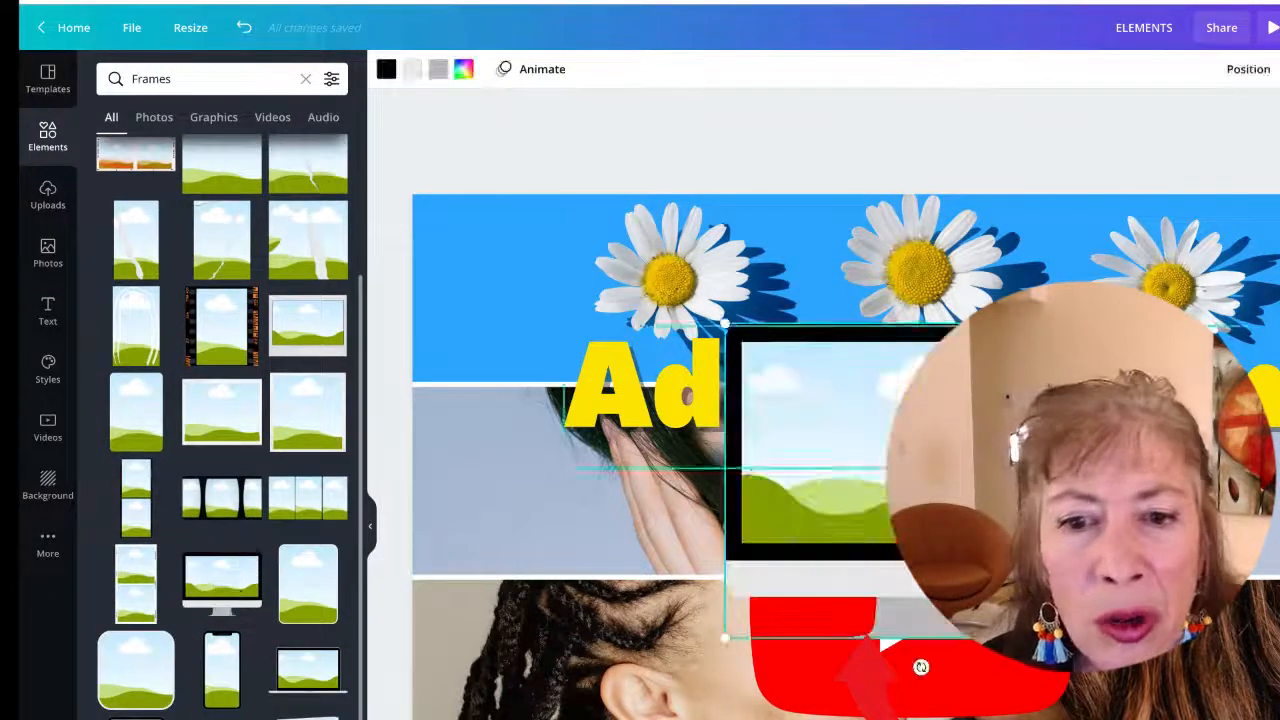
Enlarge the monitor frame and position it across the upper part of the design
left_click_drag(927, 440, 629, 329)
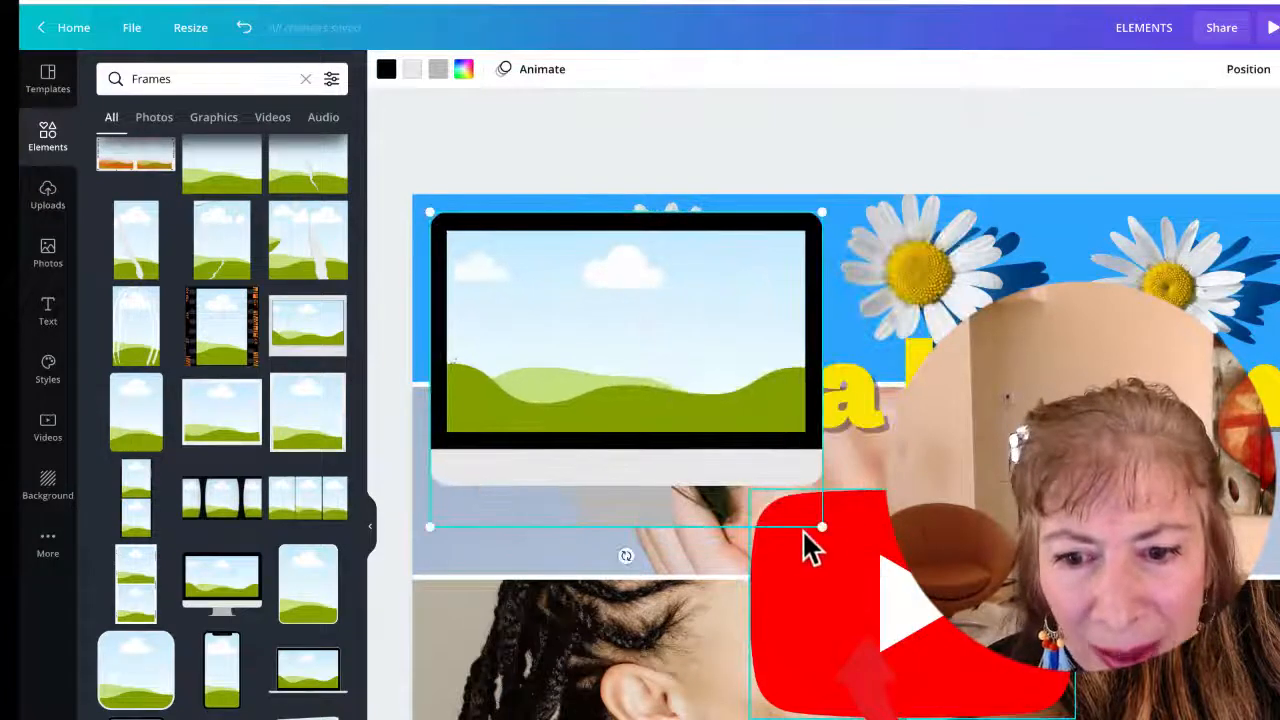
left_click_drag(826, 530, 1094, 715)
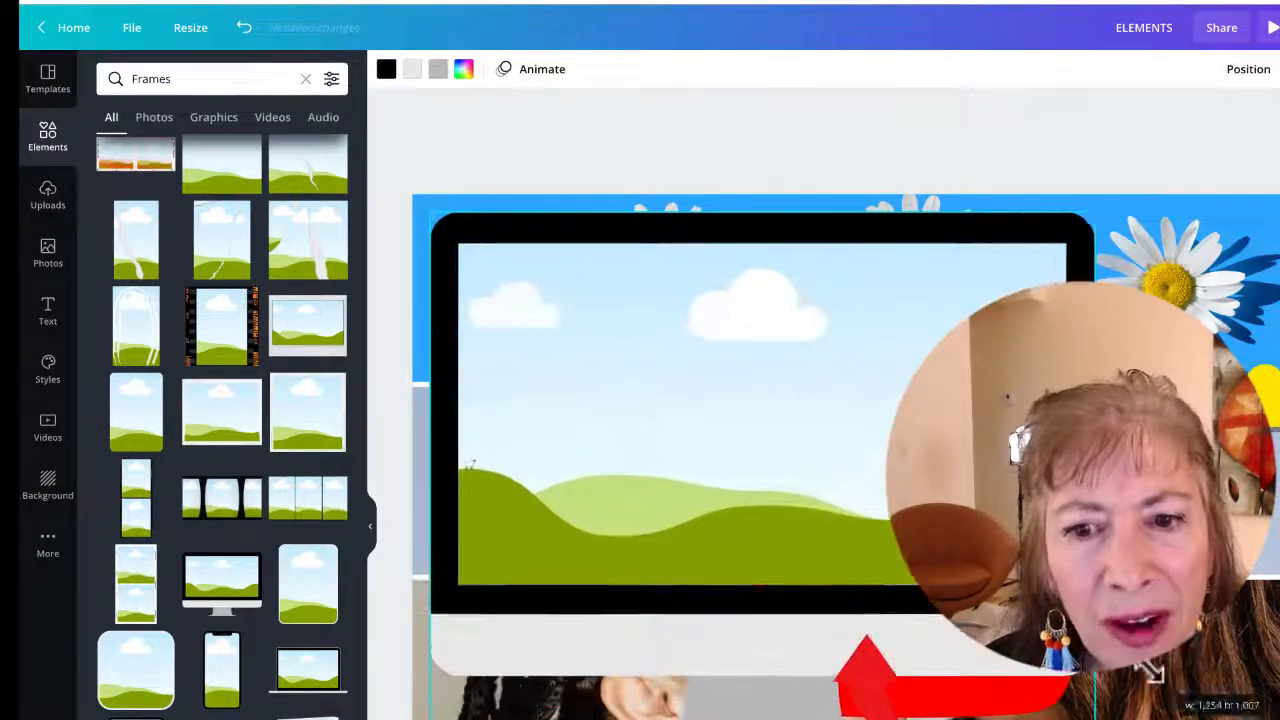
left_click_drag(757, 425, 918, 427)
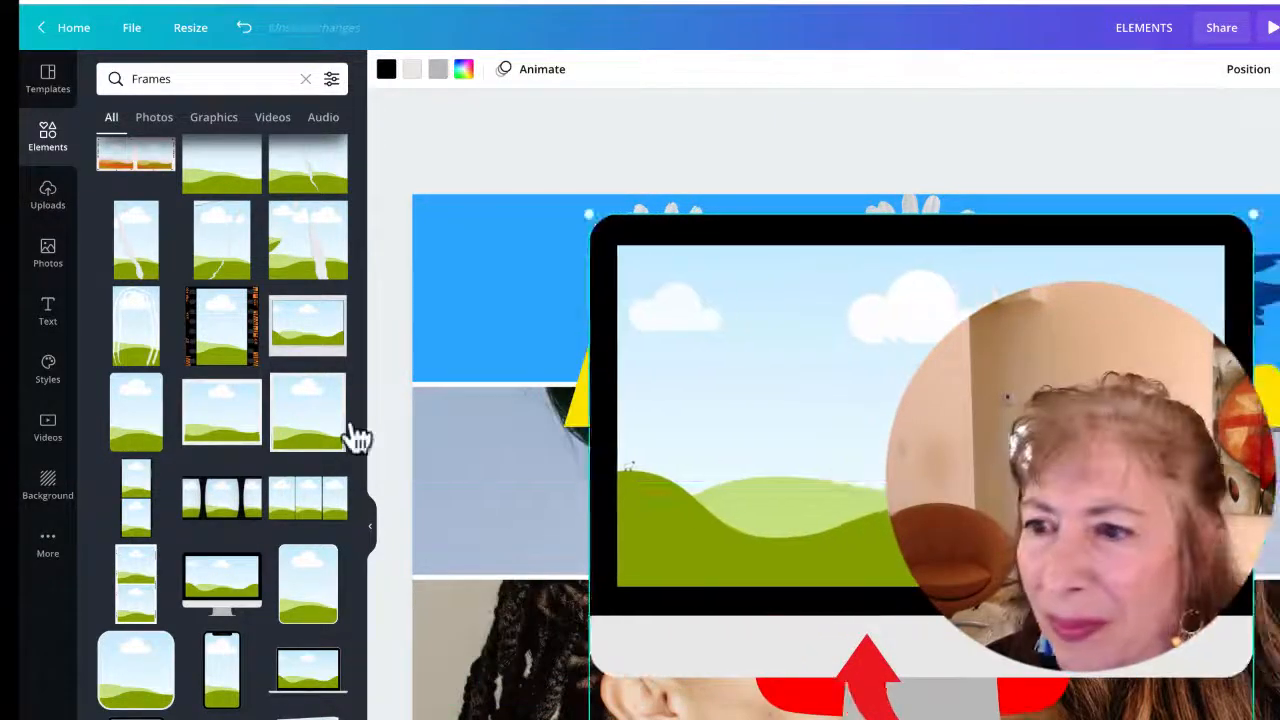
Fill the monitor frame with the smiling person photo and adjust its placement inside the frame
left_click(47, 255)
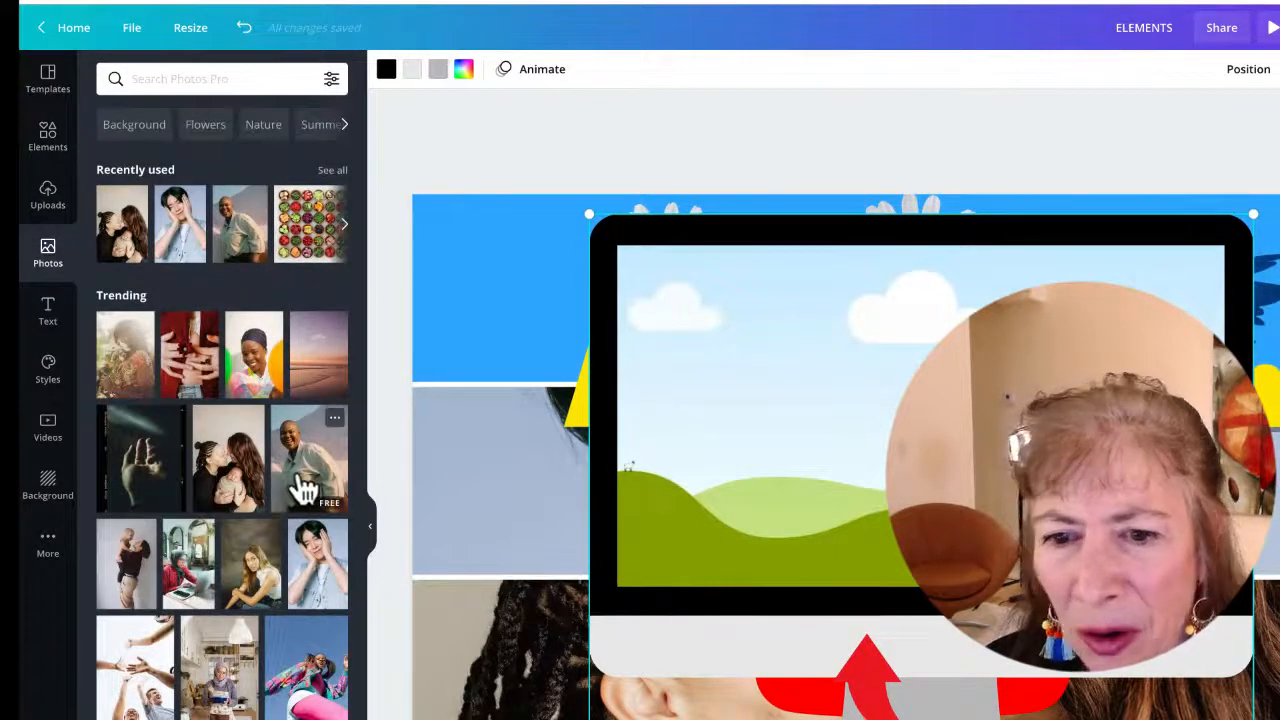
left_click(297, 486)
left_click_drag(850, 470, 839, 601)
double_click(839, 431)
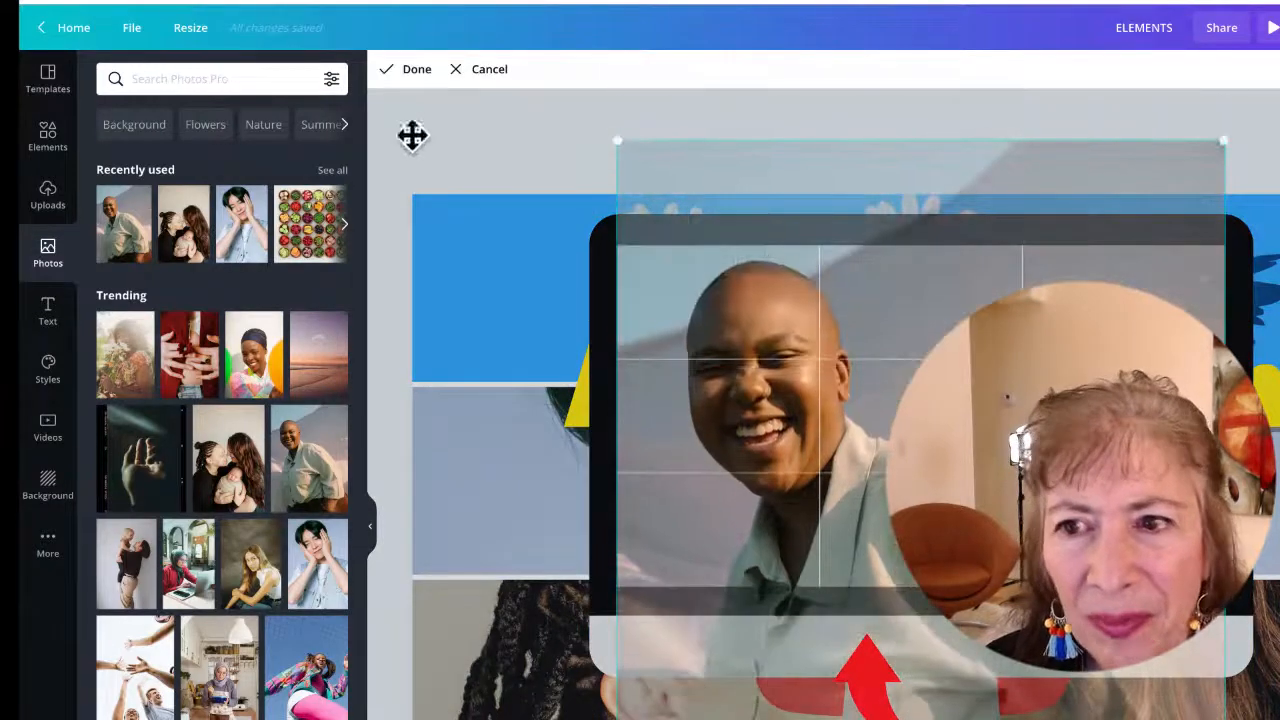
left_click(418, 70)
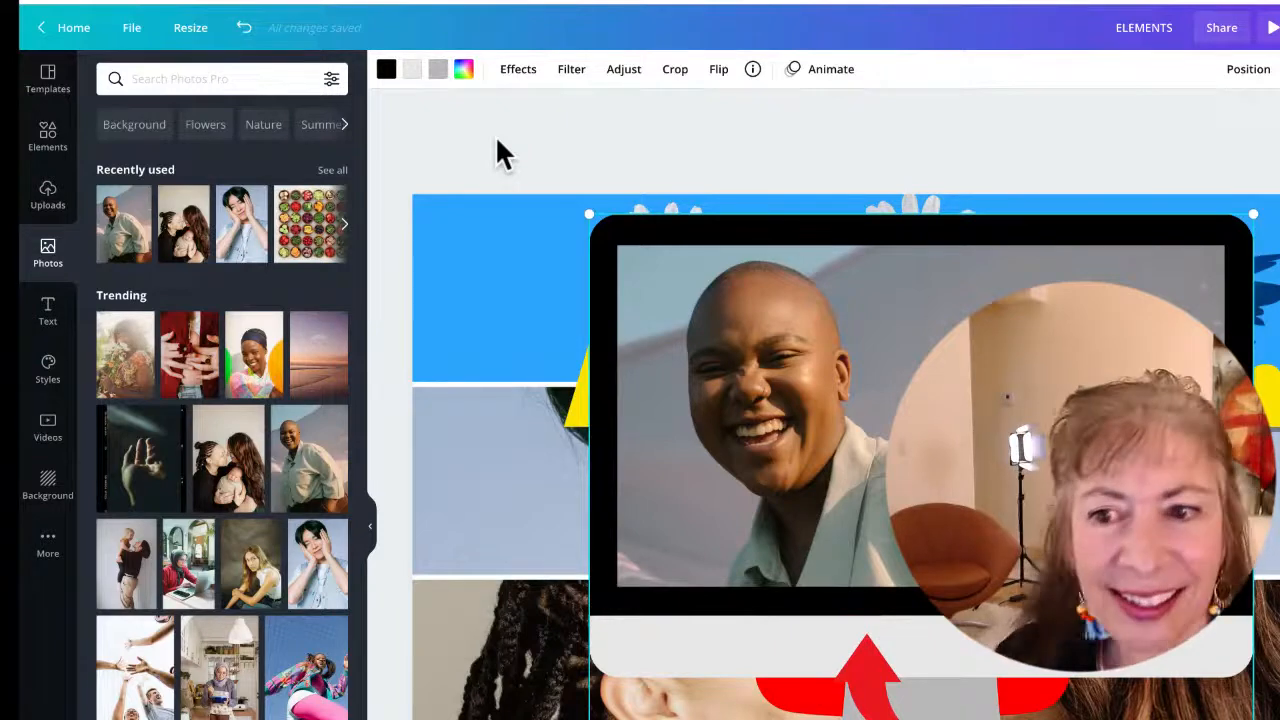
Delete the daisy photo and then the whole photo grid from the design
left_click(494, 250)
key("Delete")
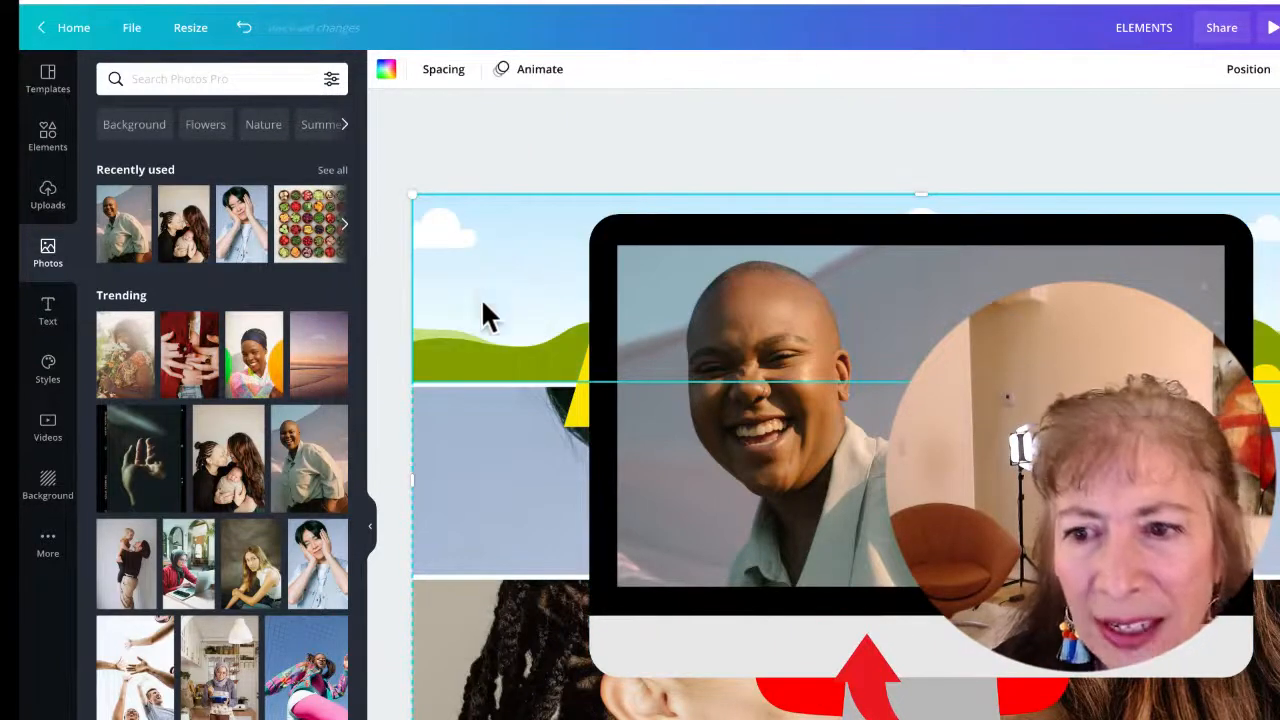
key("Delete")
Move the monitor frame left and send it backward twice so the heading shows in front of it
left_click(849, 306)
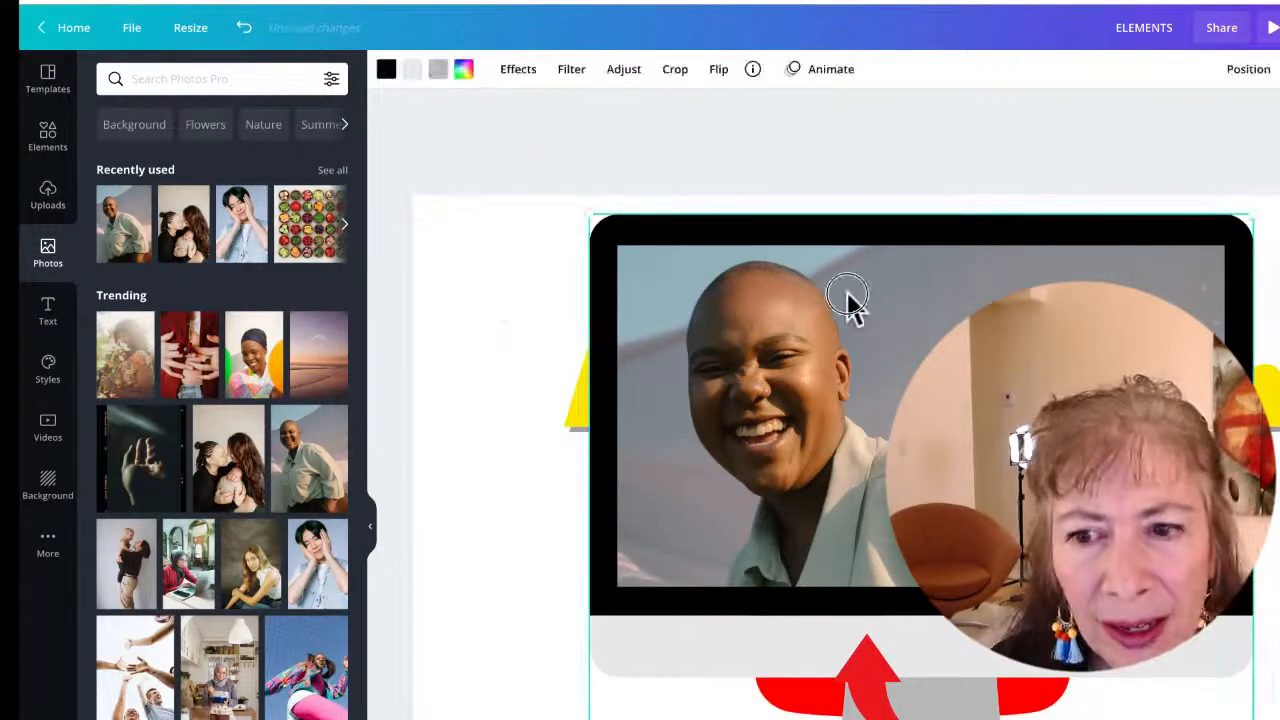
left_click_drag(849, 306, 784, 283)
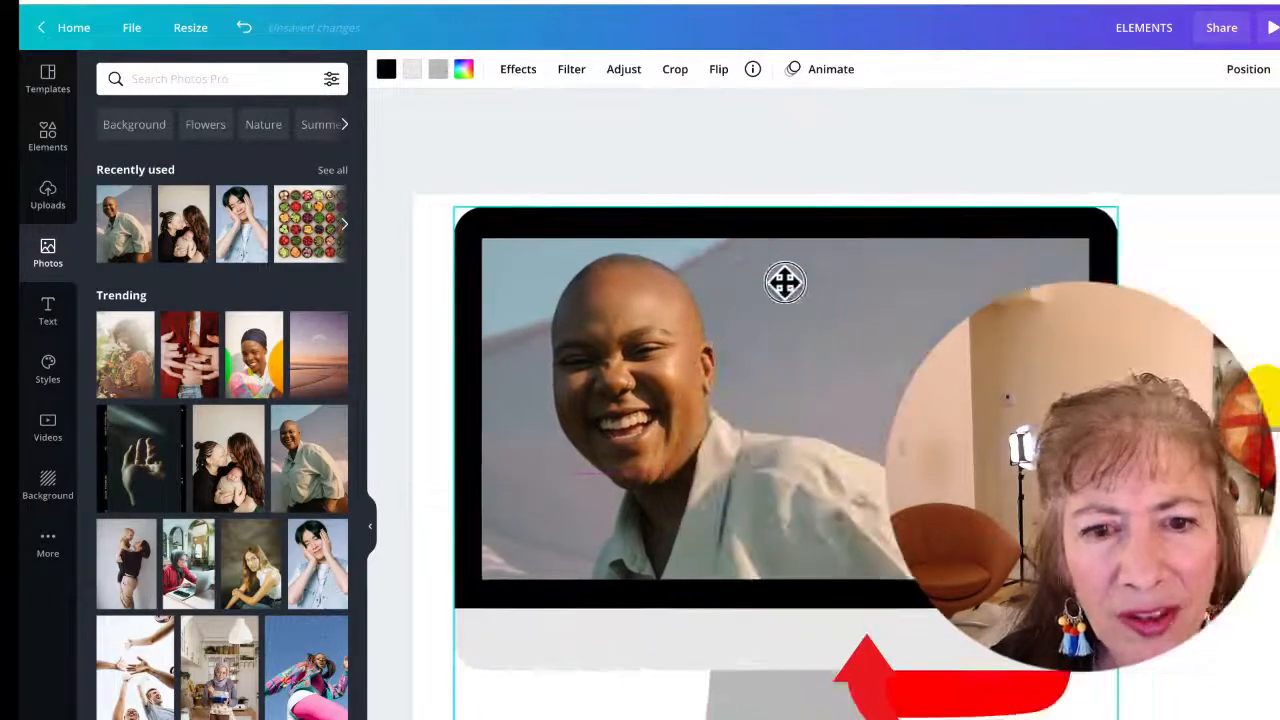
left_click(810, 275)
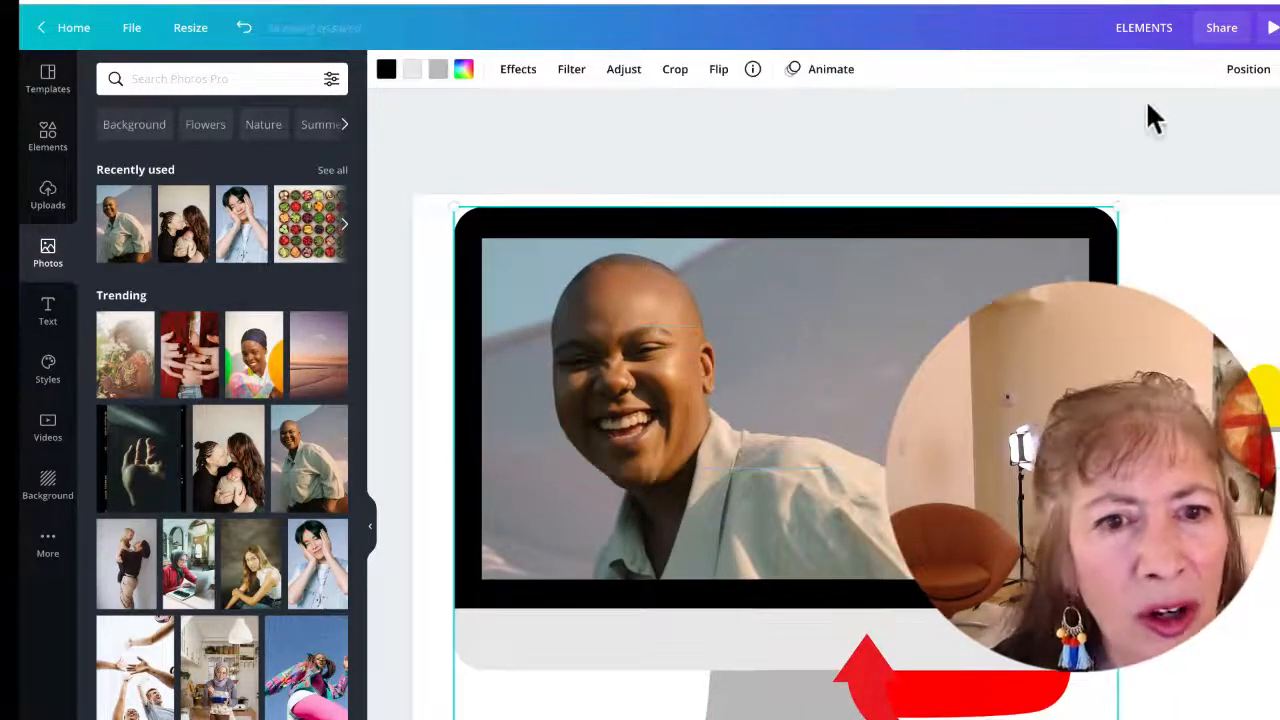
left_click(1250, 72)
left_click(1203, 119)
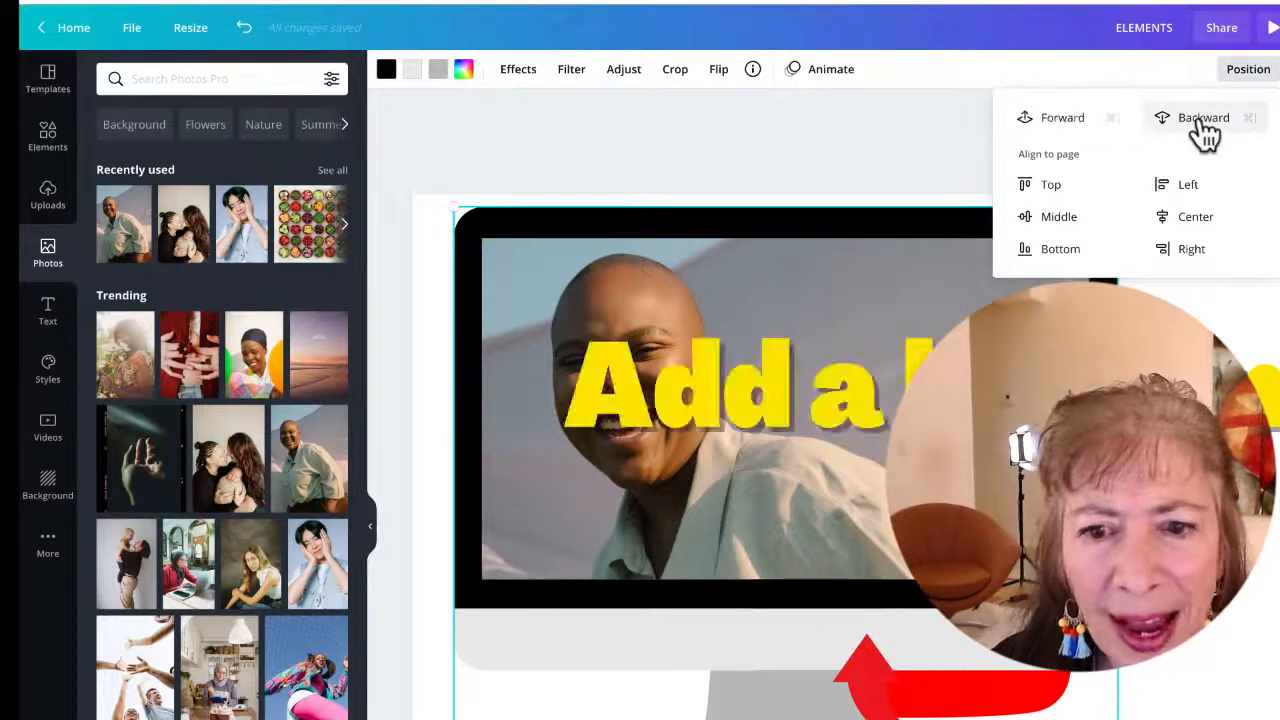
left_click(1203, 118)
Move the YouTube logo onto the monitor screen, place the heading below the monitor, and shrink the logo
left_click(800, 289)
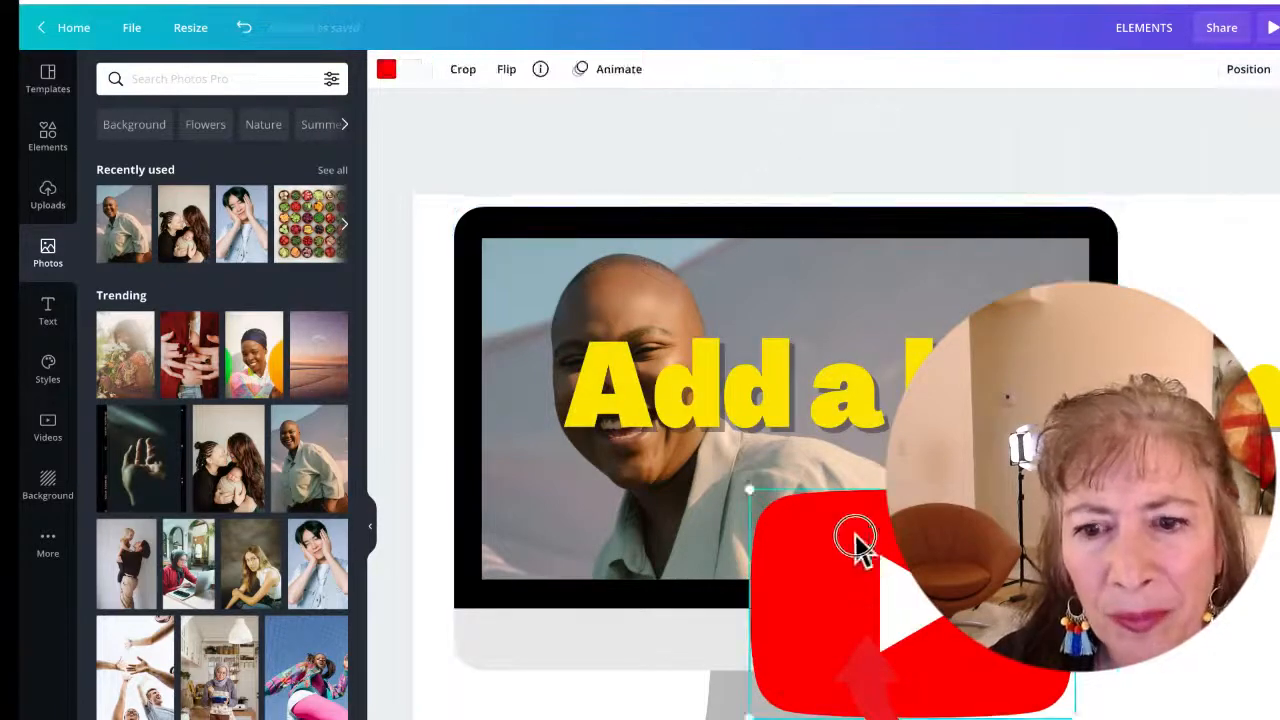
left_click_drag(857, 543, 718, 610)
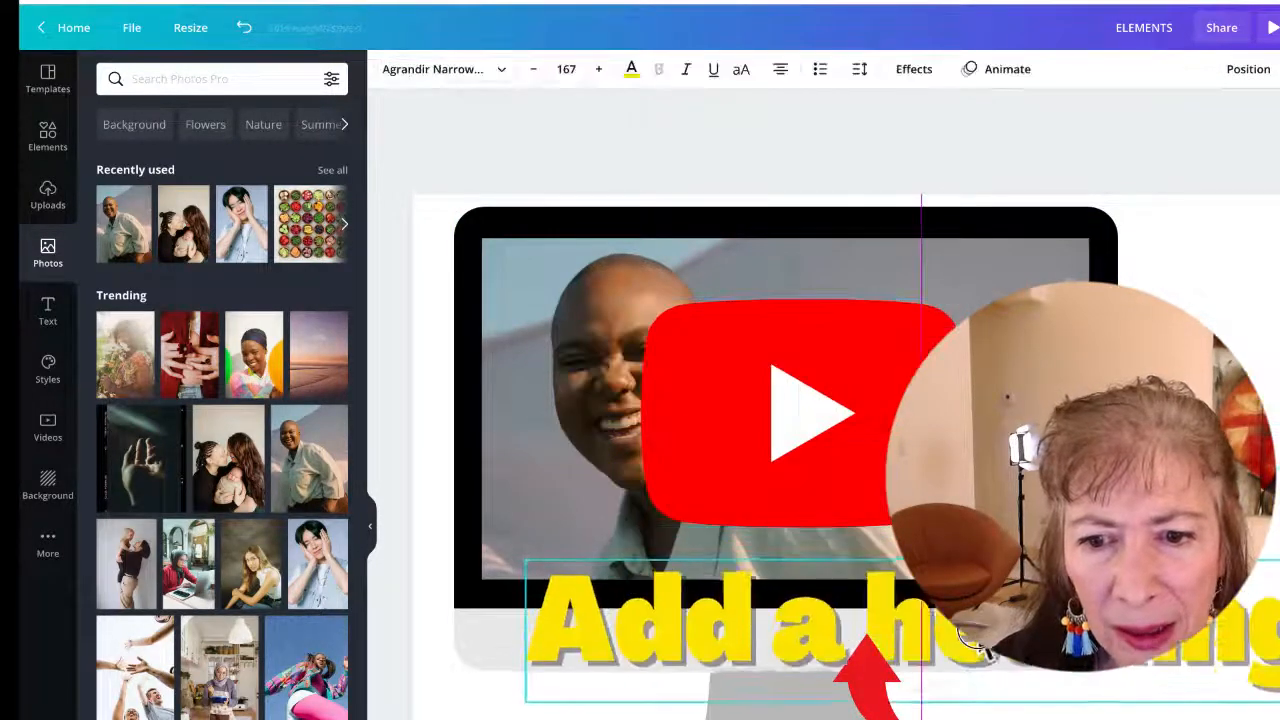
left_click(872, 460)
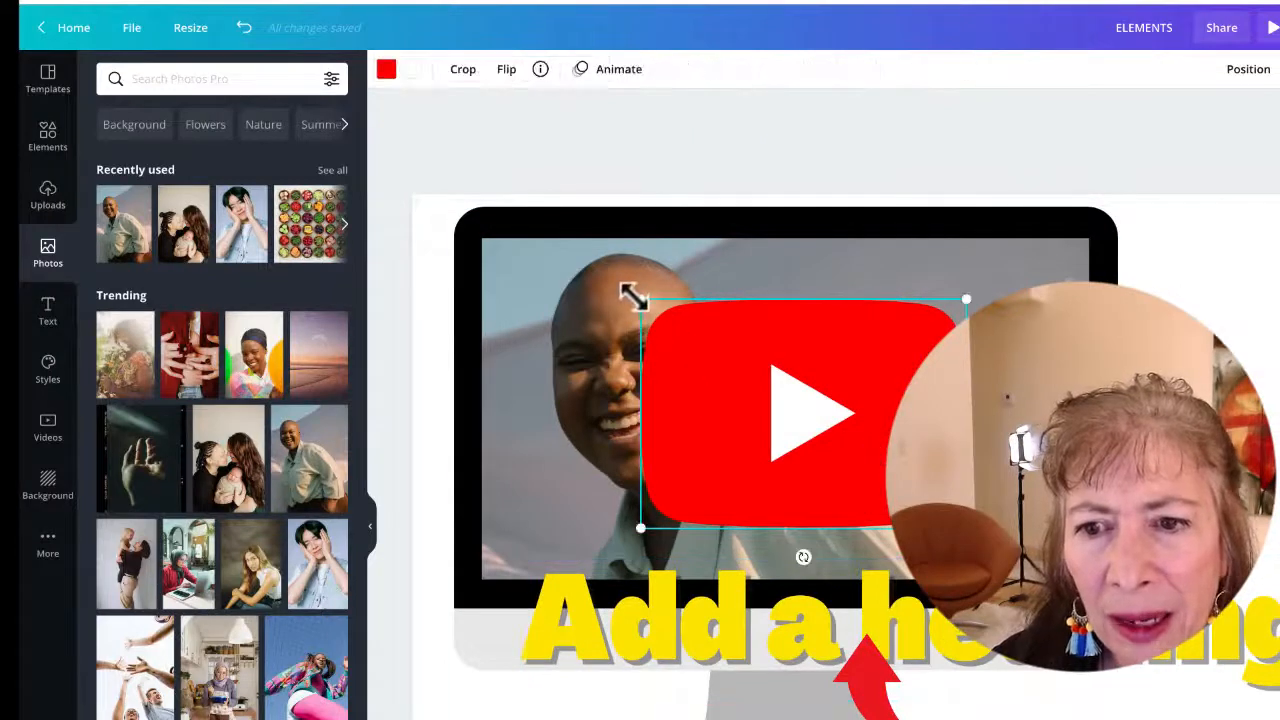
left_click_drag(638, 298, 726, 356)
left_click_drag(920, 460, 869, 432)
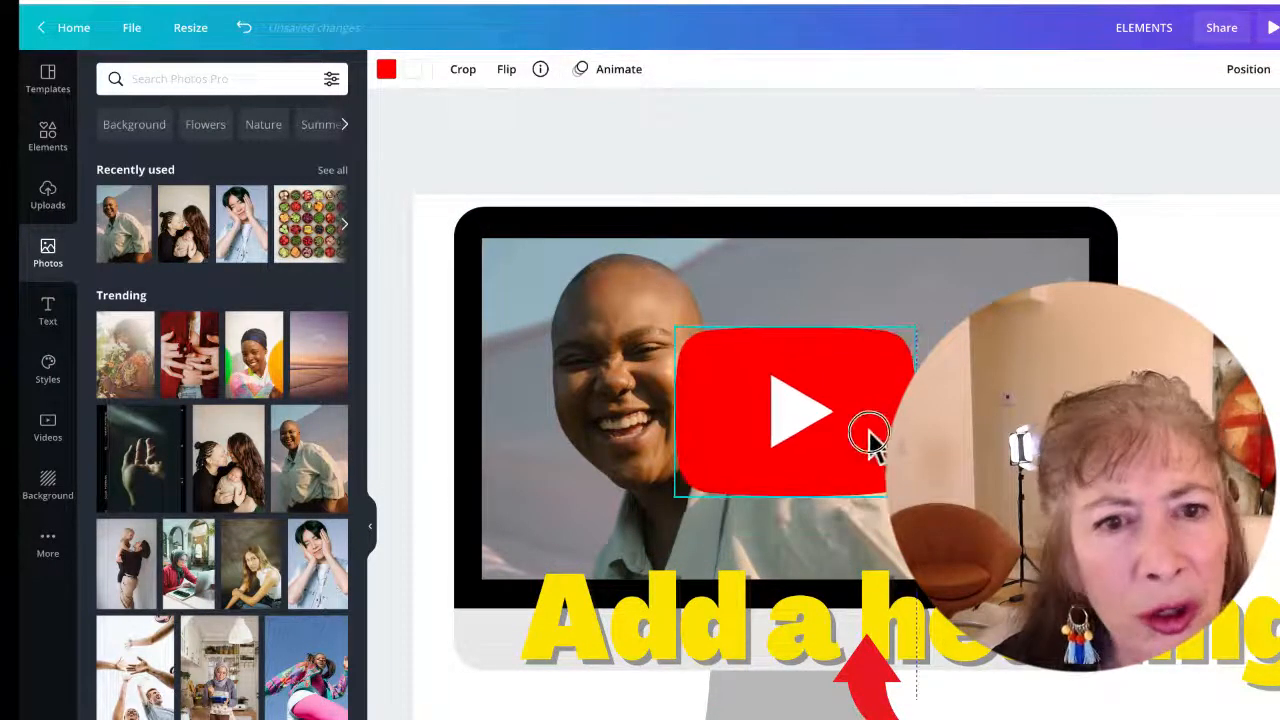
Make the YouTube logo slightly transparent
left_click(1272, 69)
mouse_move(1266, 134)
left_mouse_down()
mouse_move(1094, 114)
mouse_move(1266, 137)
left_mouse_up()
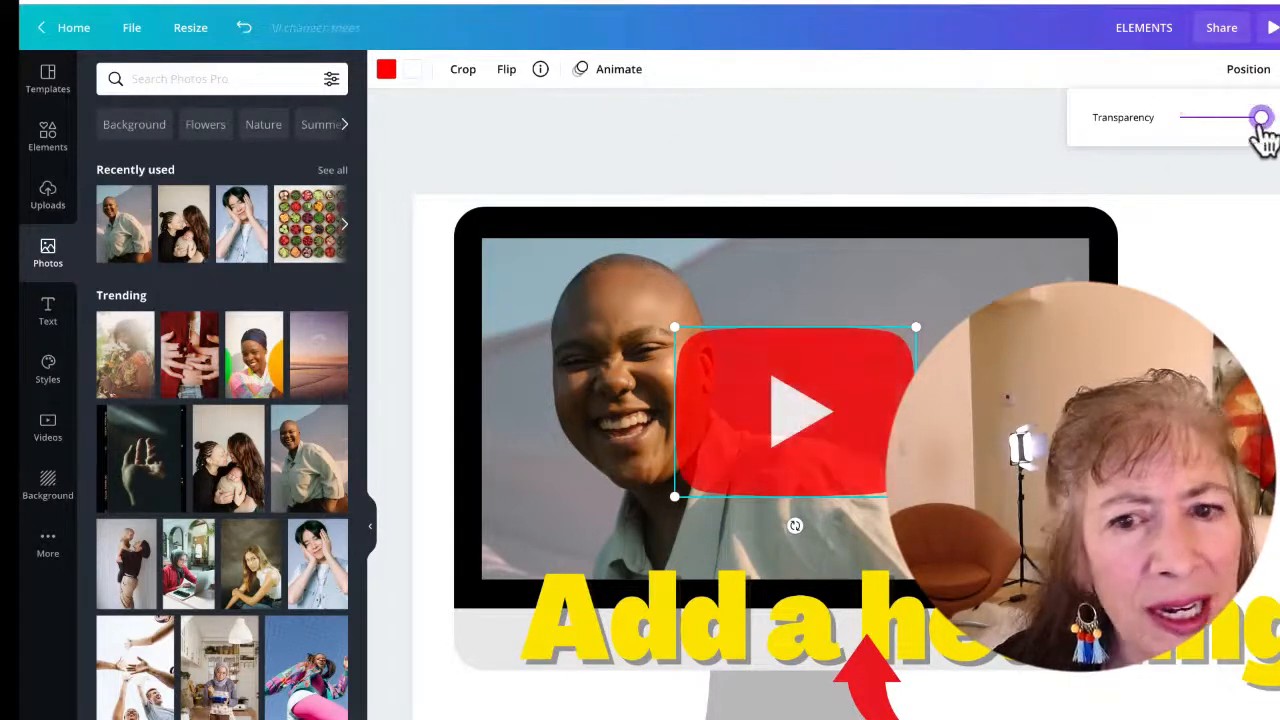
left_click(1040, 380)
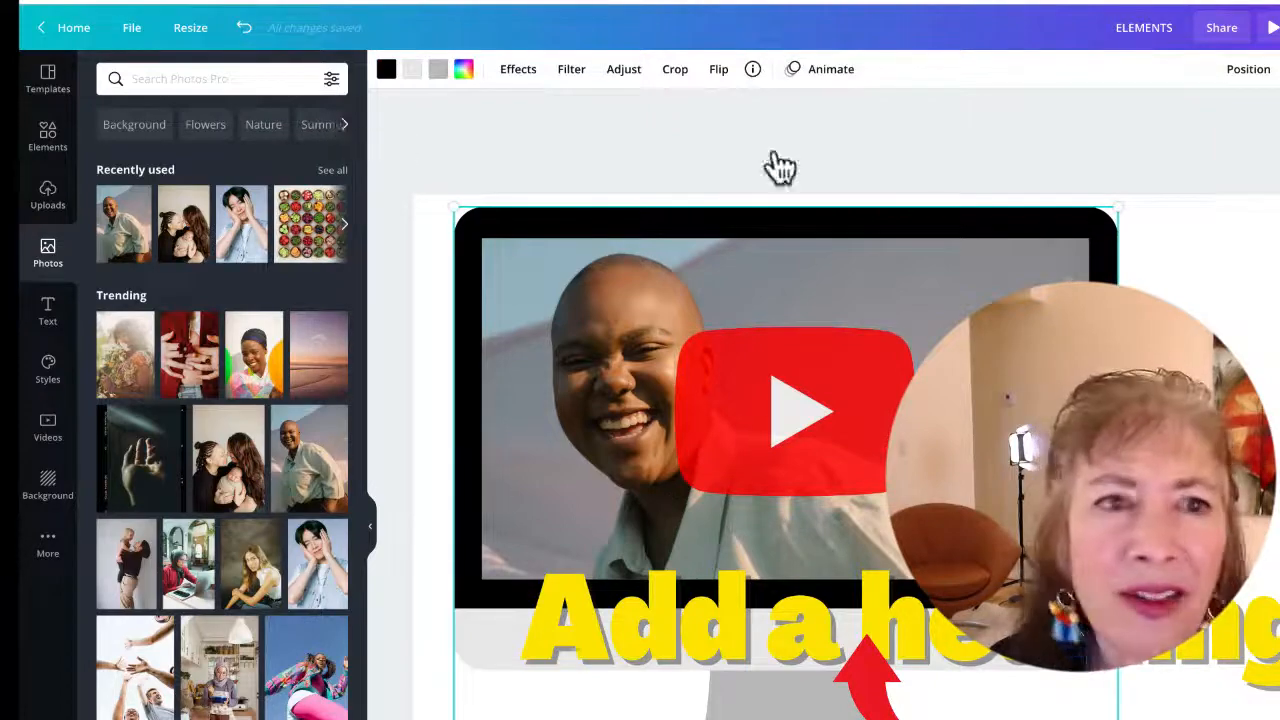